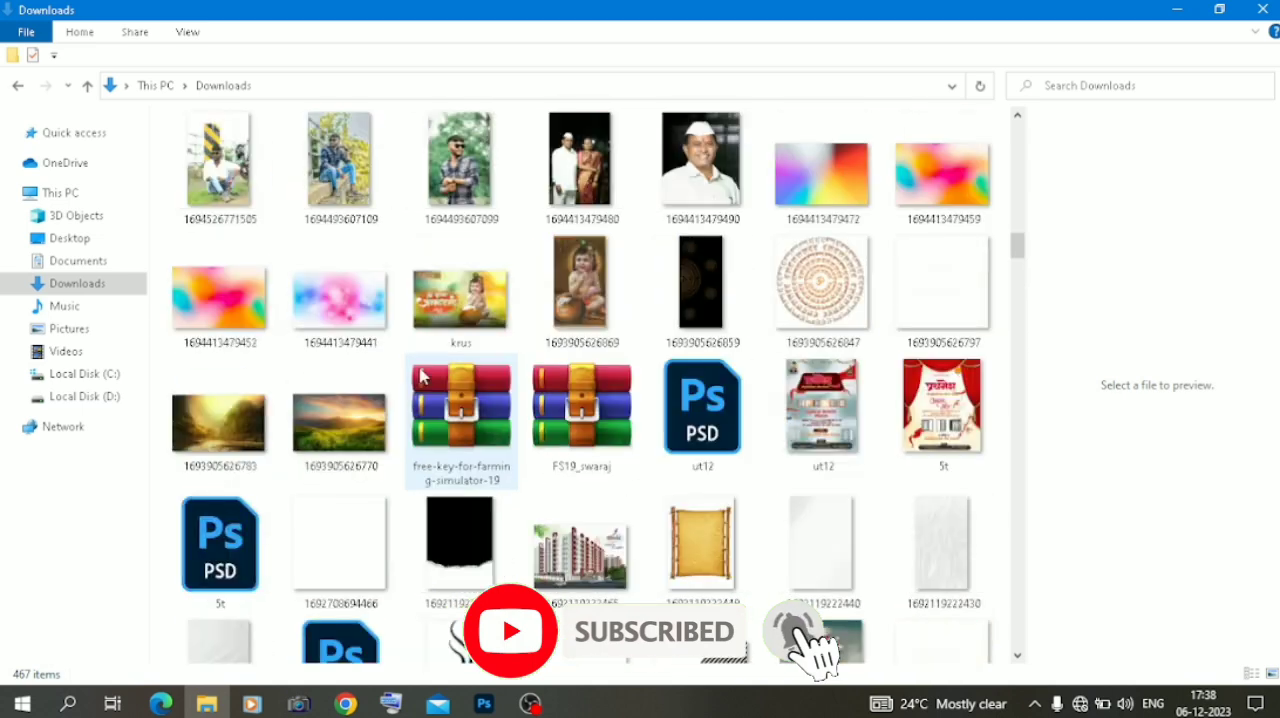
left_click_drag(248, 167, 537, 458)
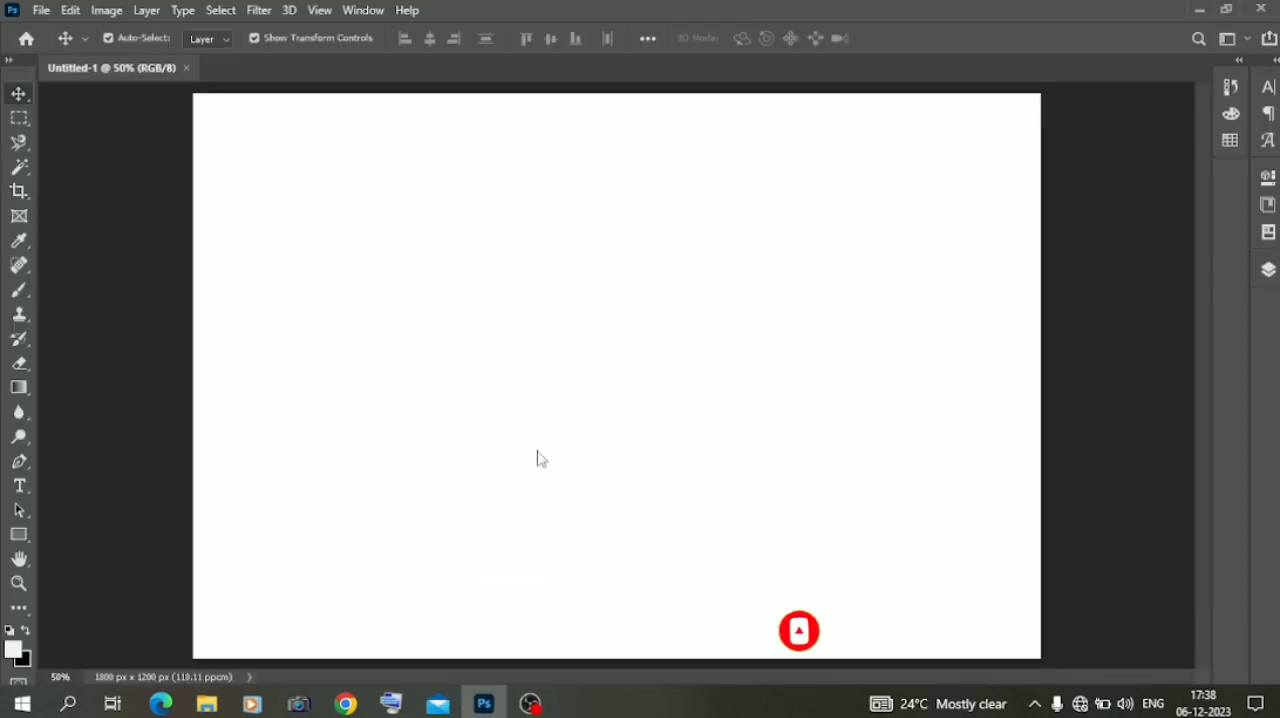
left_click(19, 93)
Select both arms and hands with the Quick Selection tool and hide the flower-field background with a layer mask
key("w")
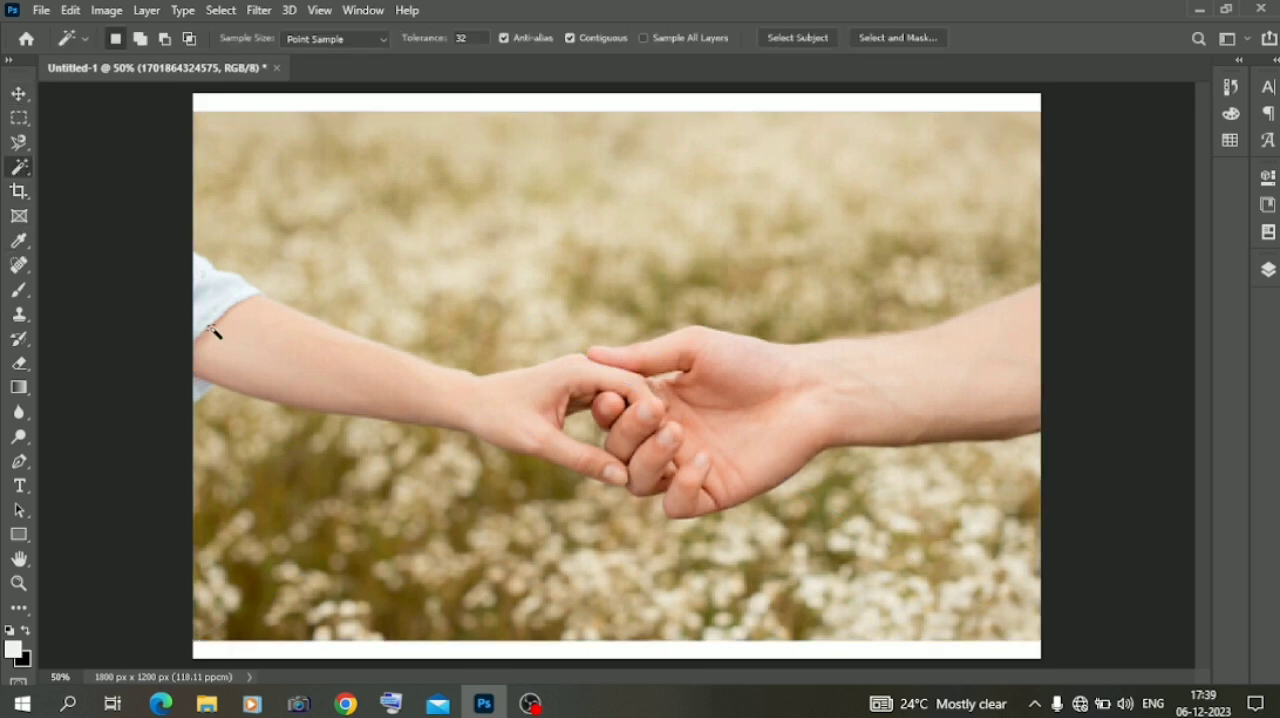
right_click(19, 166)
left_click(114, 196)
mouse_move(365, 378)
left_mouse_down()
mouse_move(513, 414)
mouse_move(900, 390)
left_mouse_up()
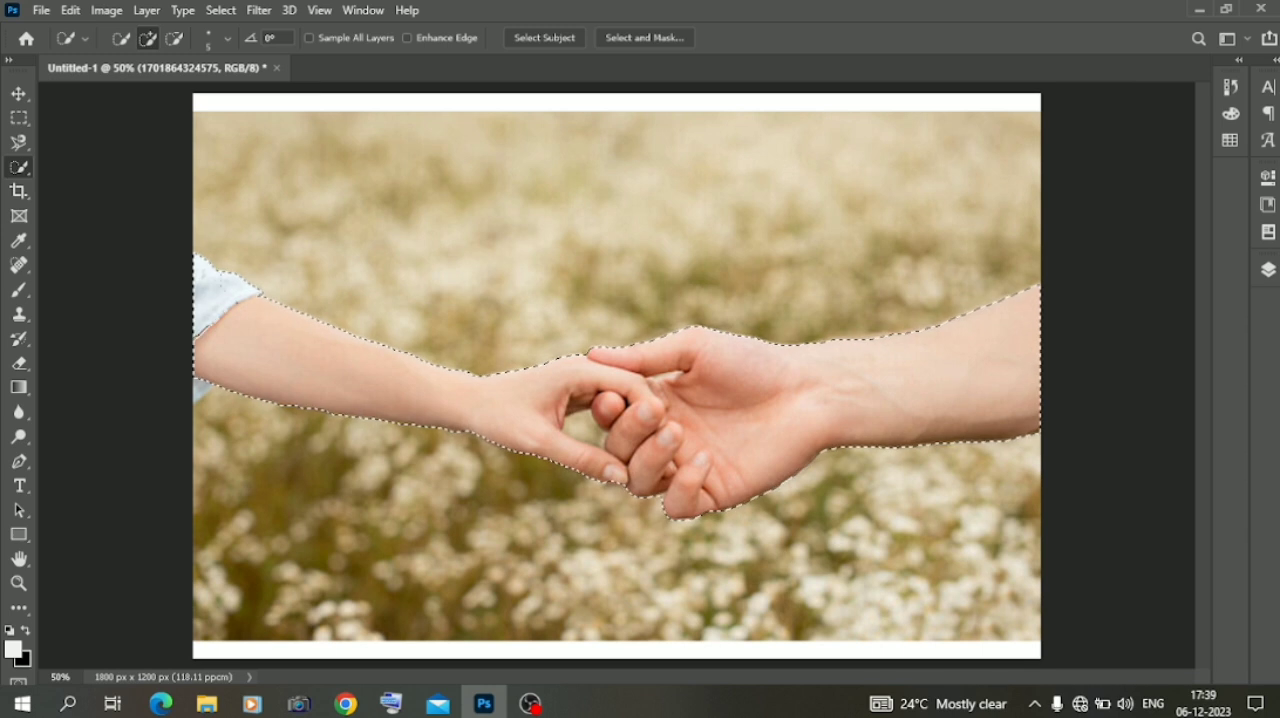
left_click(1268, 269)
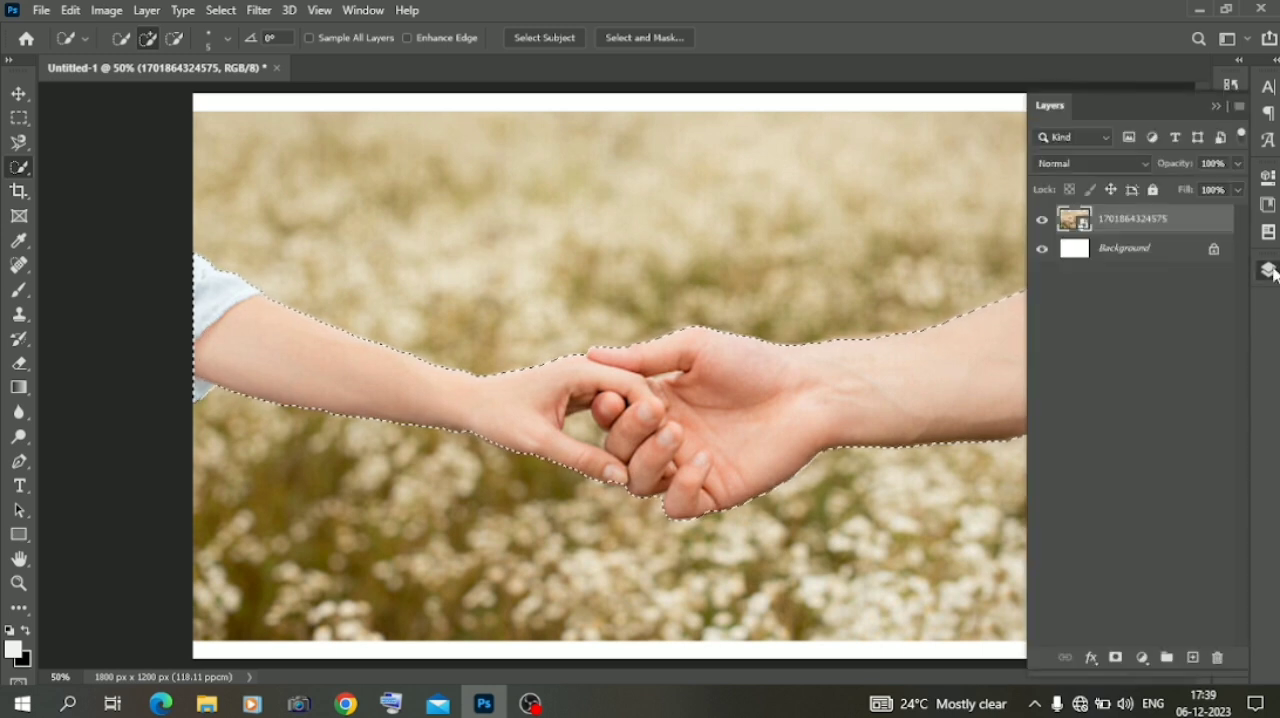
left_click(1115, 657)
Refine the hands' layer mask in Select and Mask with Smooth 3, Feather 12.1 px and Contrast 57%
right_click(1120, 220)
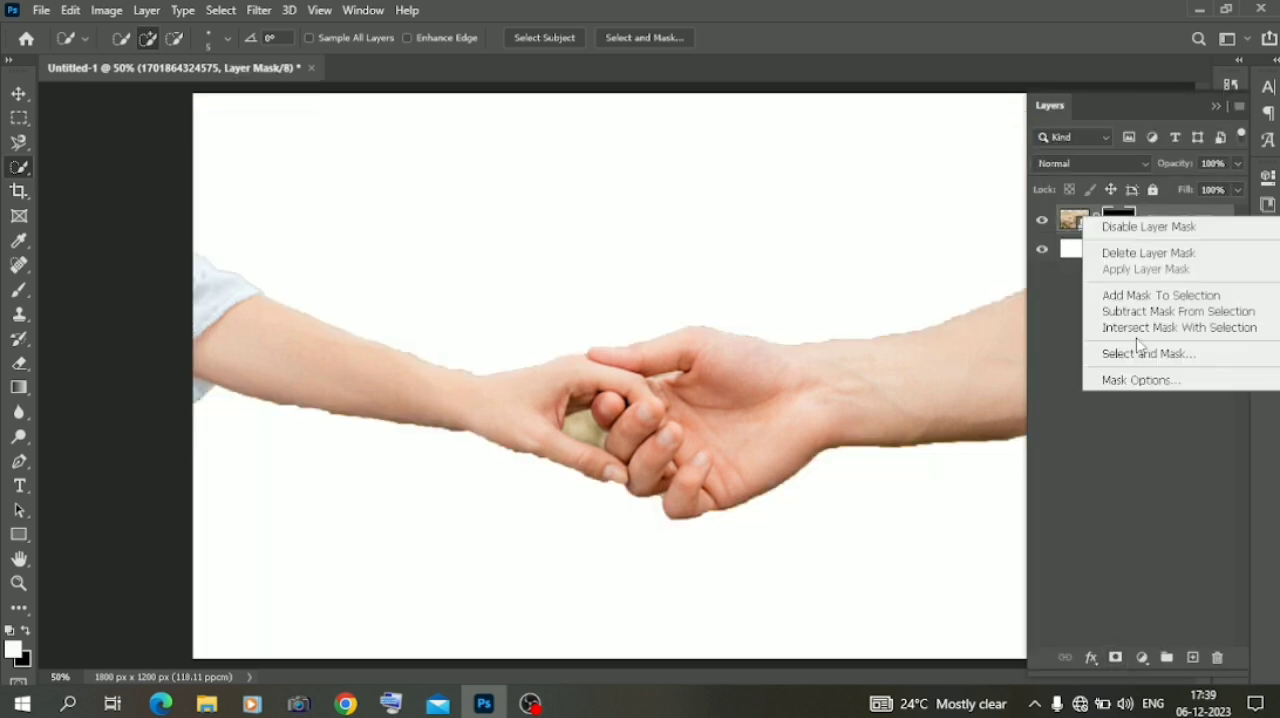
left_click(1098, 350)
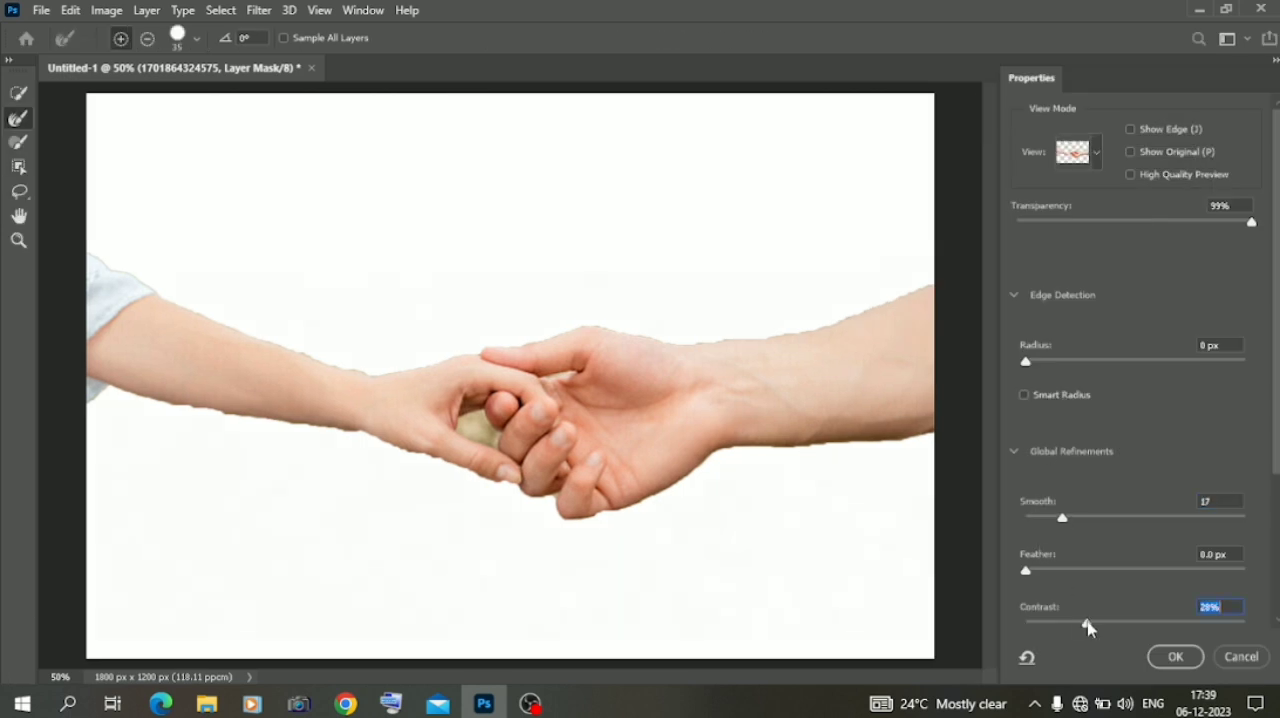
left_click_drag(1091, 577, 1134, 576)
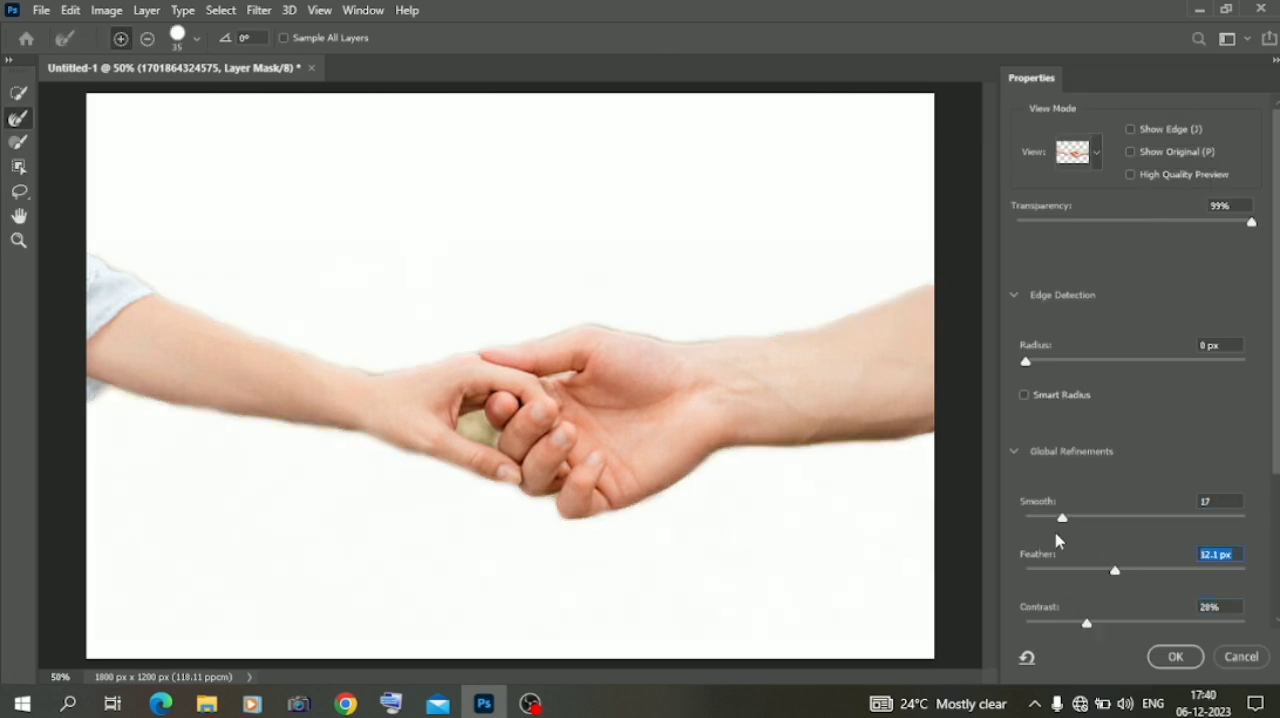
left_click_drag(1104, 620, 1152, 627)
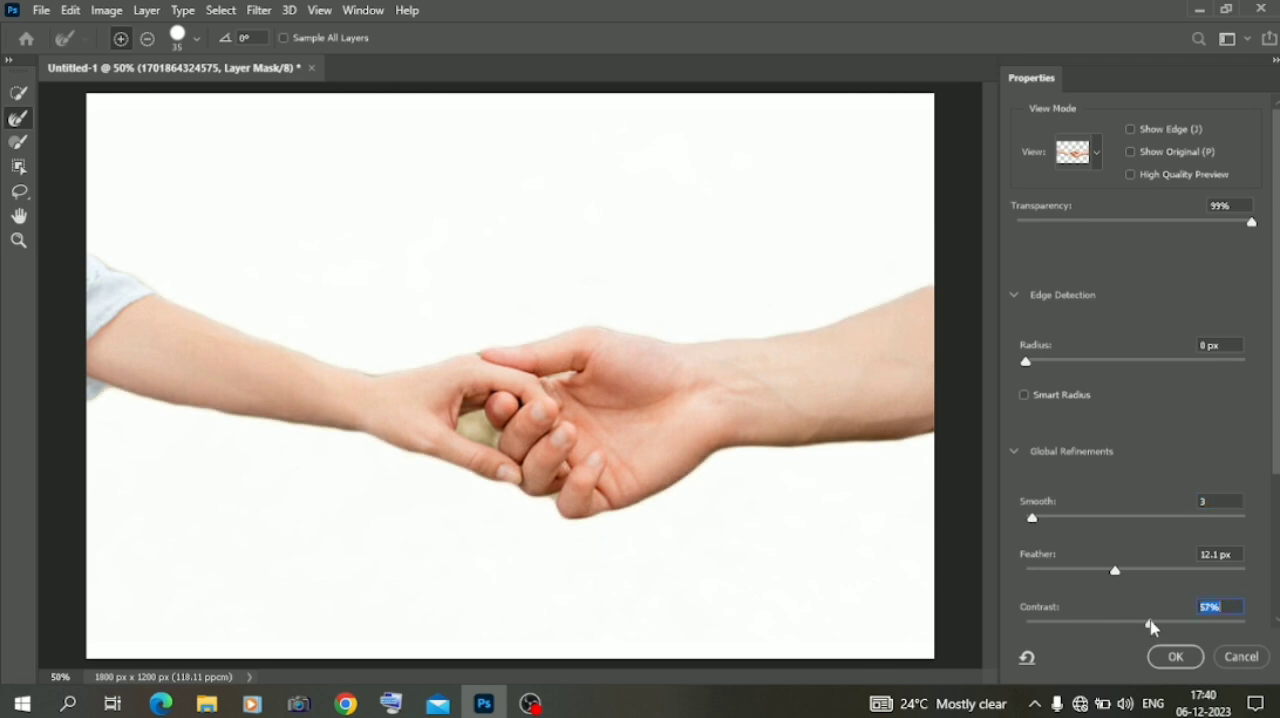
left_click(1175, 656)
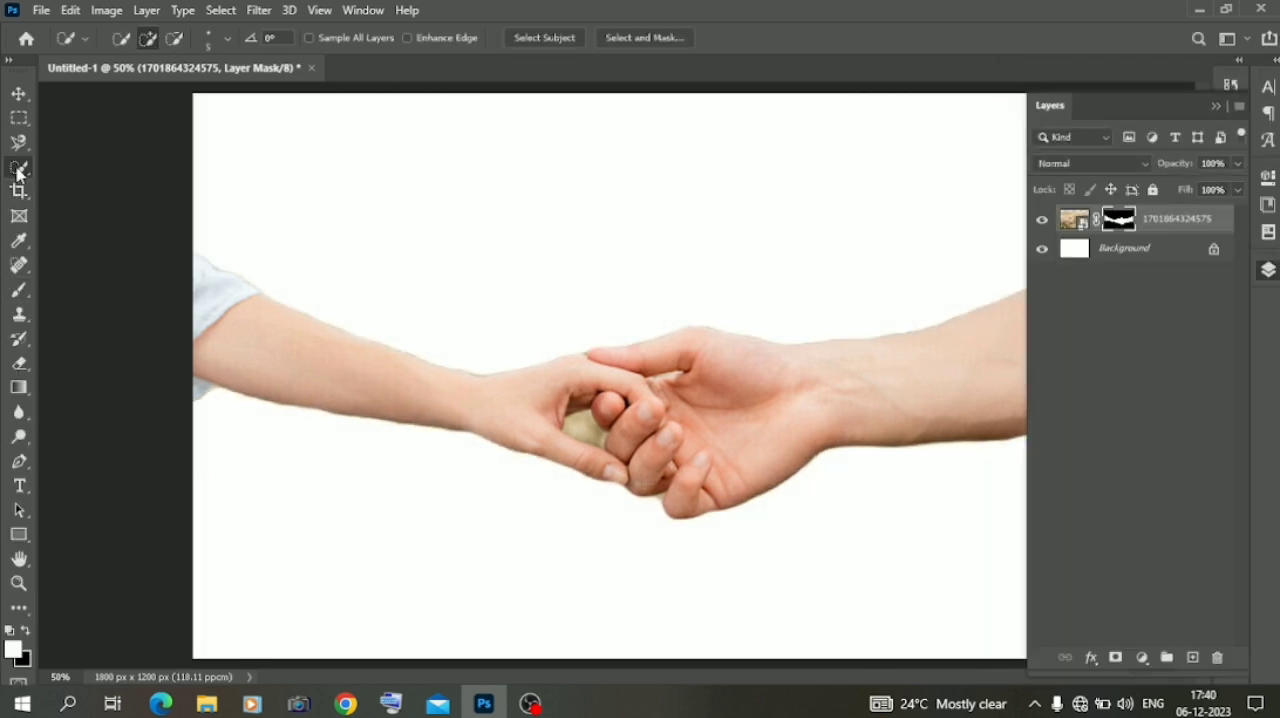
Rasterize the hands layer, cut the leftover background patch between the fingers onto its own layer, and delete that layer
right_click(594, 438)
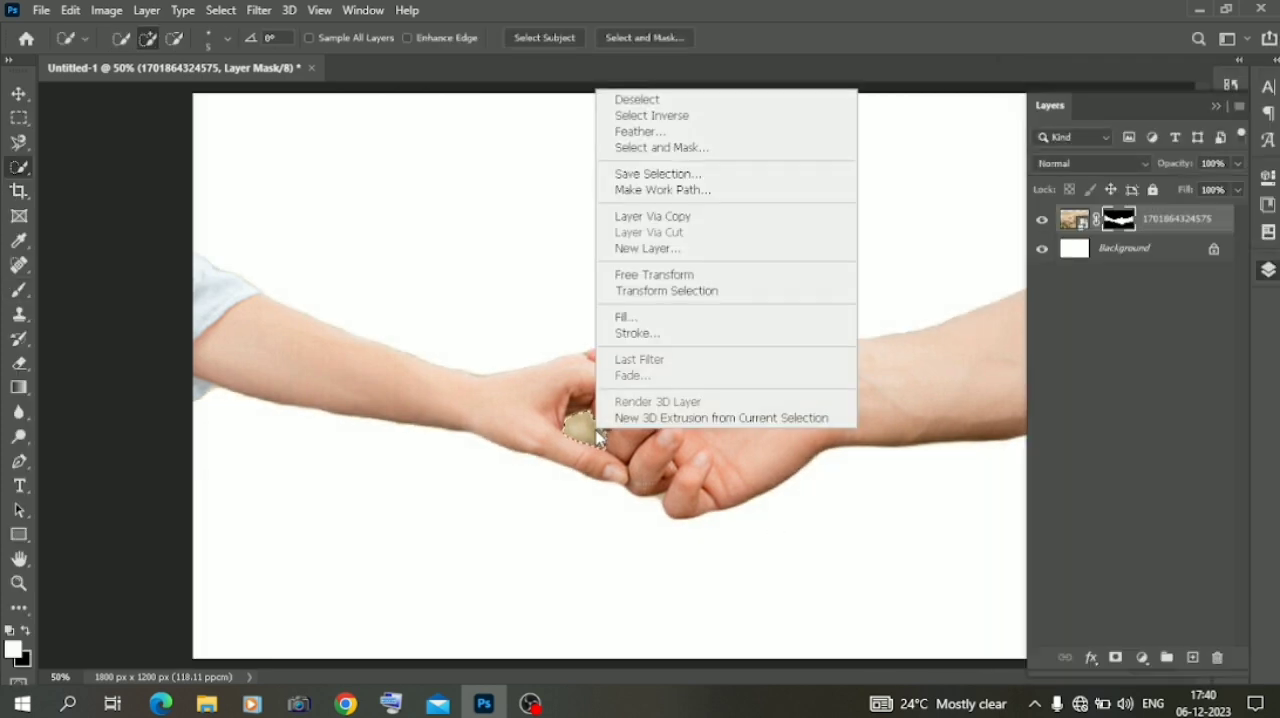
right_click(1162, 222)
left_click(984, 351)
right_click(595, 428)
left_click(668, 233)
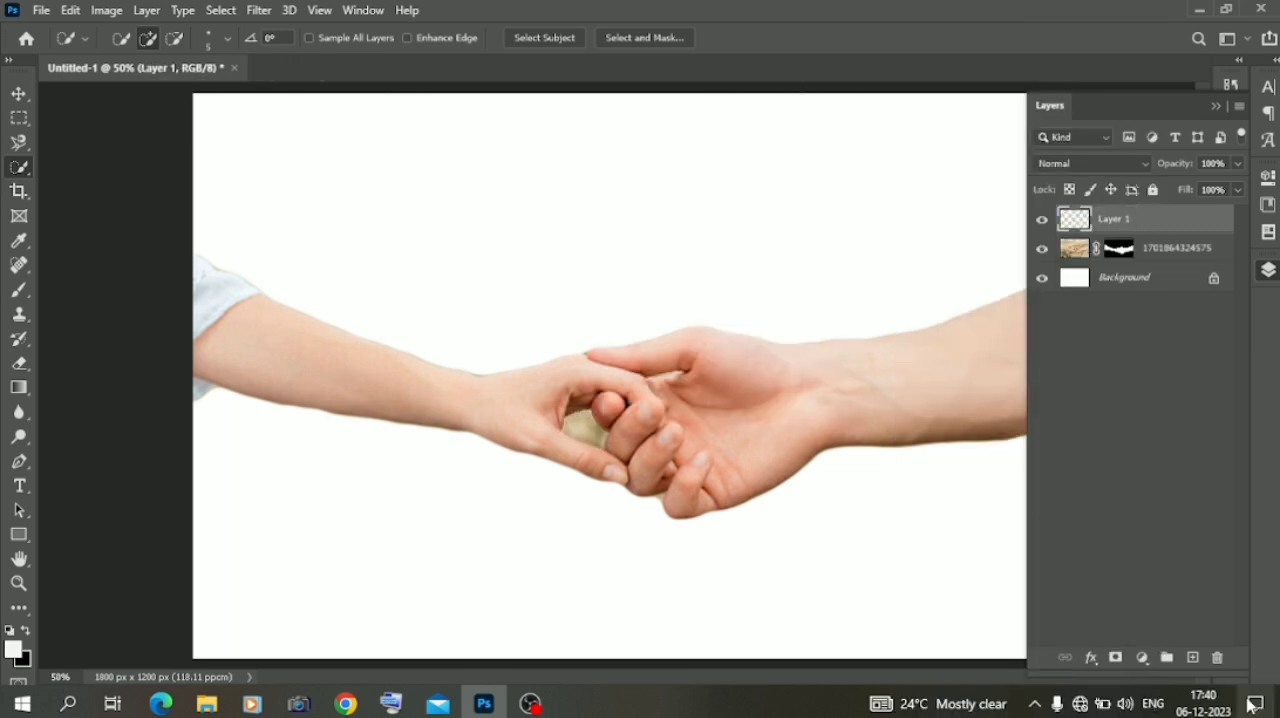
left_click(1219, 659)
Move the hands cutout down into the lower half of the canvas
left_click(1216, 106)
key("v")
left_click_drag(682, 414, 682, 513)
Switch to File Explorer and open the background folder inside material on Local Disk (D:)
left_click(78, 355)
left_click(207, 704)
left_click(82, 399)
double_click(277, 194)
double_click(297, 200)
Look through the background images and place image 2 into the Photoshop document
scroll(475, 290, "down", 3)
scroll(475, 290, "up", 3)
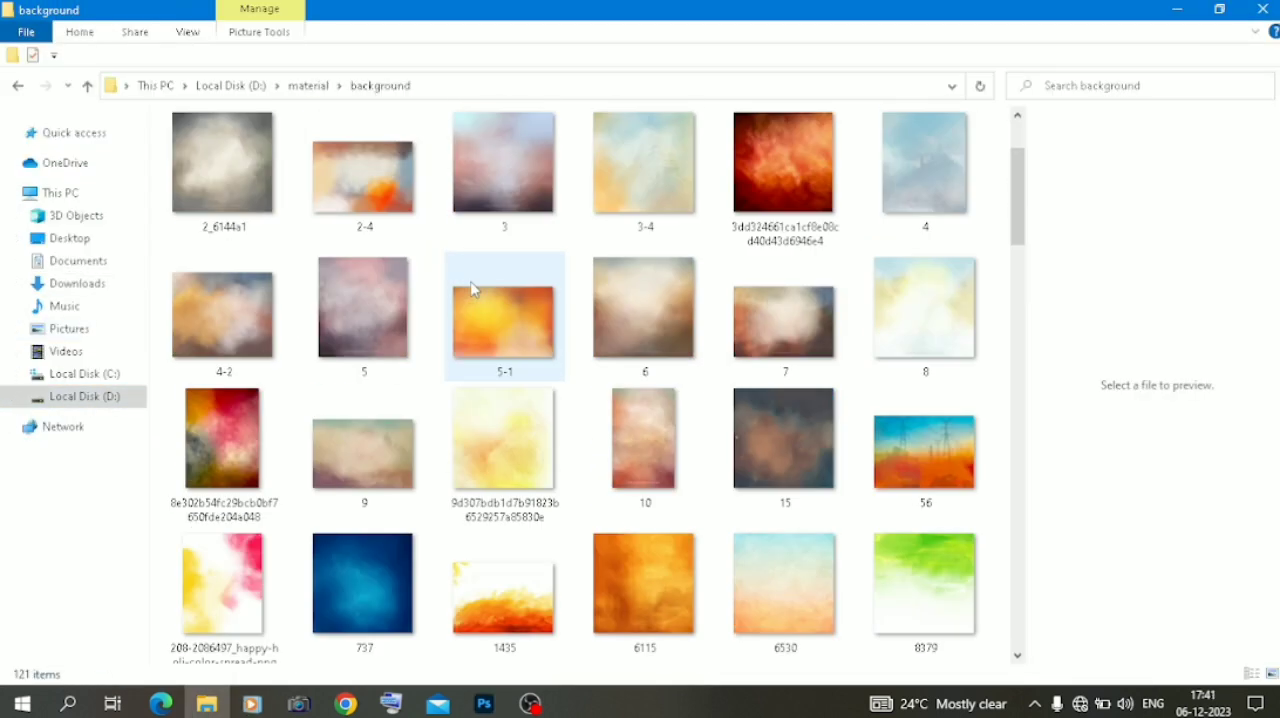
scroll(472, 288, "down", 5)
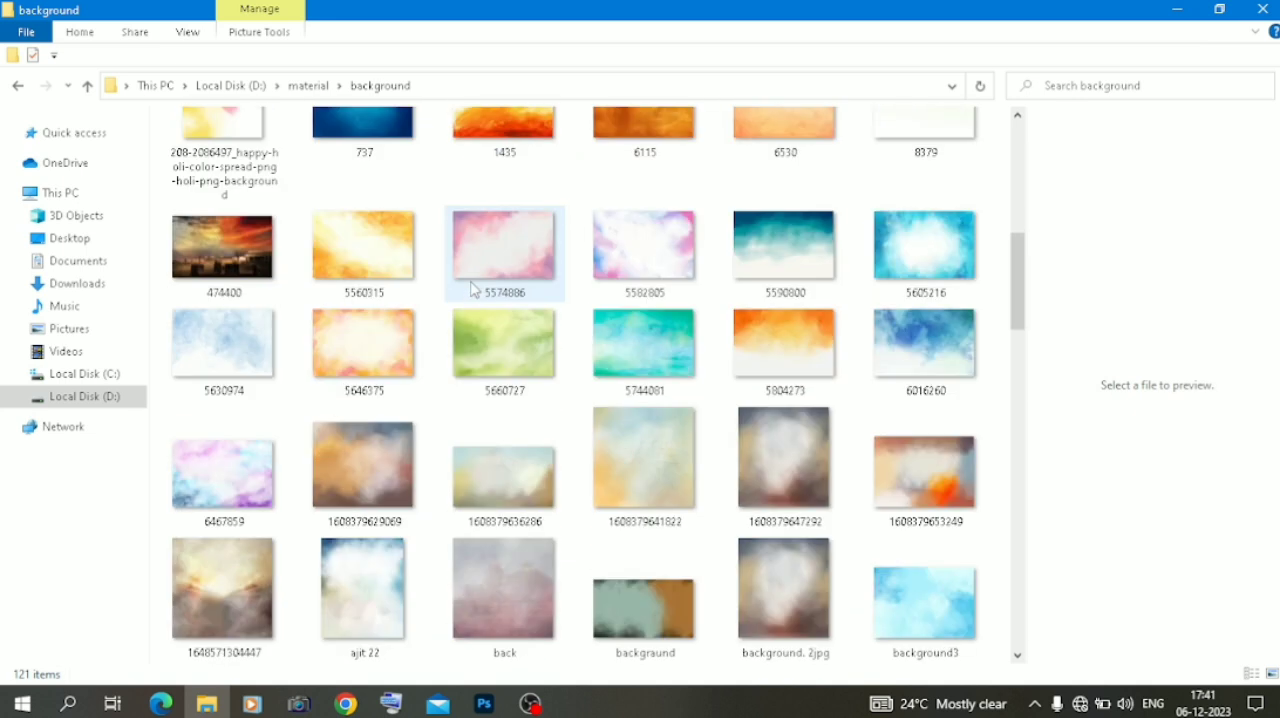
scroll(472, 287, "down", 10)
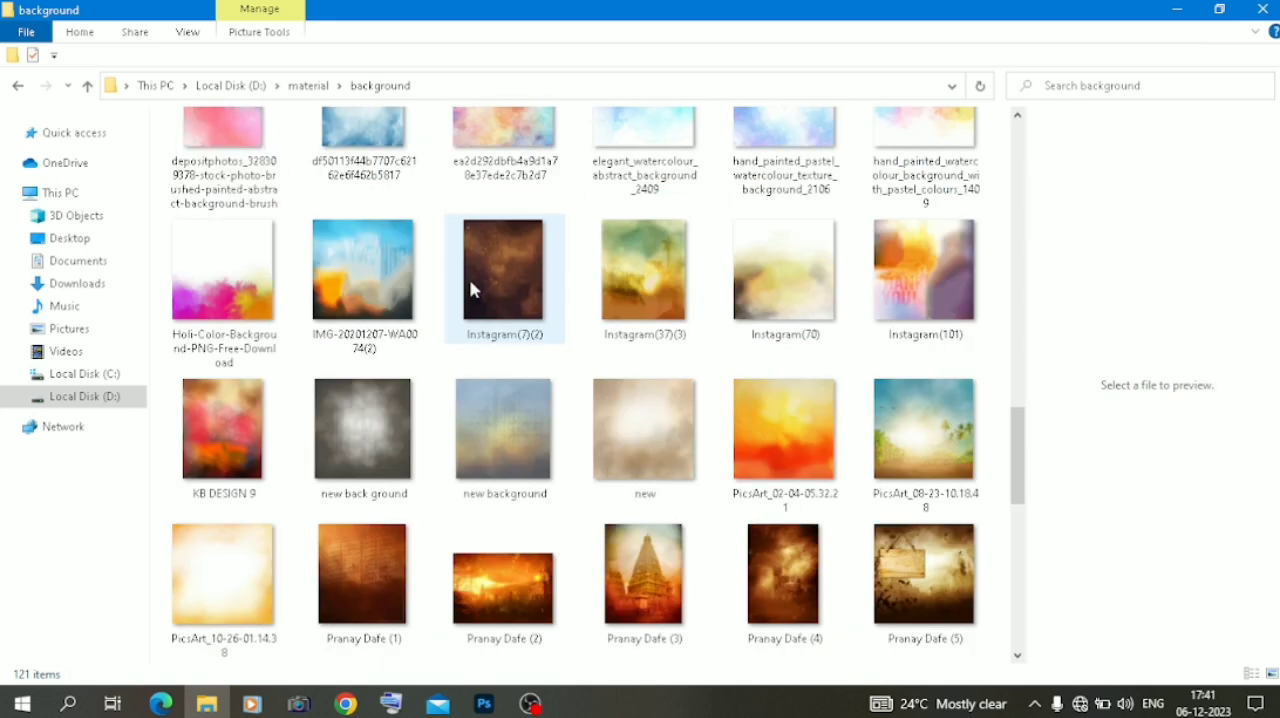
scroll(470, 281, "down", 10)
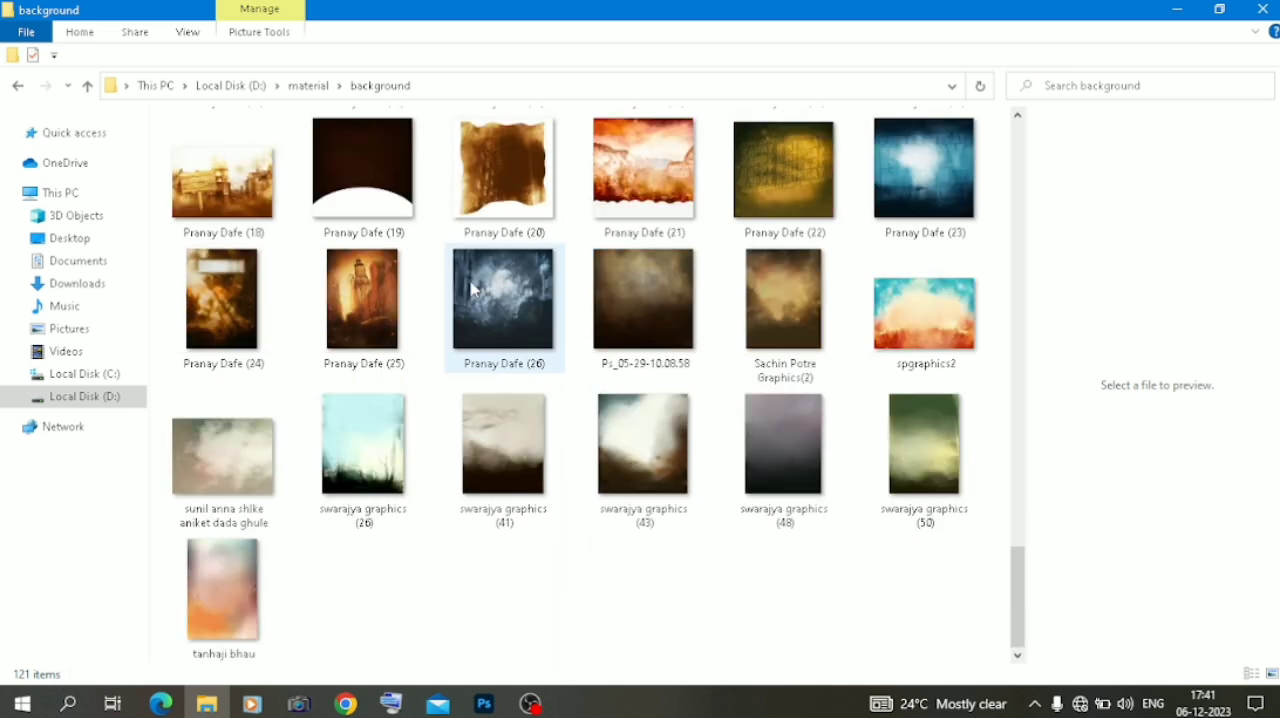
scroll(472, 288, "up", 10)
scroll(472, 287, "up", 5)
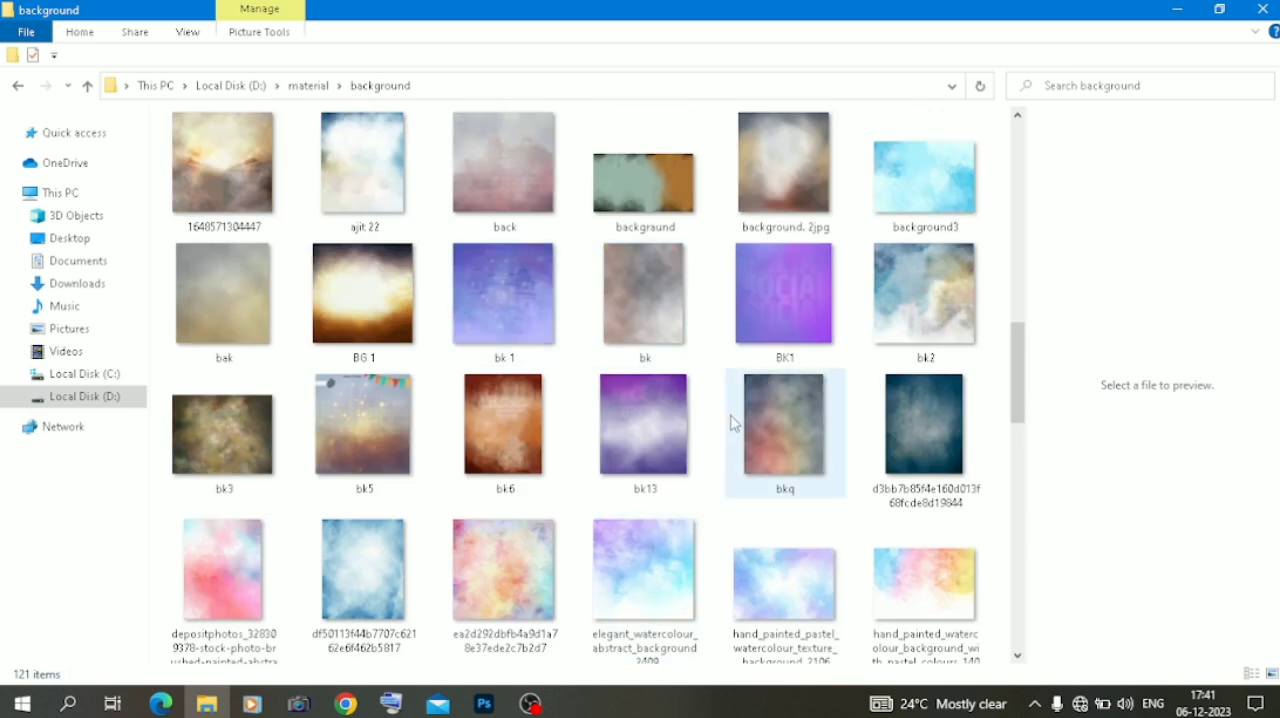
scroll(731, 420, "up", 10)
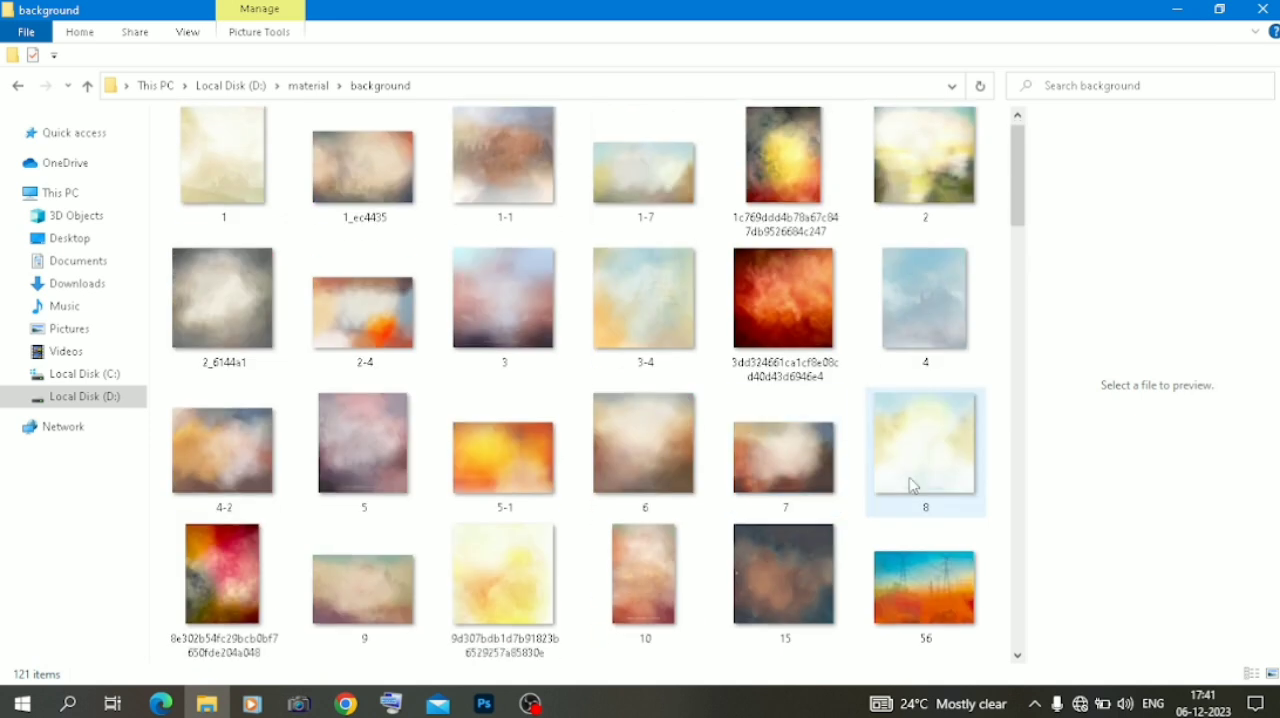
left_click_drag(914, 463, 878, 510)
left_click_drag(925, 160, 597, 331)
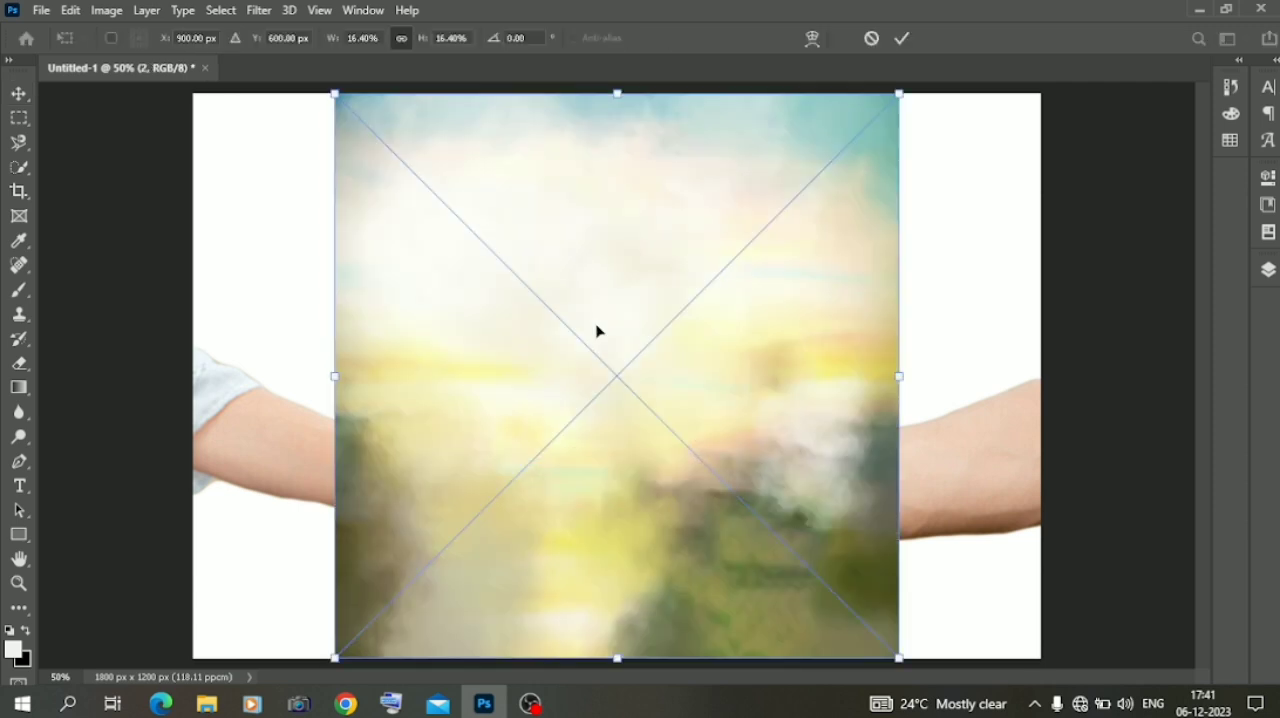
Enlarge background image 2 to 26.57% so it spans the canvas width, and put its layer below the hands layer
left_click_drag(905, 374, 1046, 389)
left_click_drag(797, 494, 589, 295)
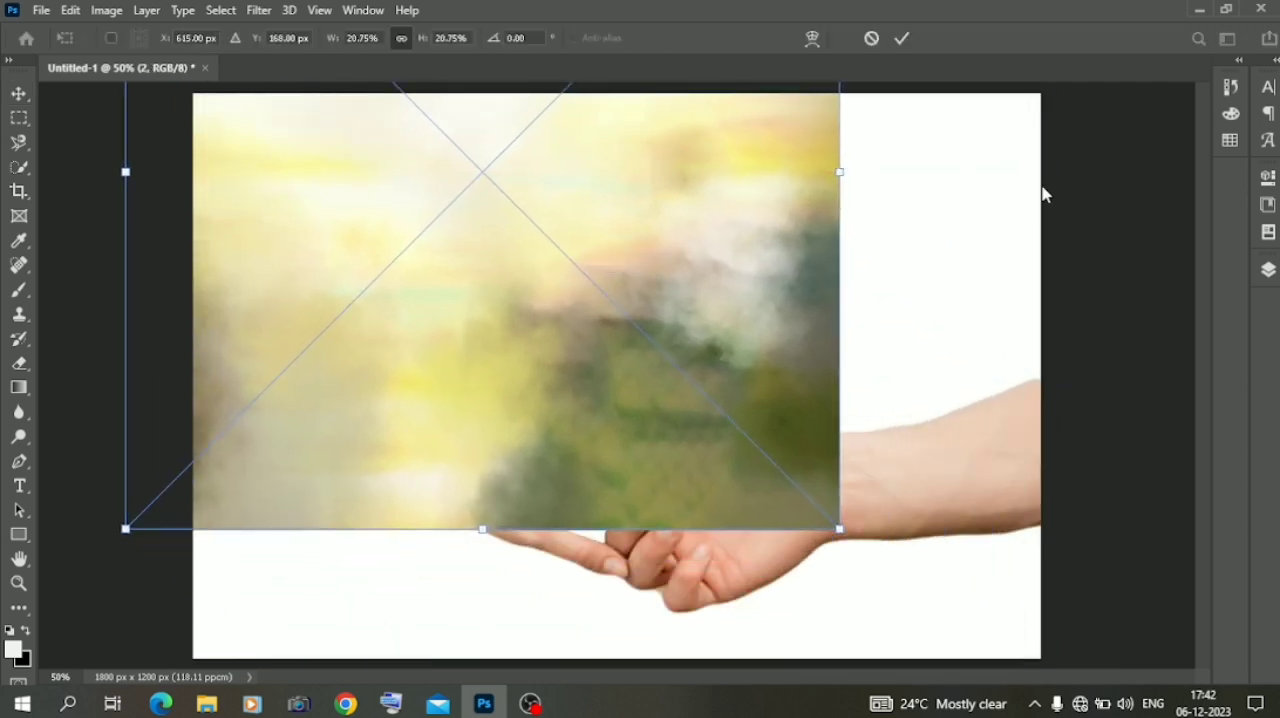
left_click_drag(828, 174, 1040, 177)
mouse_move(800, 234)
left_mouse_down()
mouse_move(826, 247)
mouse_move(820, 234)
left_mouse_up()
left_click(1266, 272)
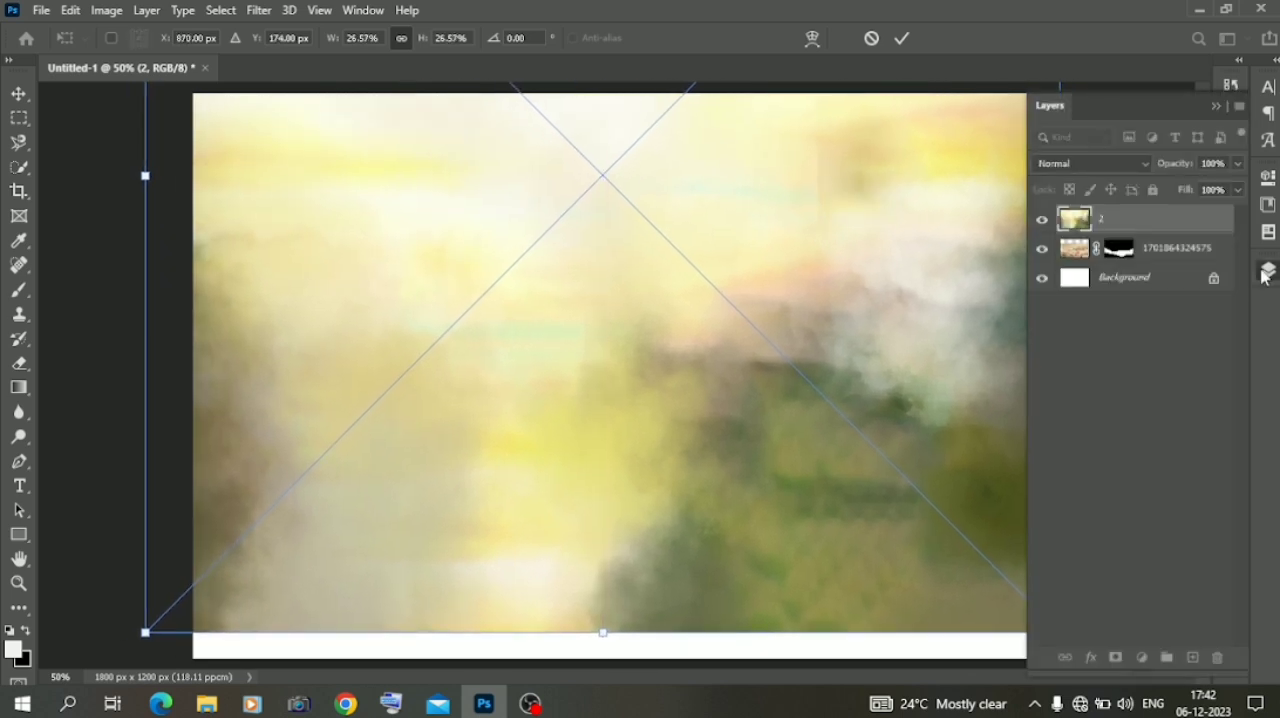
key("Return")
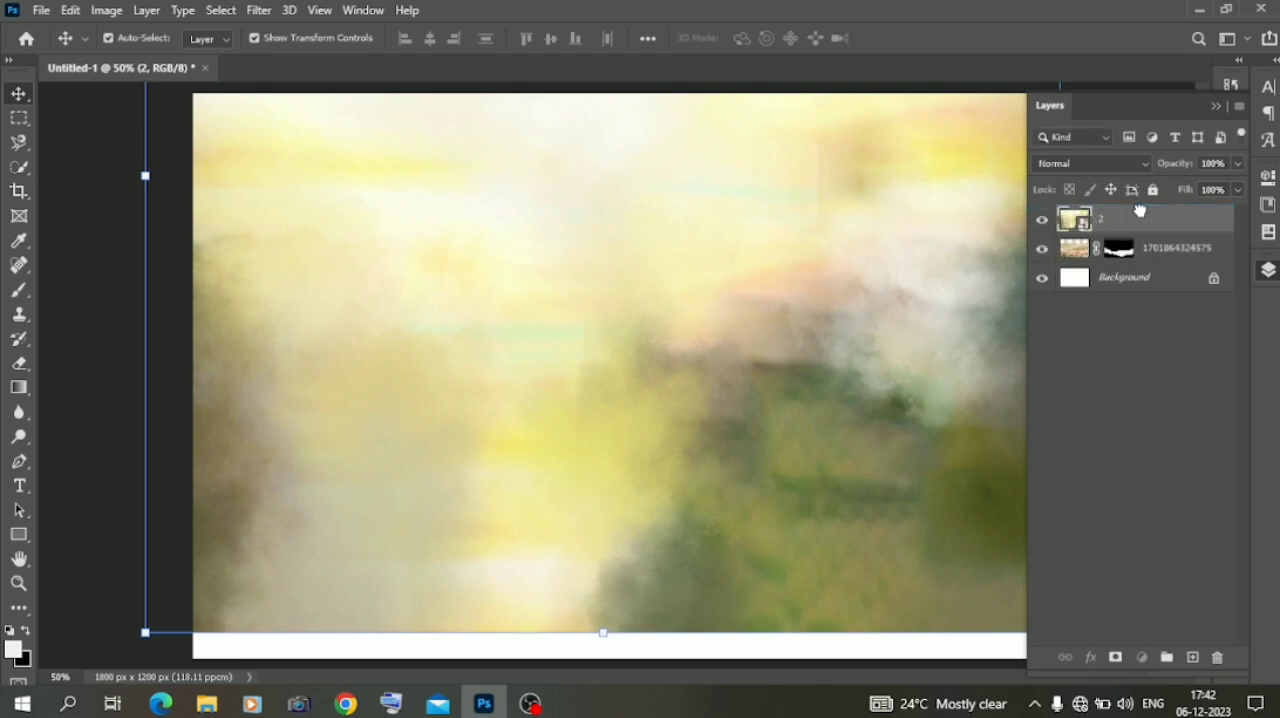
left_click_drag(1140, 211, 1143, 217)
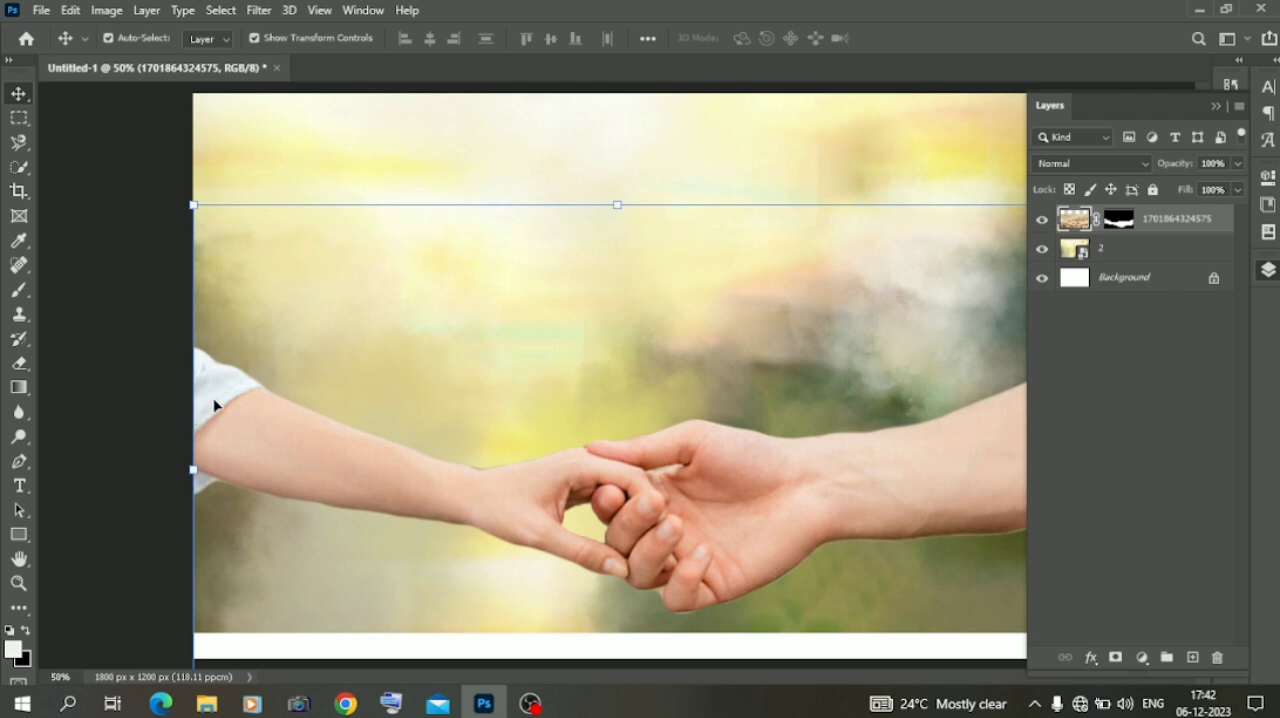
Rasterize background layer 2 and erase its part below the arms with the Eraser tool
left_click(20, 365)
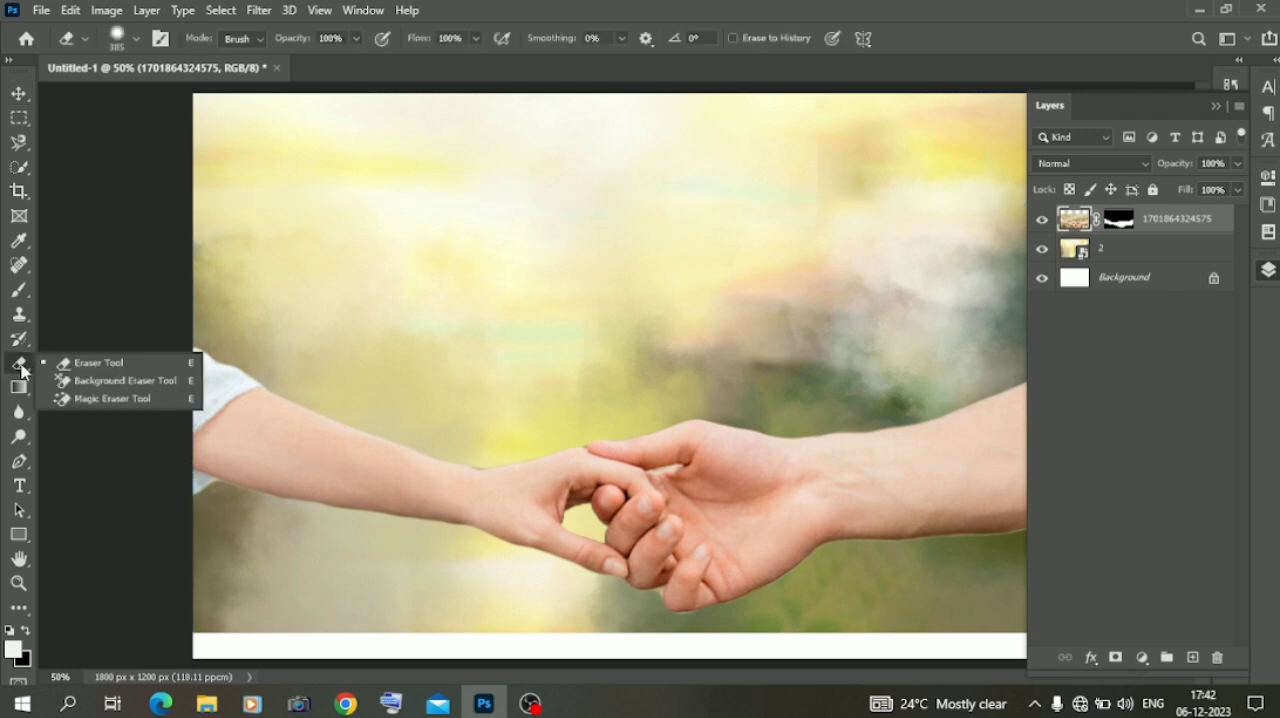
left_click(80, 360)
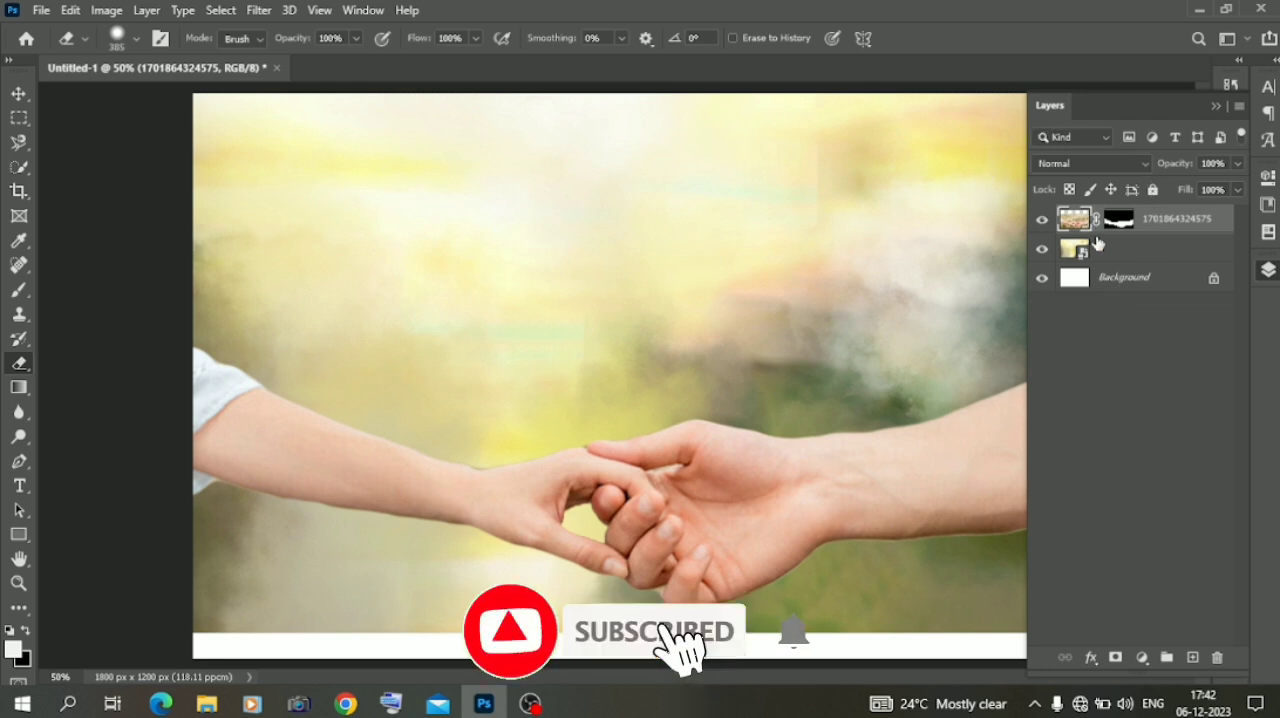
left_click(1104, 251)
left_click(690, 590)
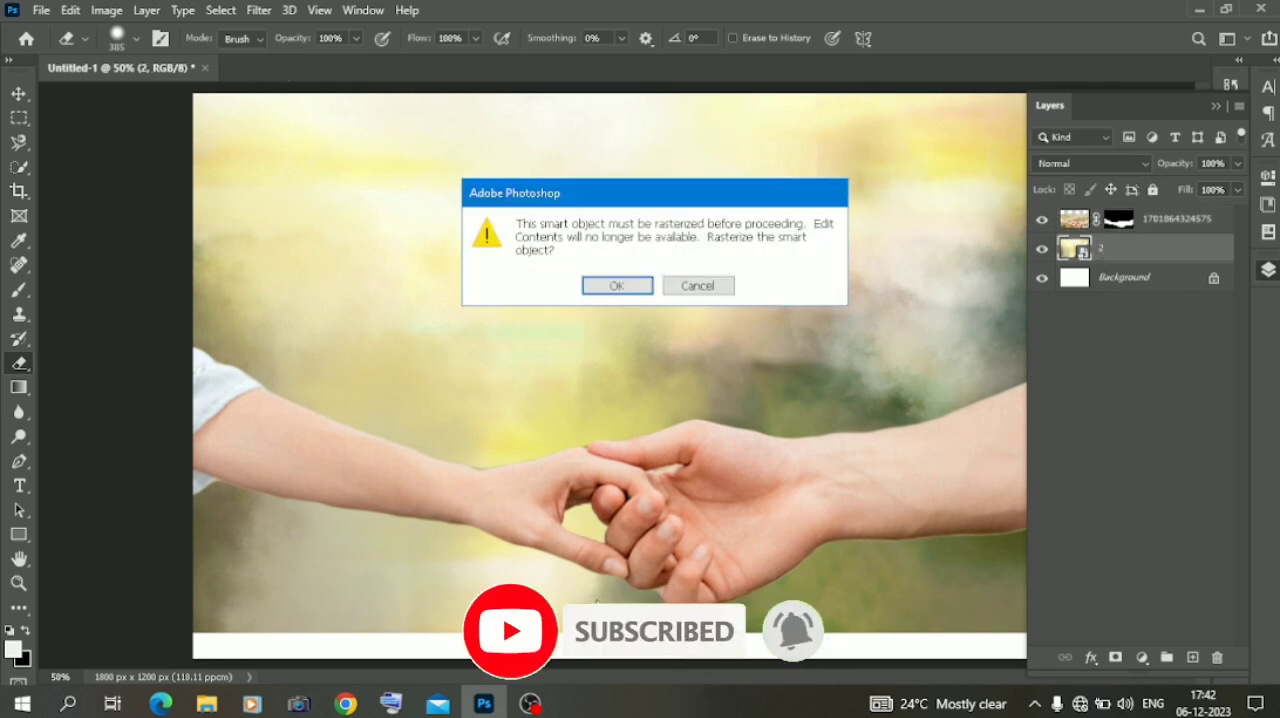
left_click(617, 286)
mouse_move(400, 645)
left_mouse_down()
mouse_move(214, 551)
mouse_move(206, 528)
mouse_move(445, 605)
mouse_move(563, 594)
mouse_move(588, 577)
mouse_move(680, 614)
mouse_move(1143, 543)
left_mouse_up()
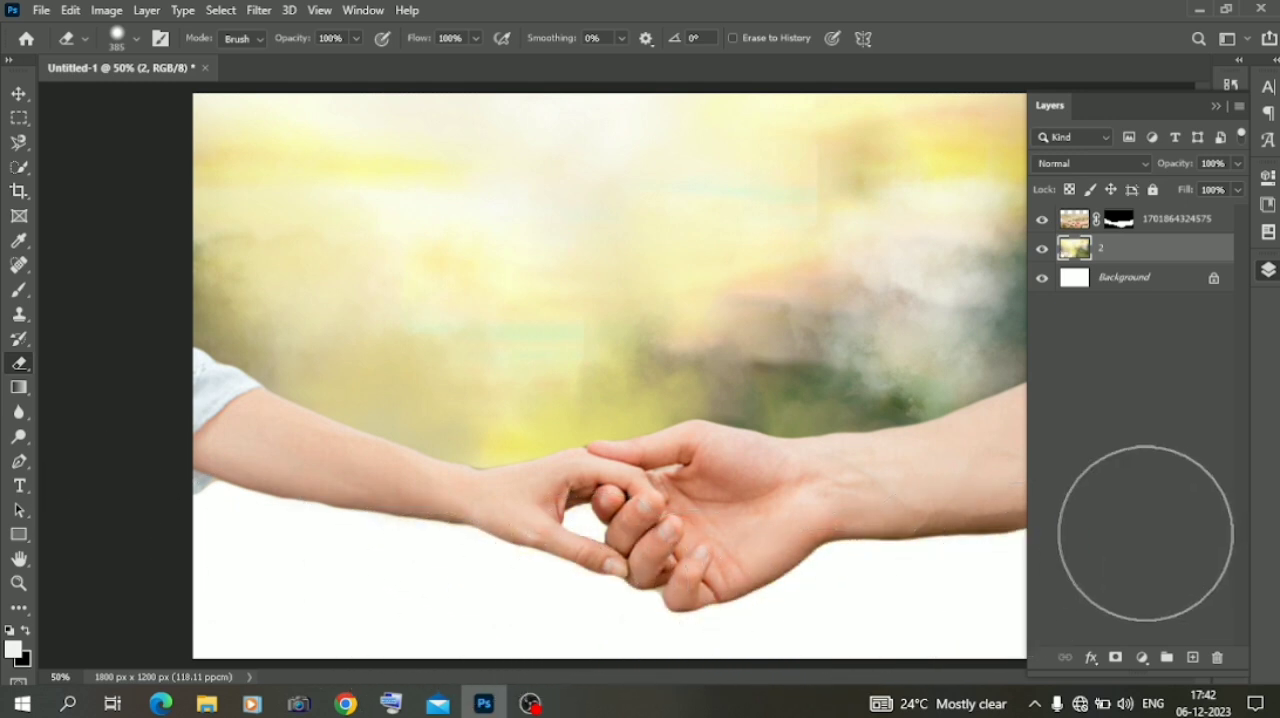
left_click(19, 93)
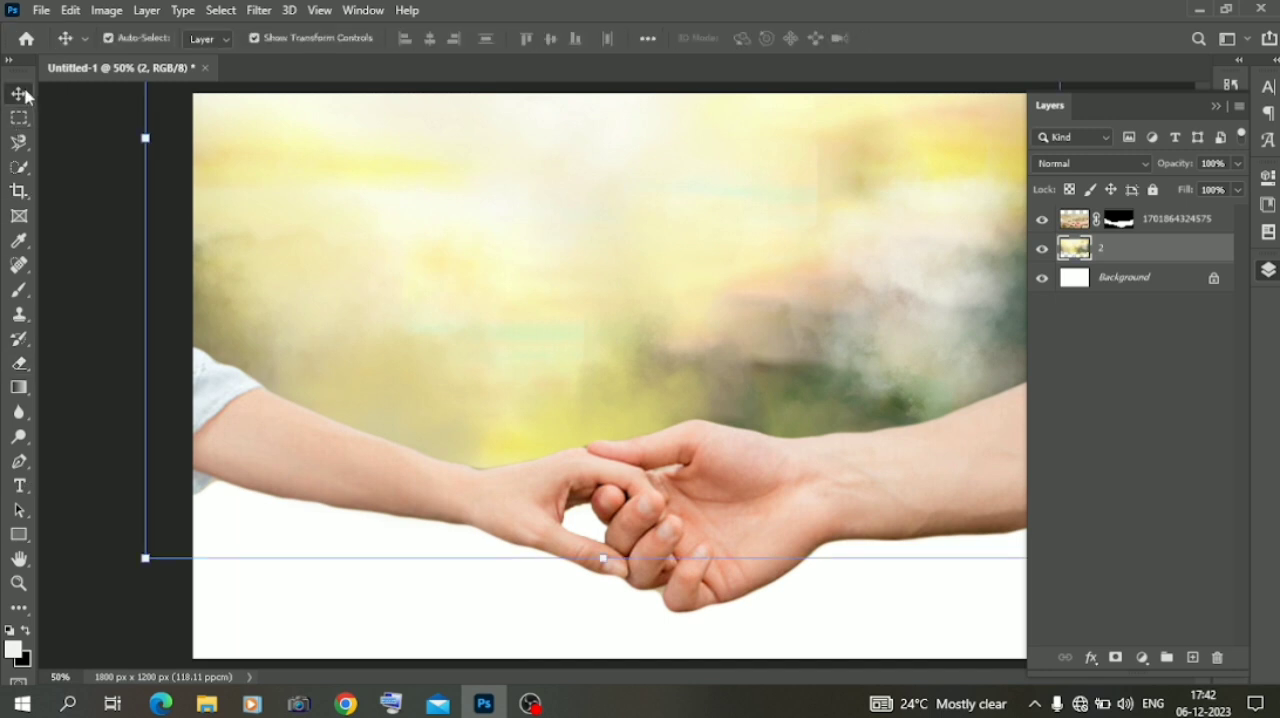
left_click(207, 704)
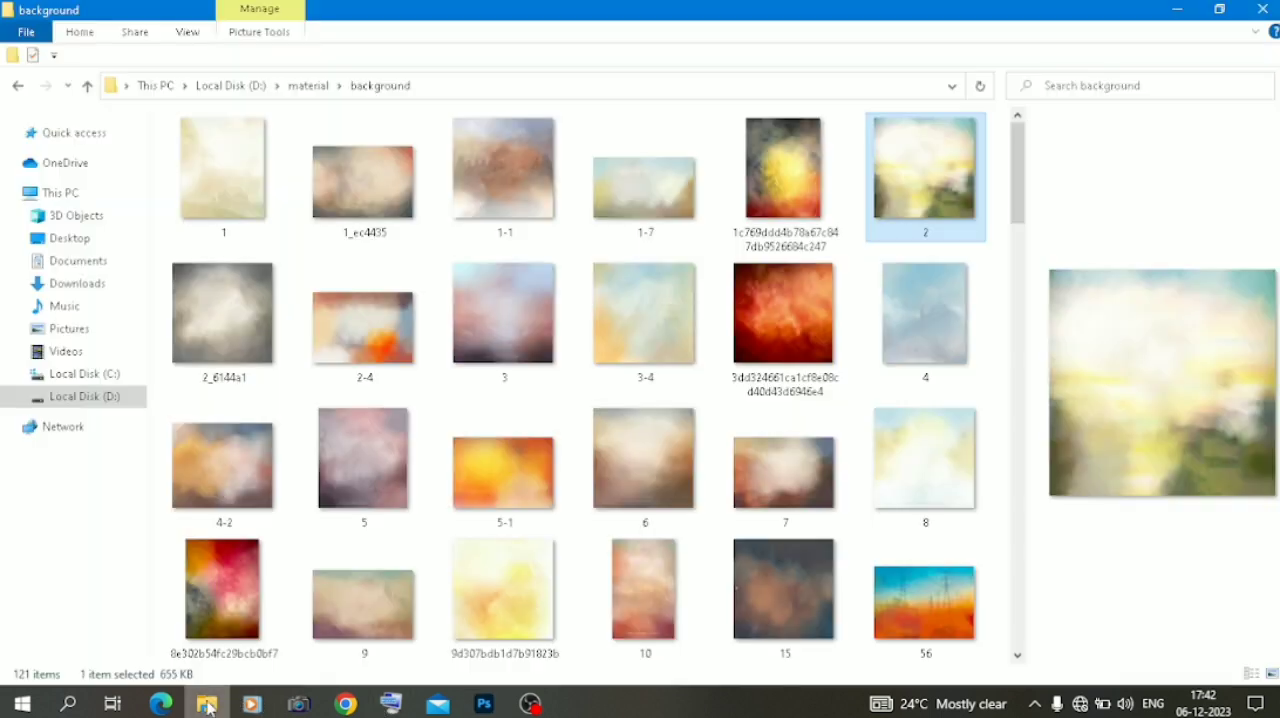
left_click(77, 283)
scroll(430, 418, "down", 3)
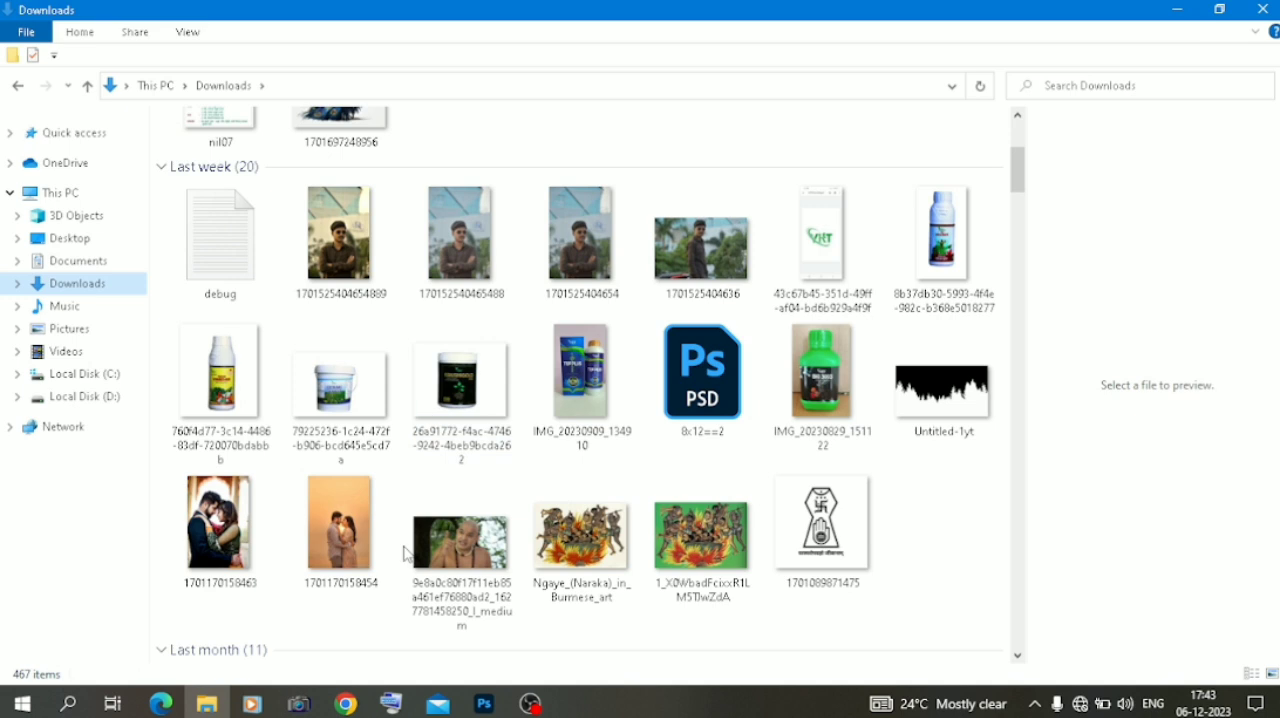
left_click_drag(345, 550, 503, 523)
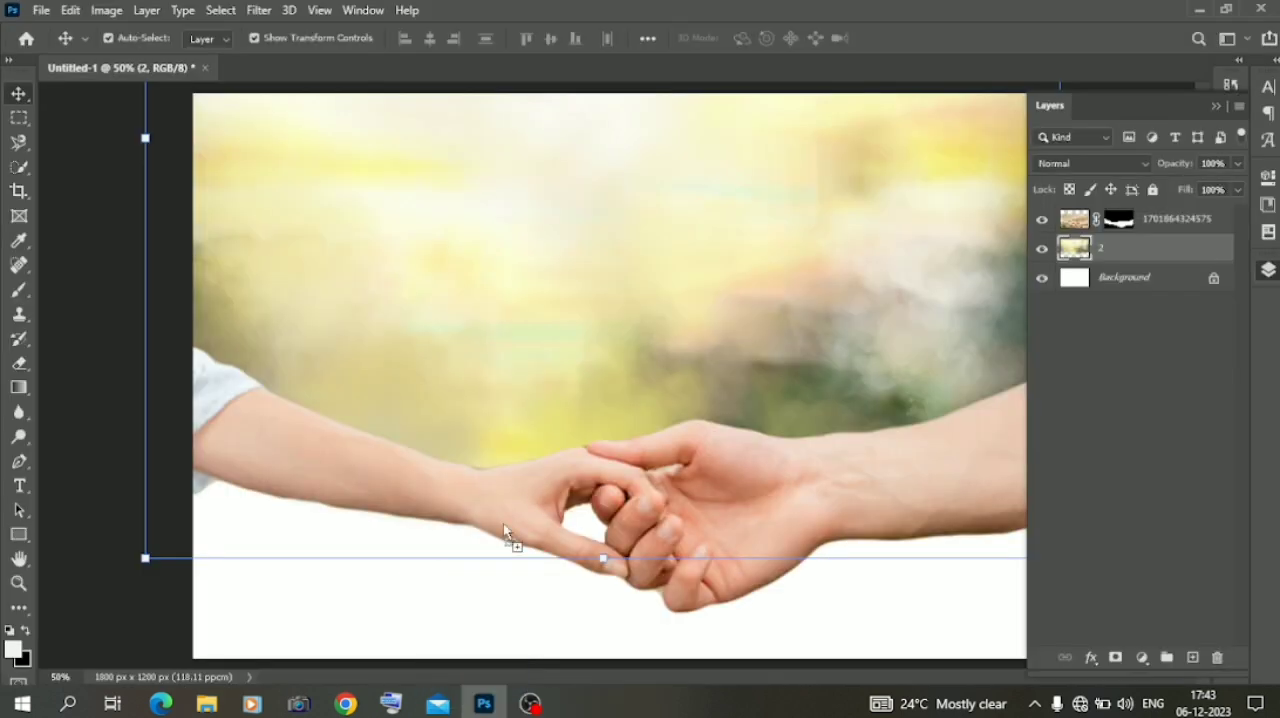
left_click_drag(588, 330, 588, 330)
left_click_drag(803, 378, 698, 332)
Select the couple with the Object Selection tool and hide the orange background around them with a layer mask
right_click(19, 167)
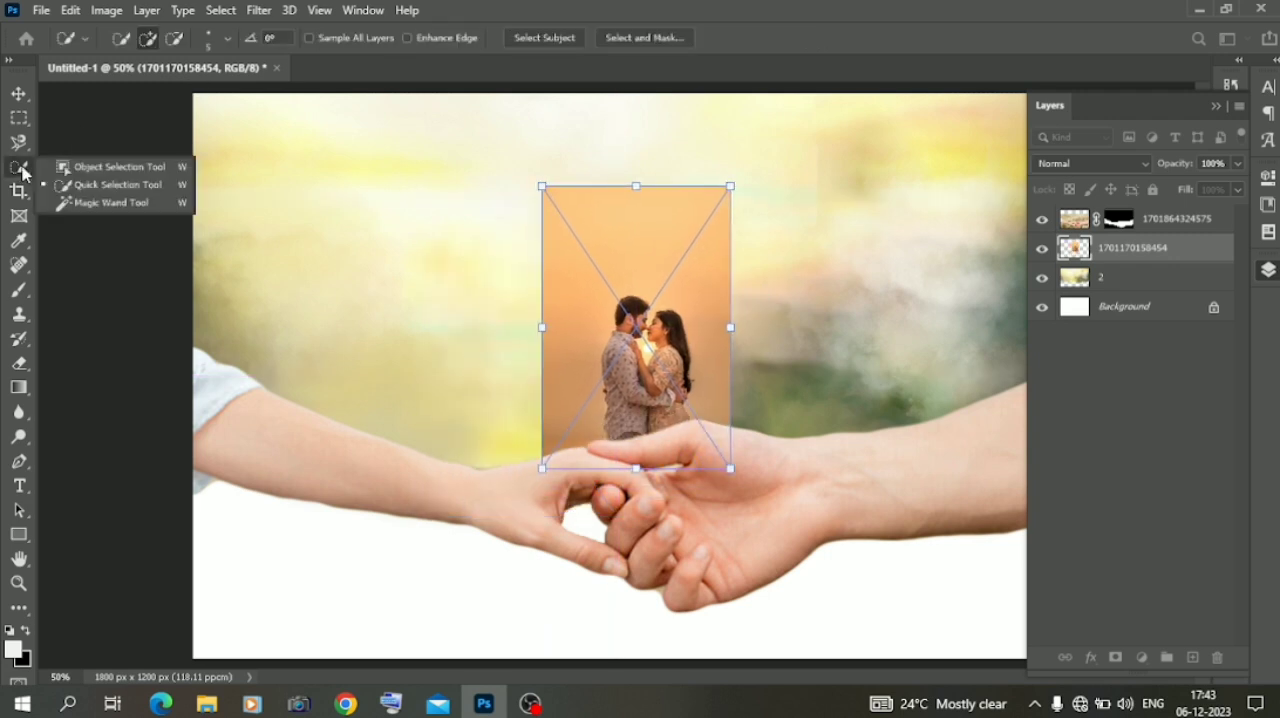
left_click(85, 167)
mouse_move(572, 268)
left_mouse_down()
mouse_move(636, 315)
mouse_move(722, 430)
mouse_move(703, 480)
left_mouse_up()
key("ctrl+plus")
key("ctrl+plus")
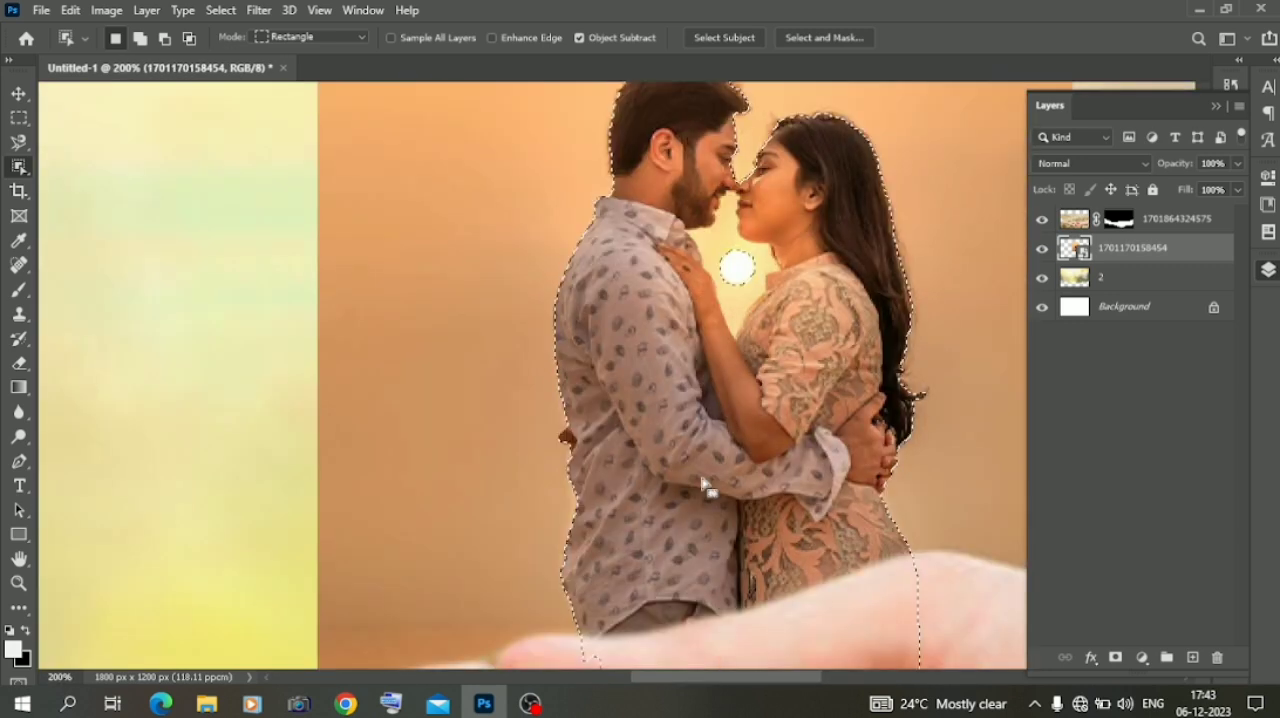
left_click(1115, 657)
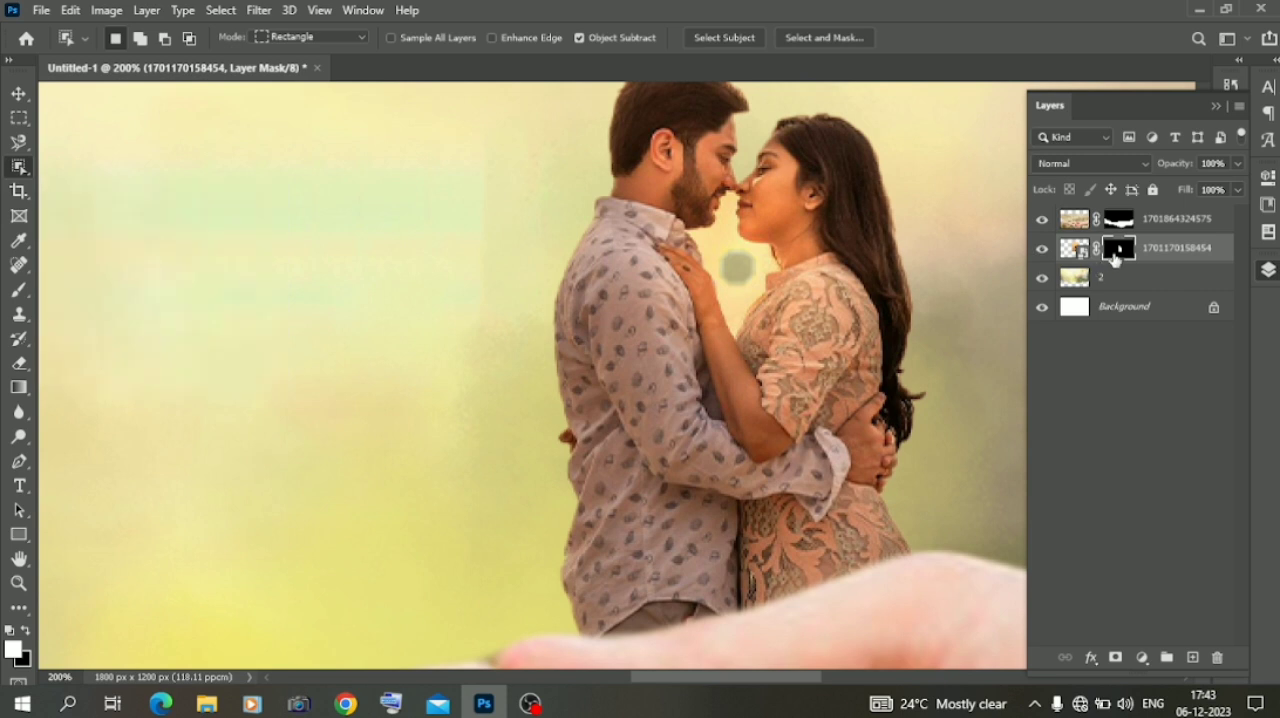
Rasterize the small couple's layer and erase the leftover orange background between the pair with the Eraser tool
right_click(1159, 256)
left_click(968, 351)
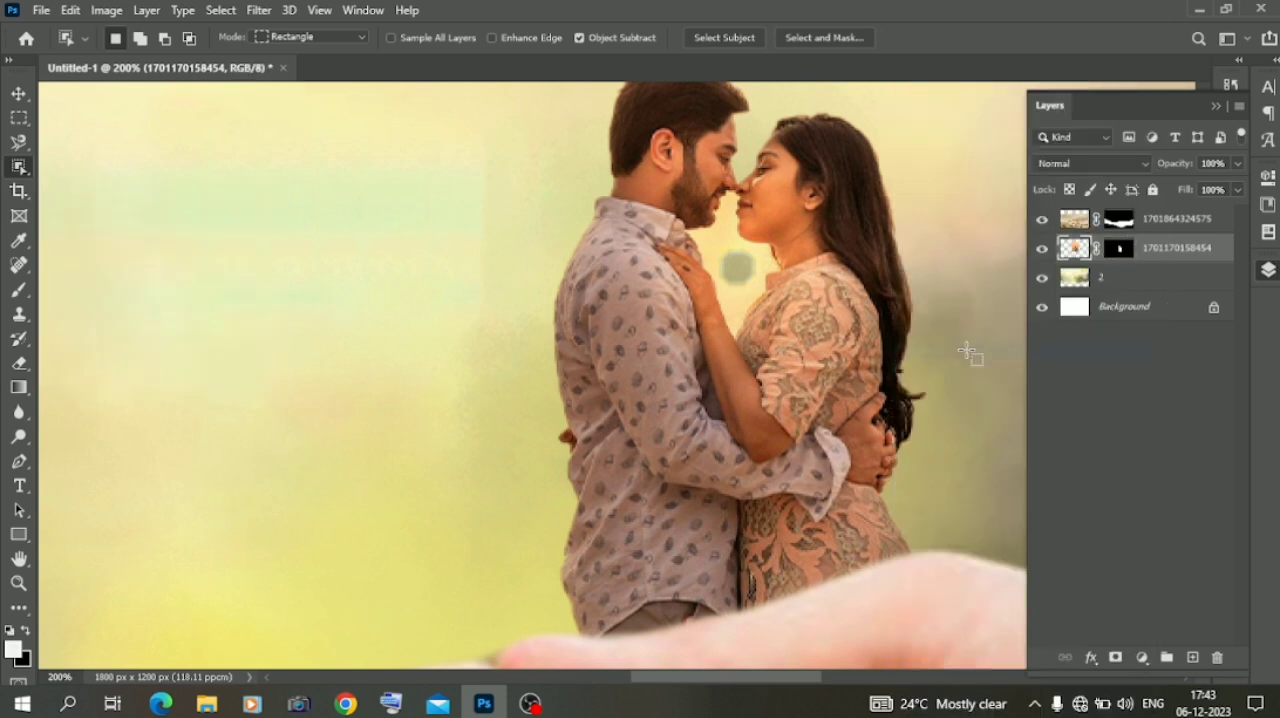
right_click(12, 168)
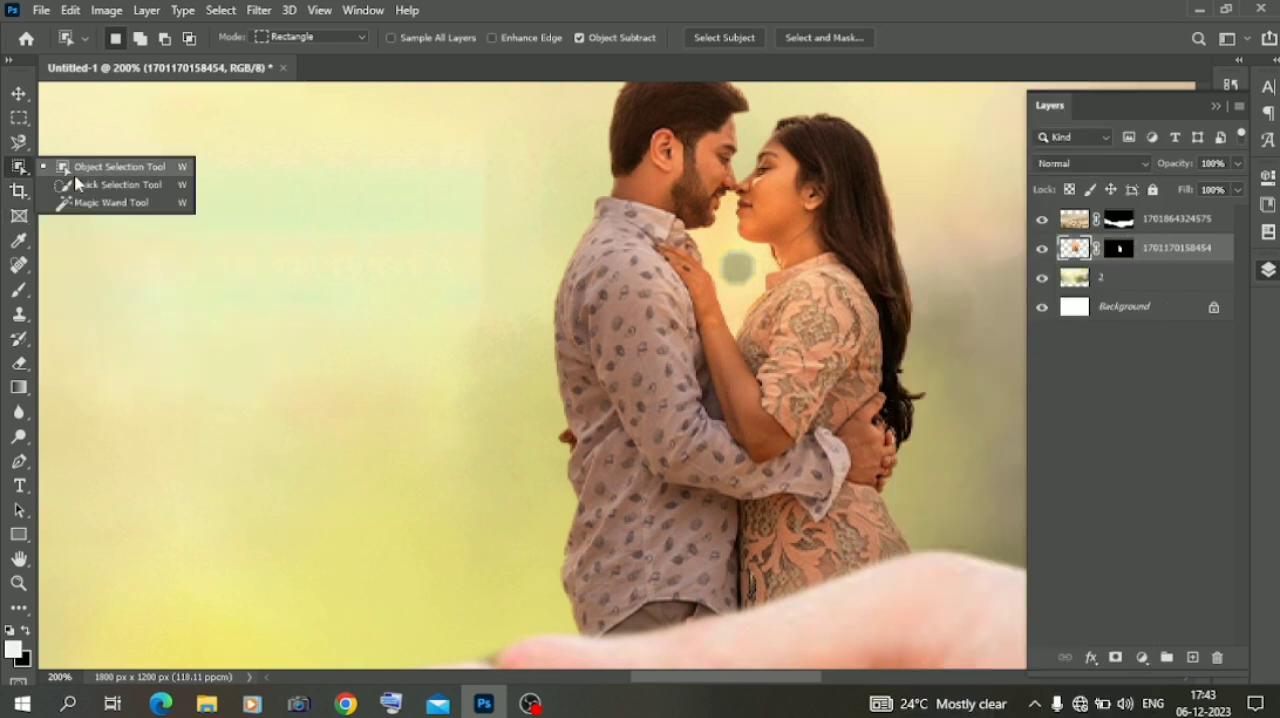
left_click(19, 363)
right_click(392, 380)
type("34")
key("Return")
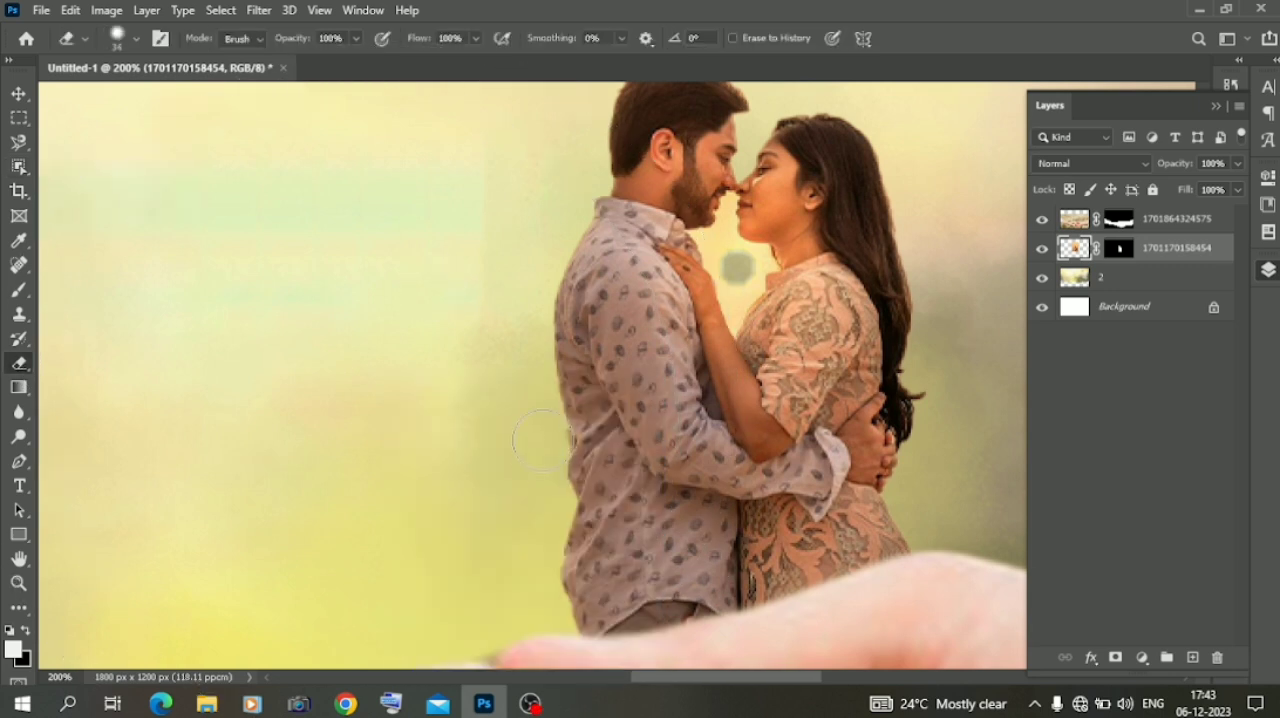
right_click(737, 266)
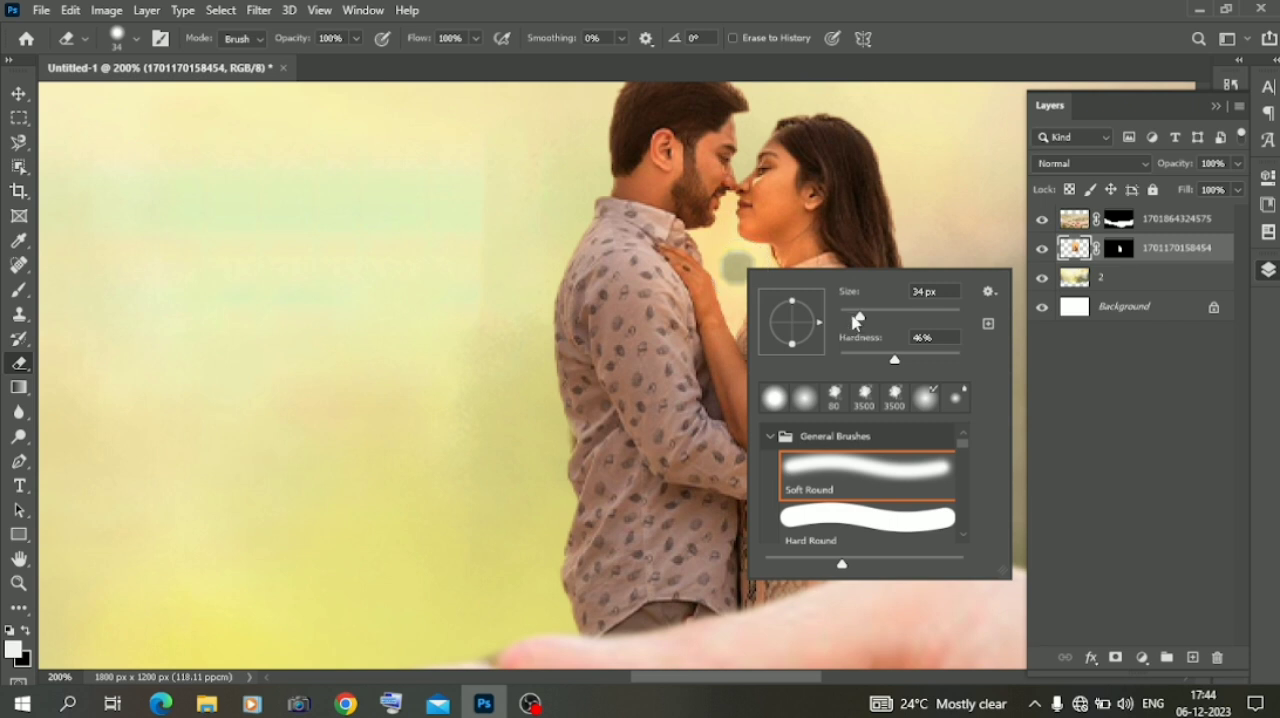
left_click_drag(729, 260, 724, 264)
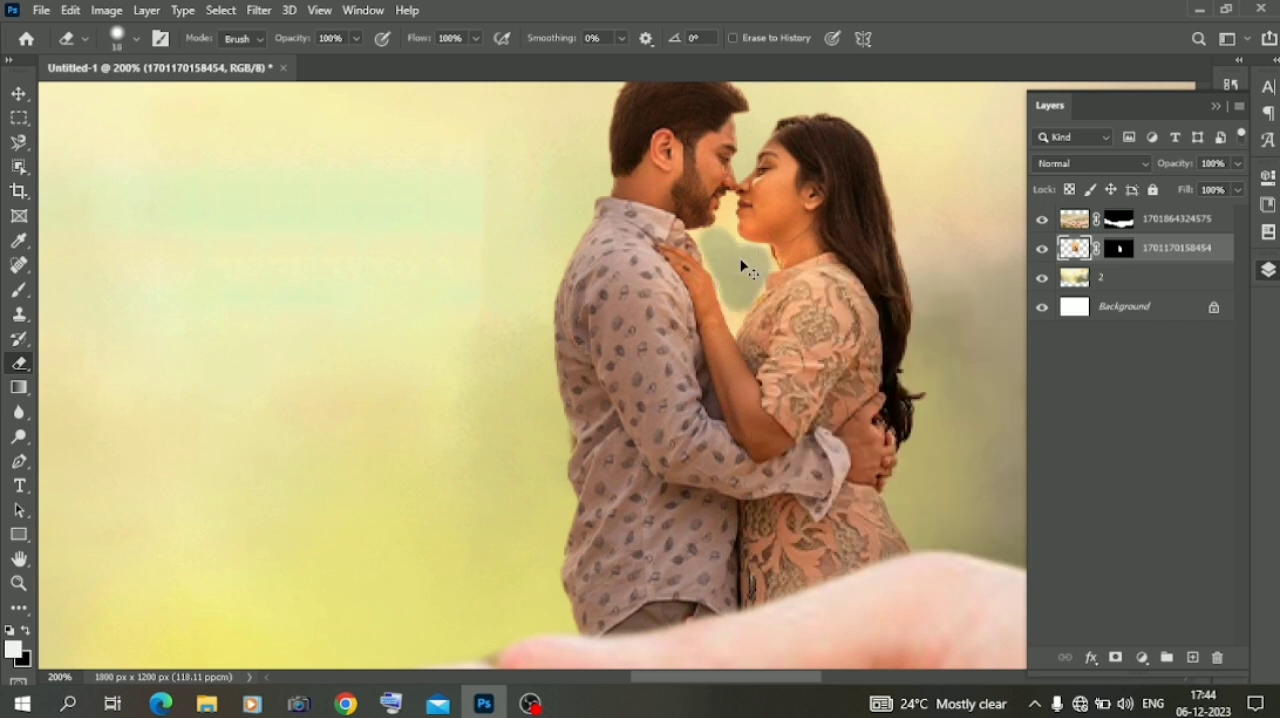
Clean the remaining fringe between the pair's faces and arms using a soft Eraser at 7% hardness, 18 px and 10 px
key("ctrl+plus")
right_click(792, 220)
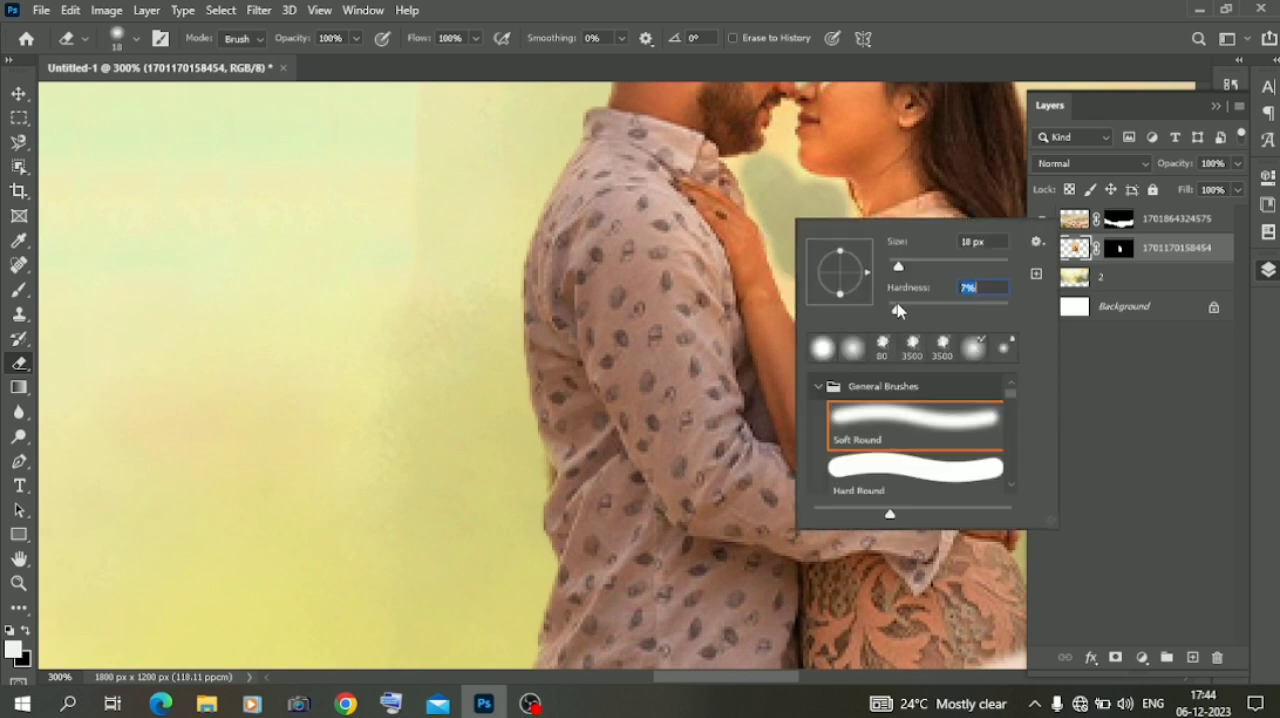
left_click(775, 196)
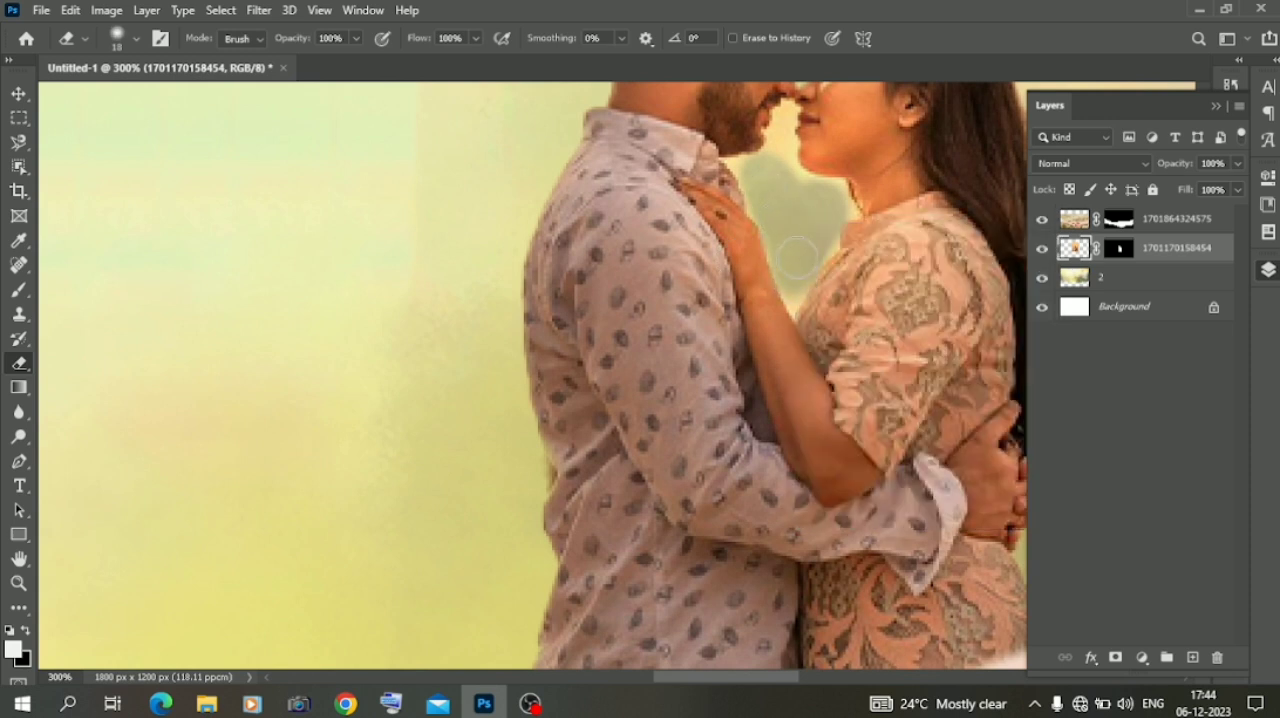
right_click(780, 170)
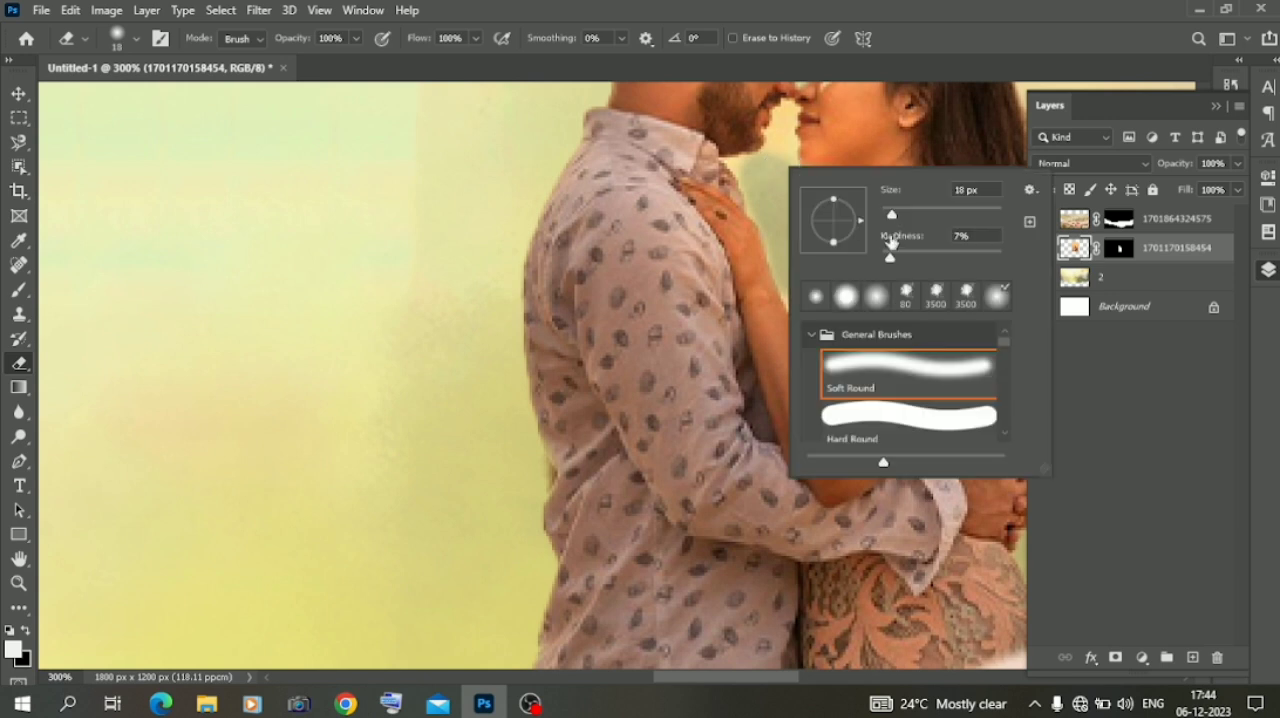
key("Return")
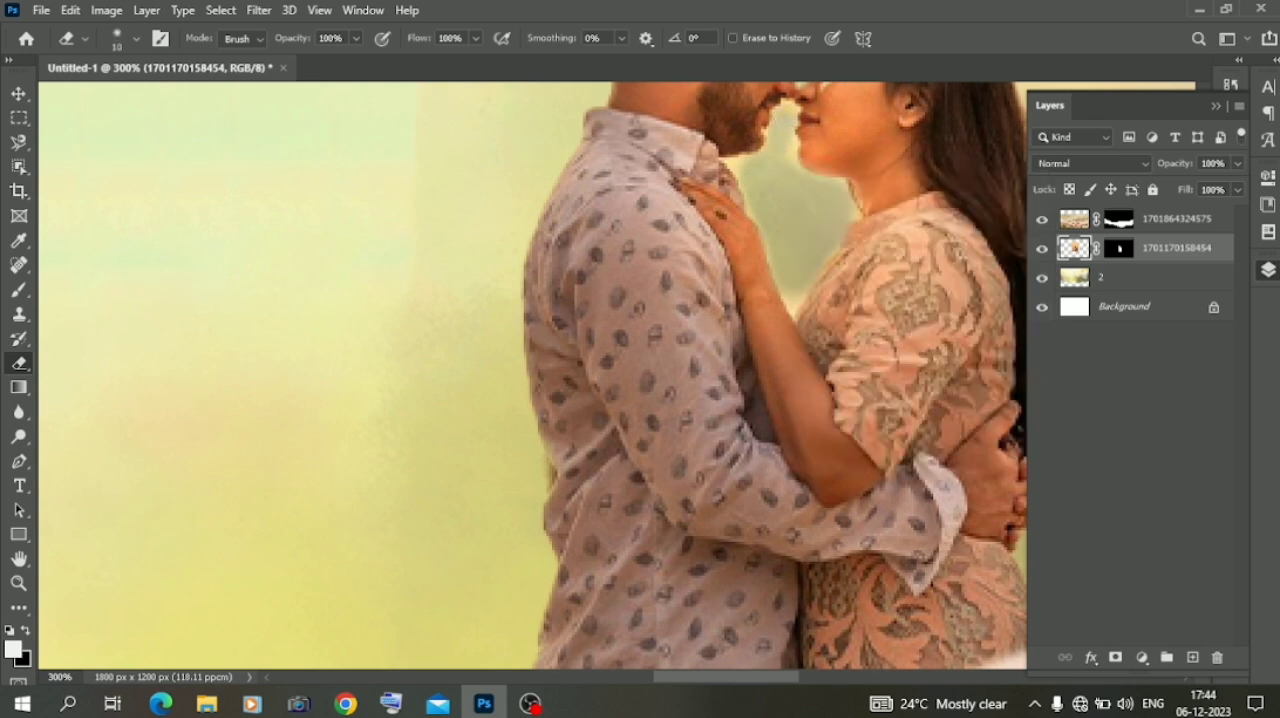
scroll(786, 166, "down", 4)
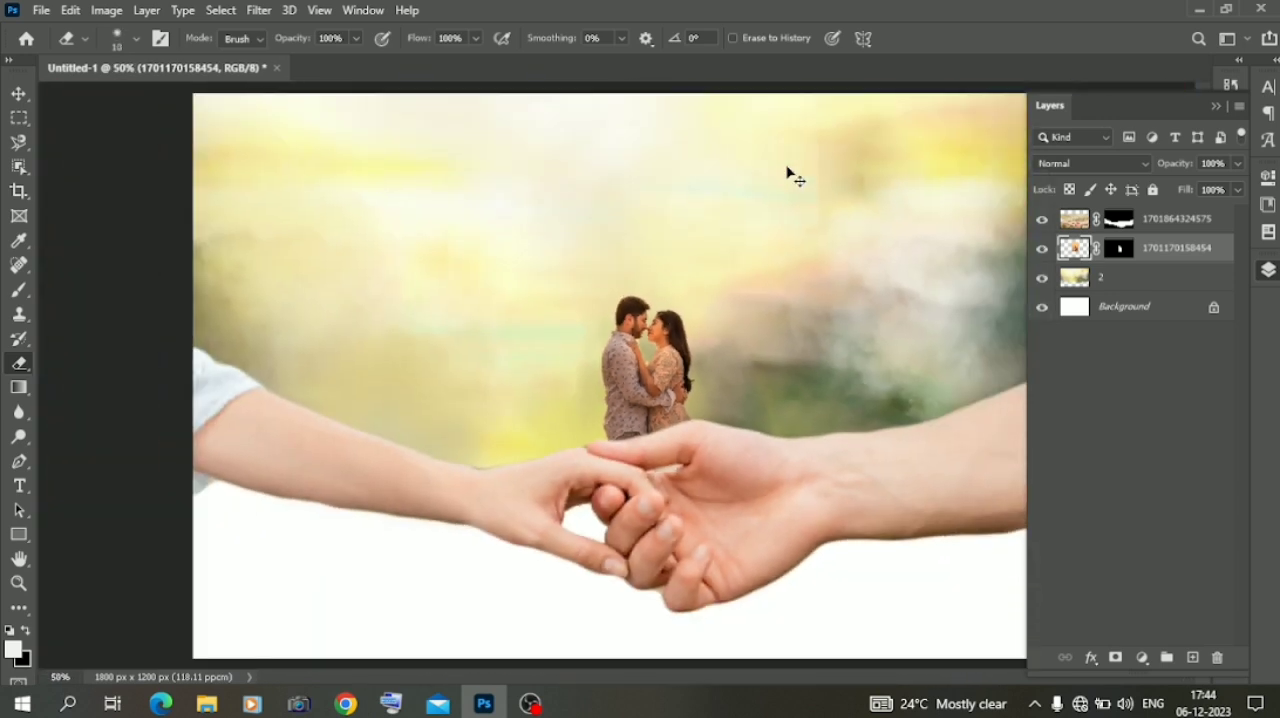
Refine the edges of the small couple's layer mask with Smooth 24 and Contrast 47%
left_click(24, 95)
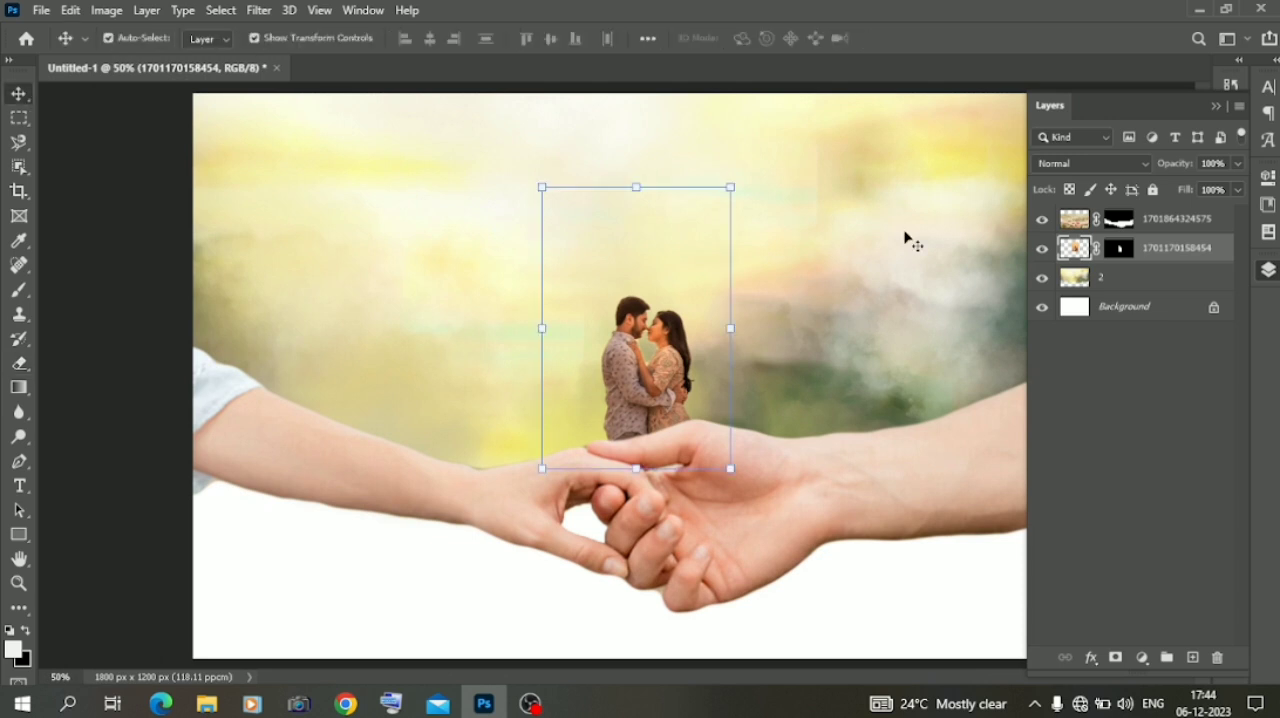
right_click(1122, 250)
left_click(1148, 381)
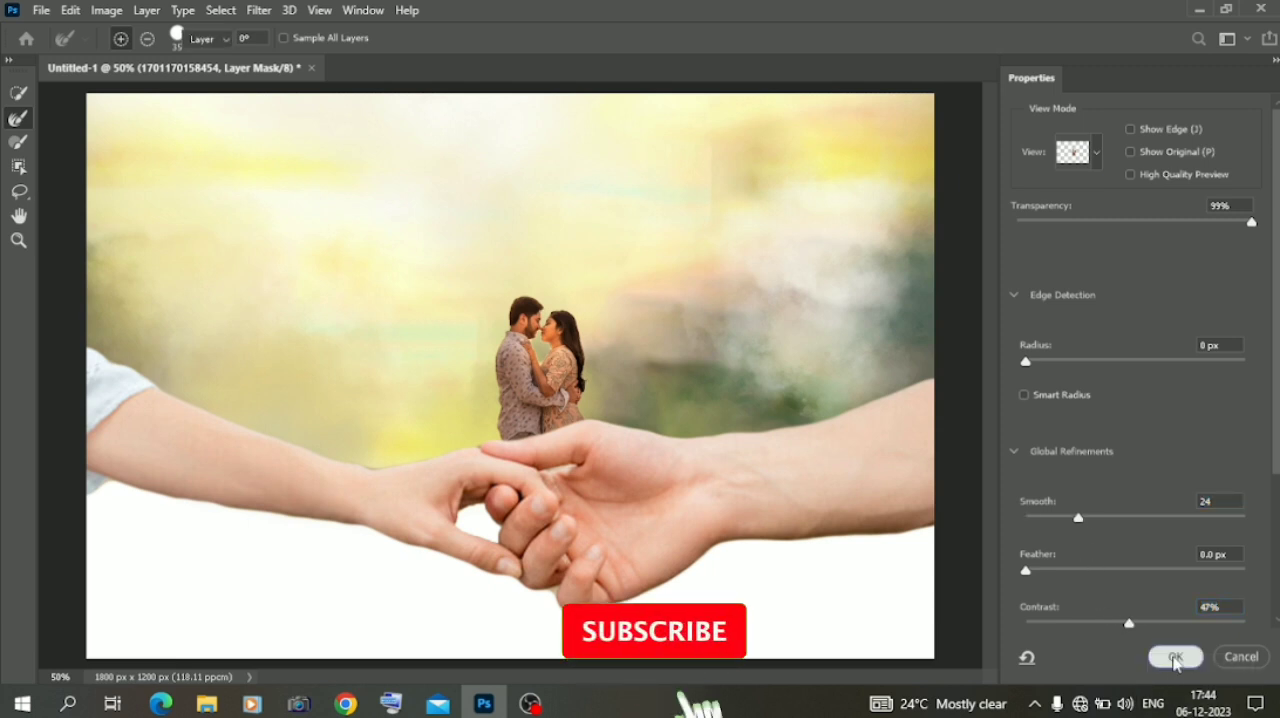
left_click(1175, 656)
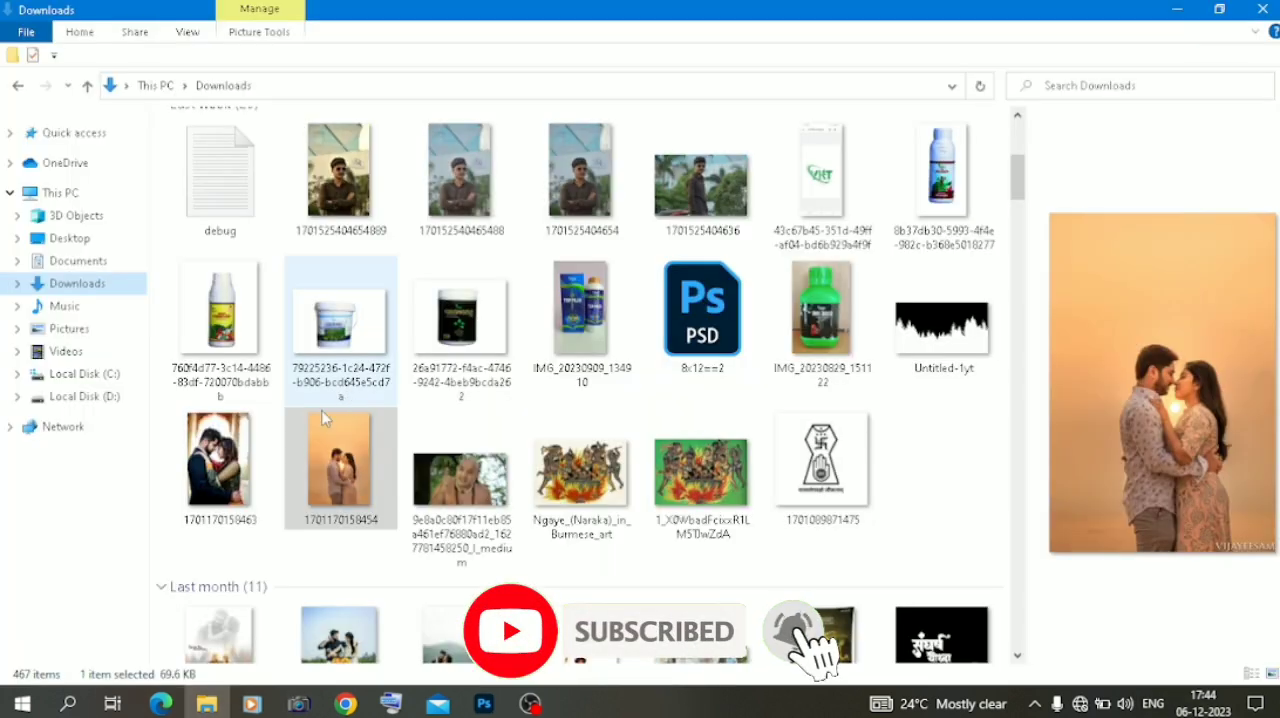
scroll(253, 492, "down", 4)
scroll(253, 492, "down", 2)
scroll(253, 492, "up", 1)
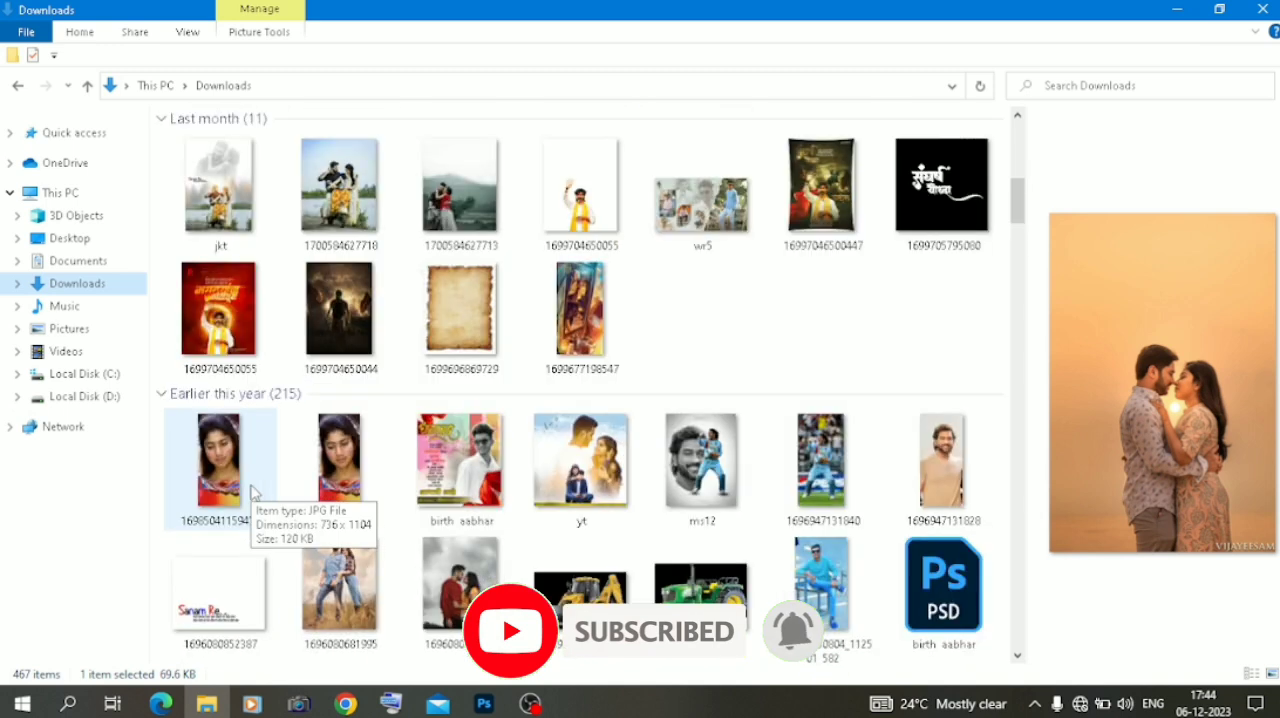
scroll(253, 492, "down", 1)
left_click_drag(455, 480, 457, 651)
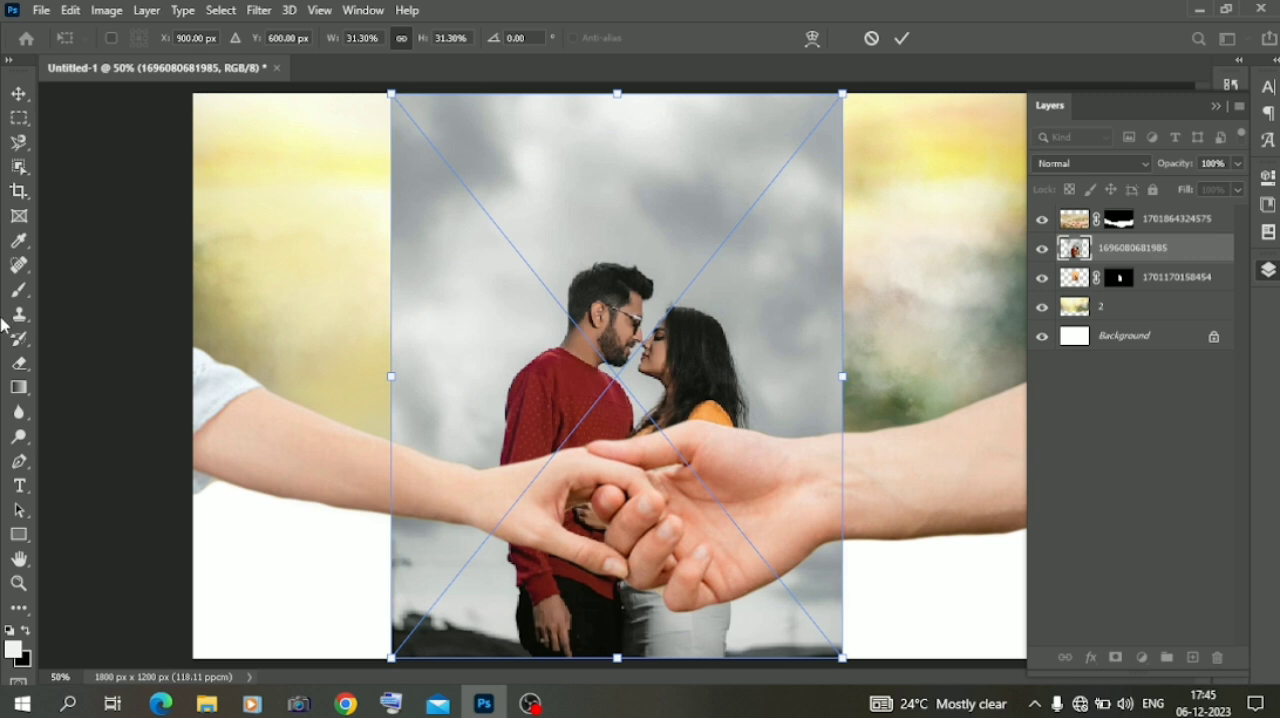
Select the couple in the red sweater and orange top with the Object Selection tool and mask out the cloudy background
left_click(19, 167)
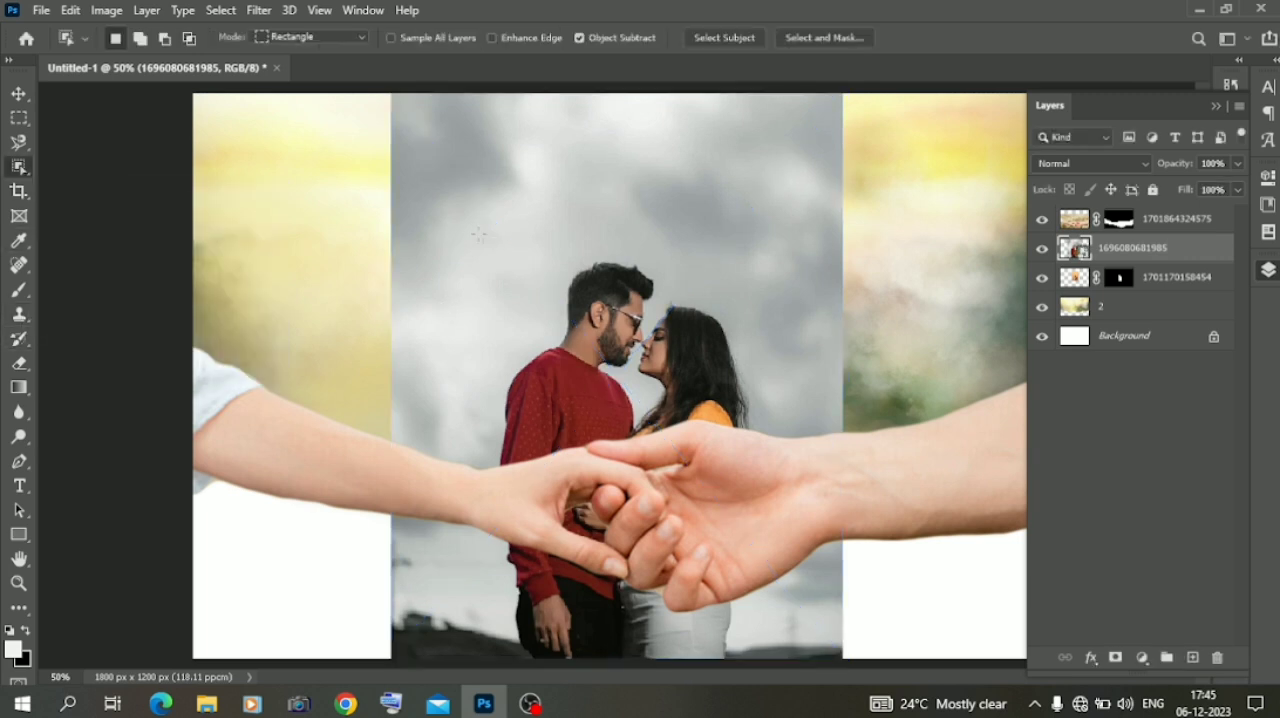
left_click_drag(478, 214, 797, 599)
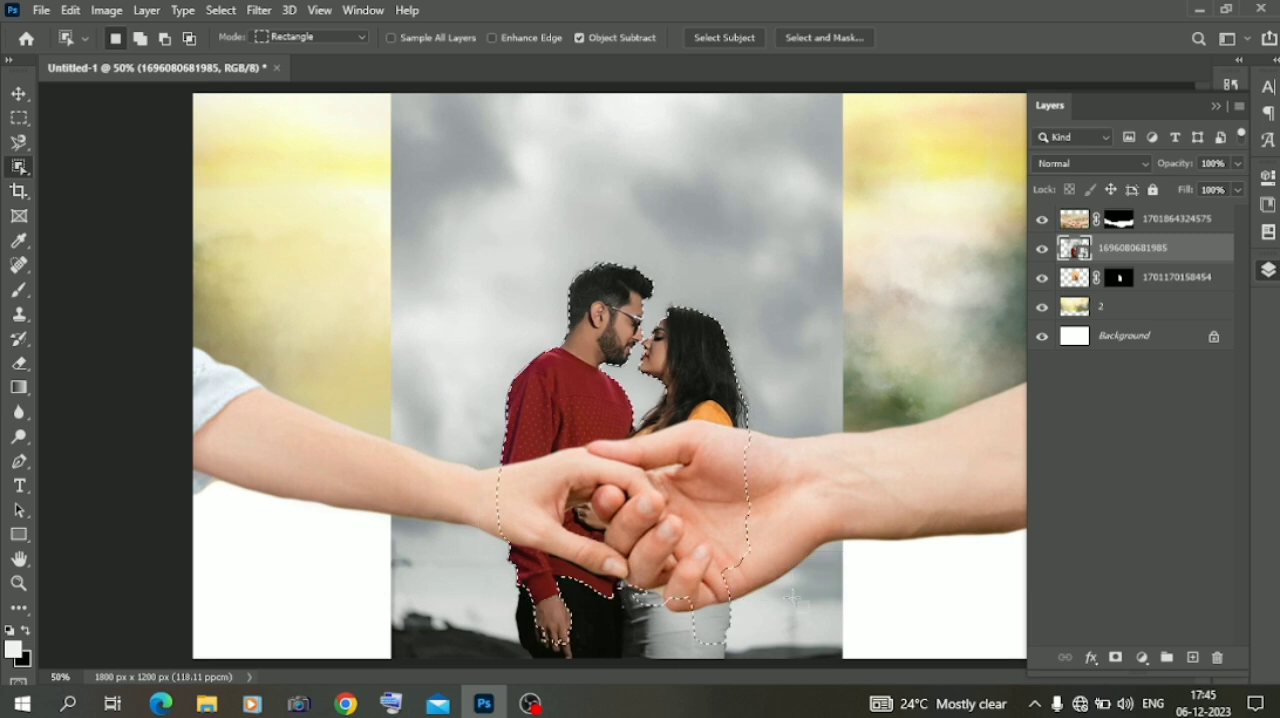
left_click(1115, 658)
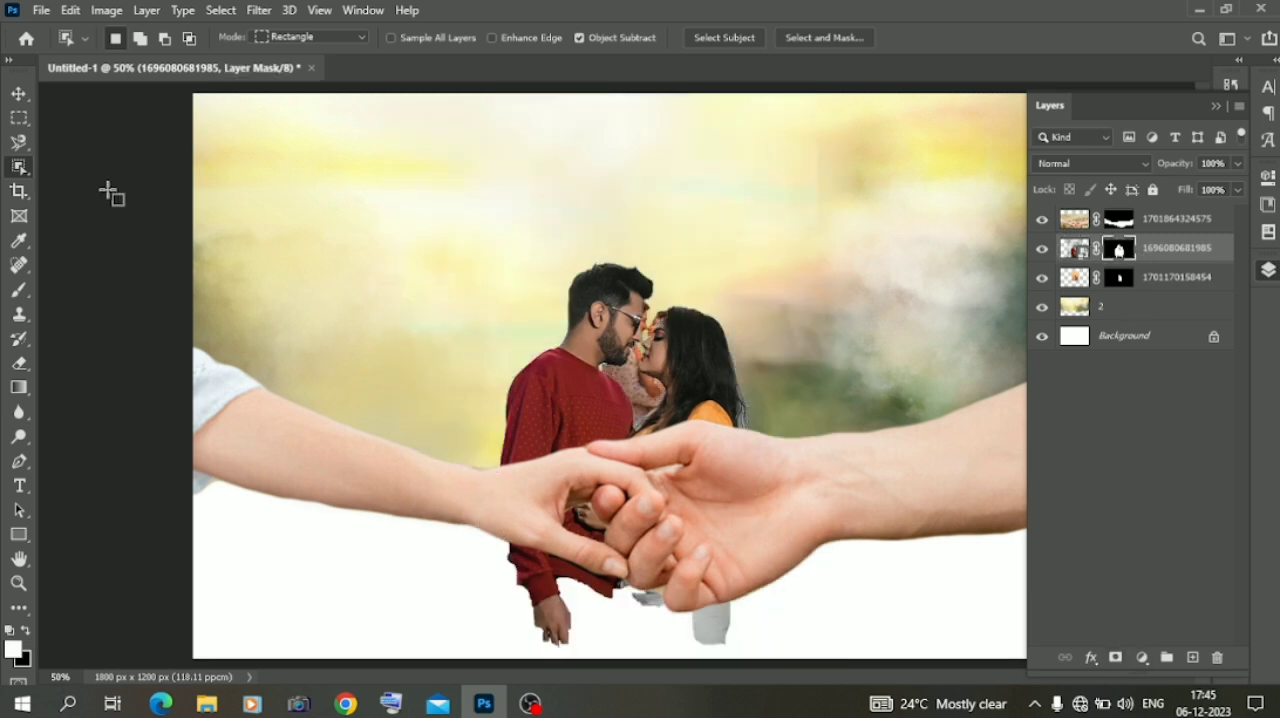
Enlarge the masked couple so it fills most of the canvas height, centred behind the joined hands
left_click(20, 95)
left_click_drag(845, 376, 1110, 376)
left_click_drag(910, 375, 768, 317)
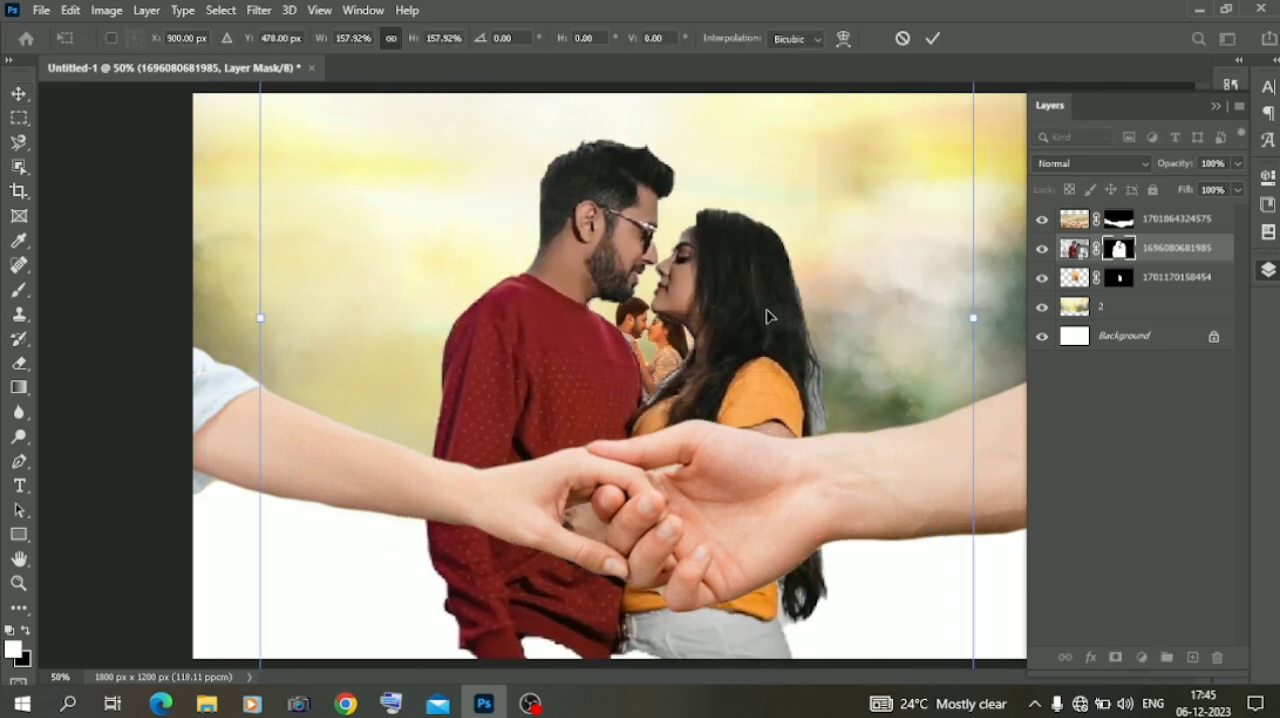
left_click_drag(261, 317, 25, 250)
left_click_drag(405, 335, 532, 355)
left_click(1172, 250)
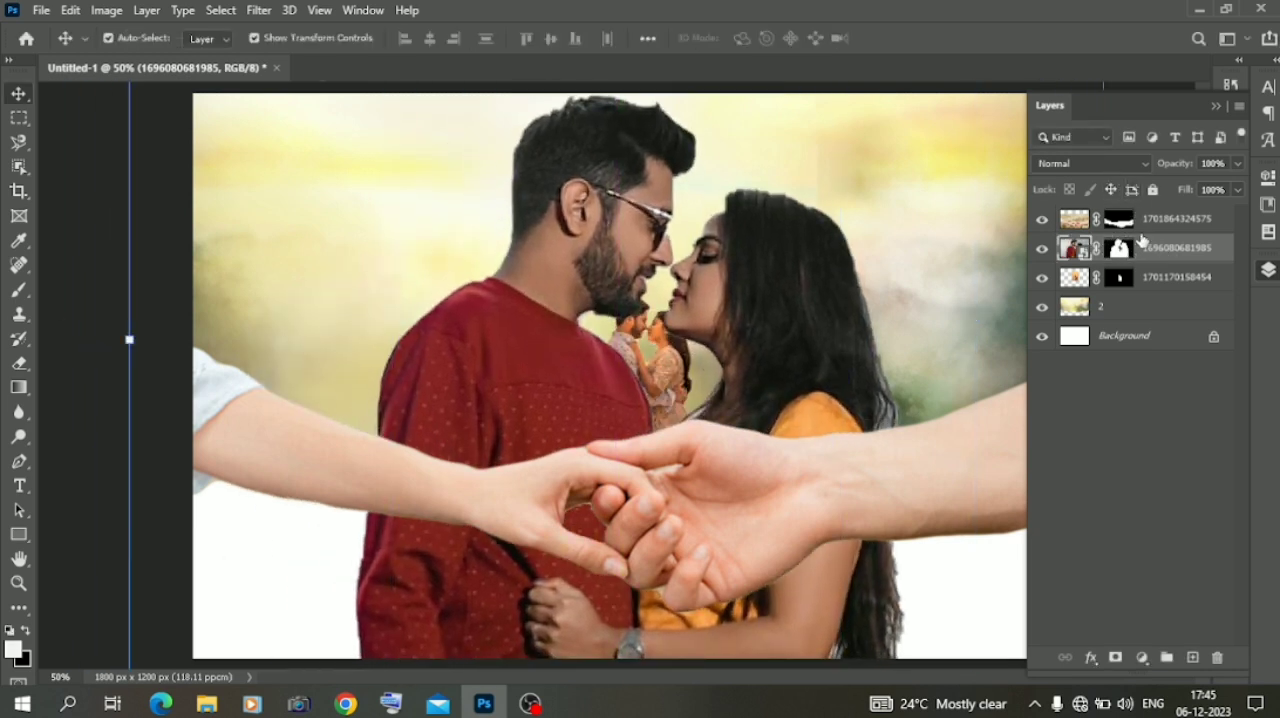
Put the large couple's layer below the small couple's layer and set its blend mode to Luminosity
left_click_drag(1137, 299, 1143, 296)
left_click(1101, 165)
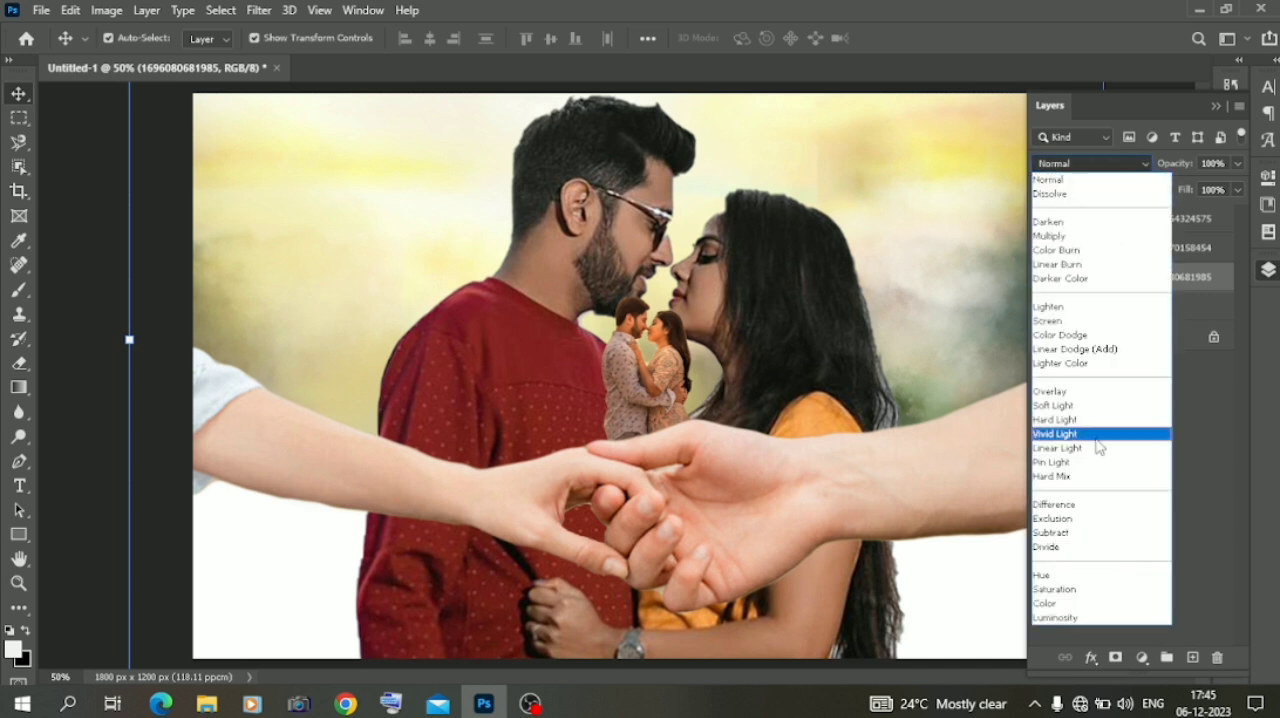
left_click(1075, 620)
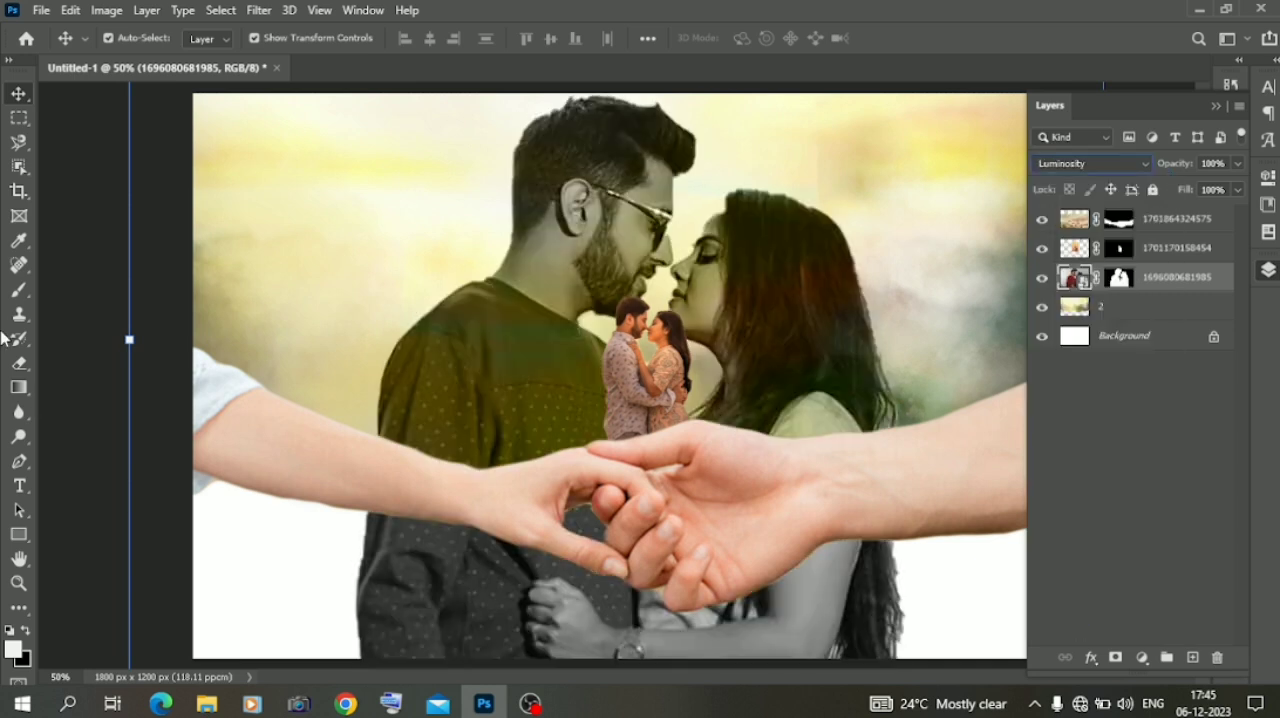
Rasterize the large couple's layer and erase its part below the arms with a soft 464 px Eraser
left_click(19, 364)
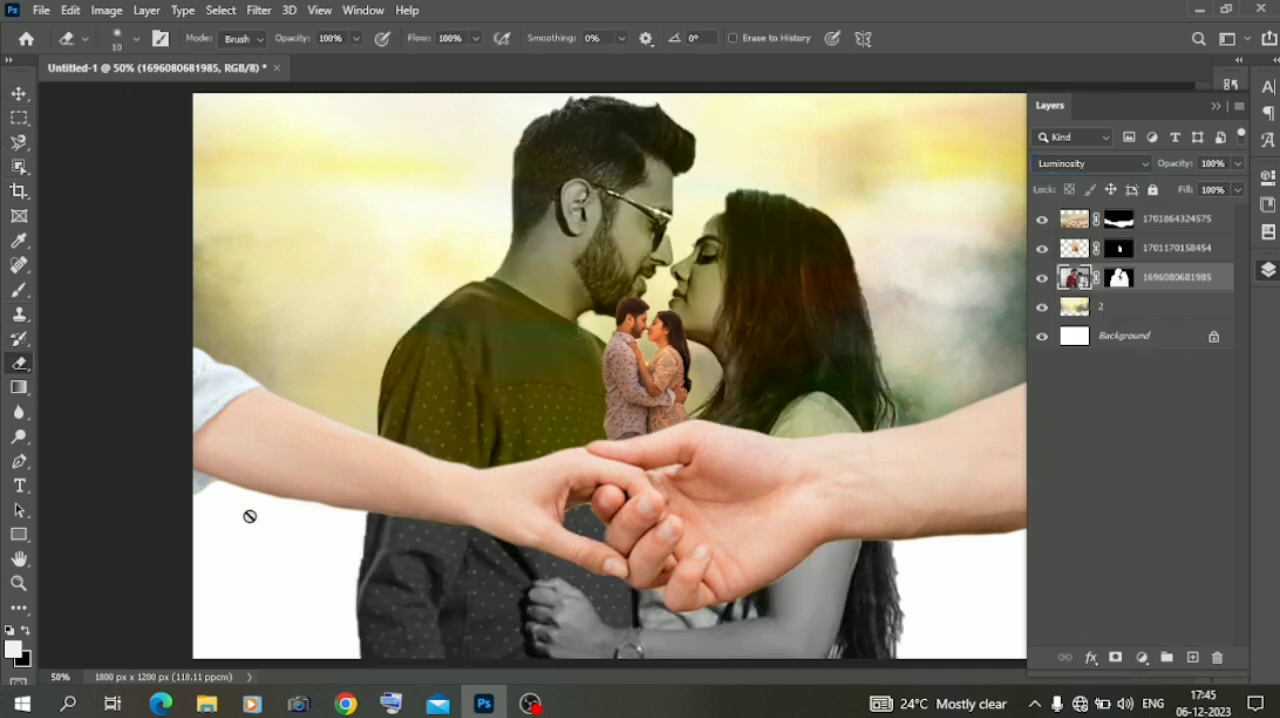
left_click(280, 536)
left_click(617, 289)
right_click(303, 575)
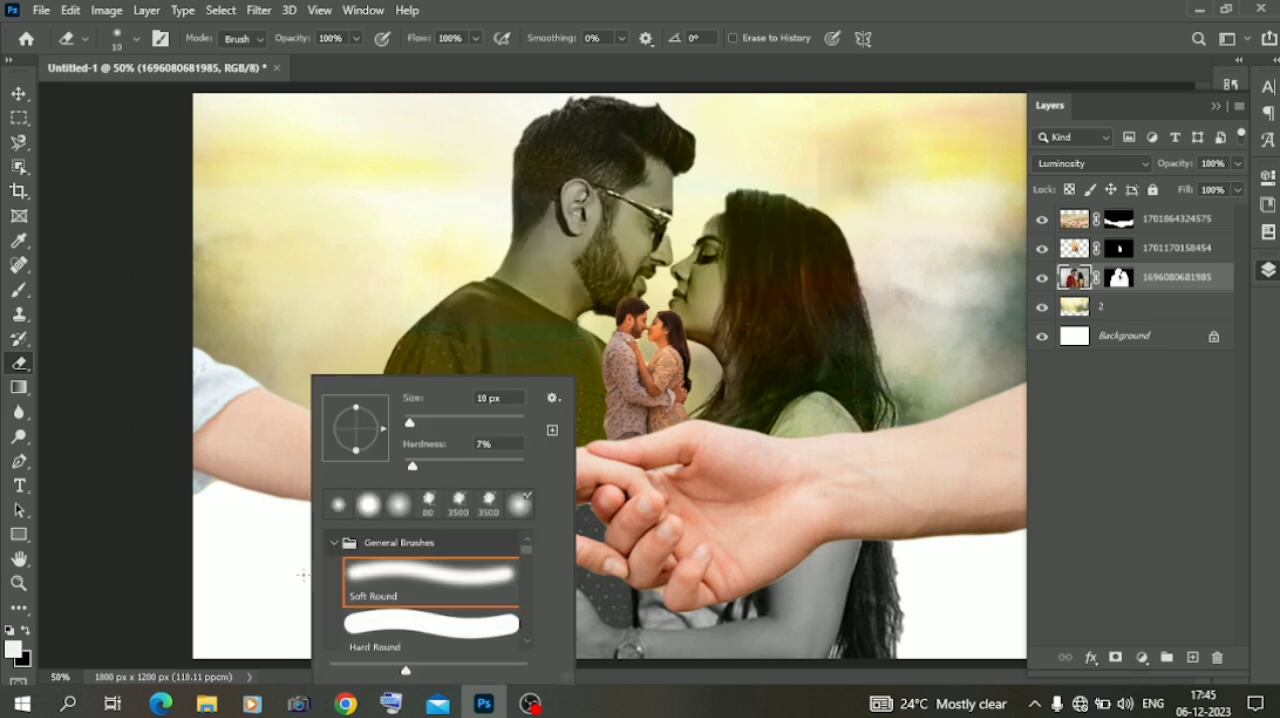
left_click(510, 423)
mouse_move(252, 572)
left_mouse_down()
mouse_move(439, 651)
mouse_move(769, 699)
mouse_move(982, 663)
mouse_move(737, 700)
left_mouse_up()
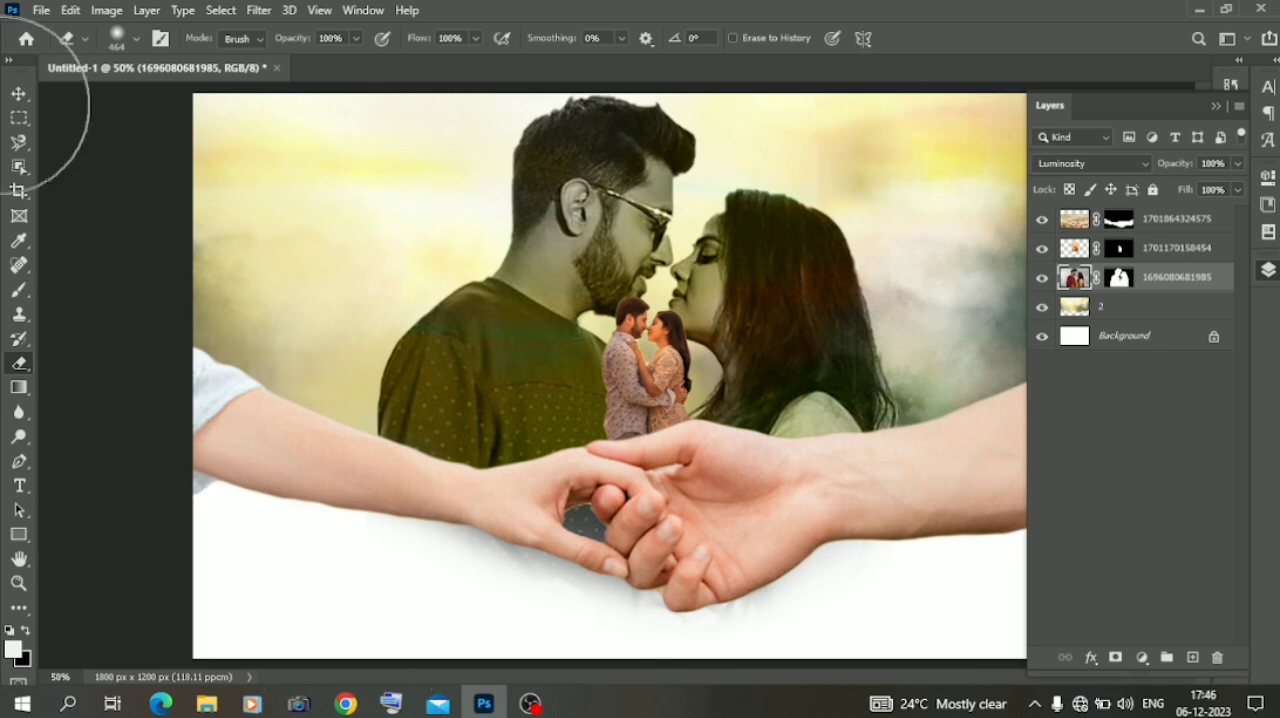
Scale the large couple down to 66.18% and position it above the left arm
left_click(19, 94)
left_click_drag(131, 341, 463, 337)
left_click_drag(756, 285, 360, 213)
key("Return")
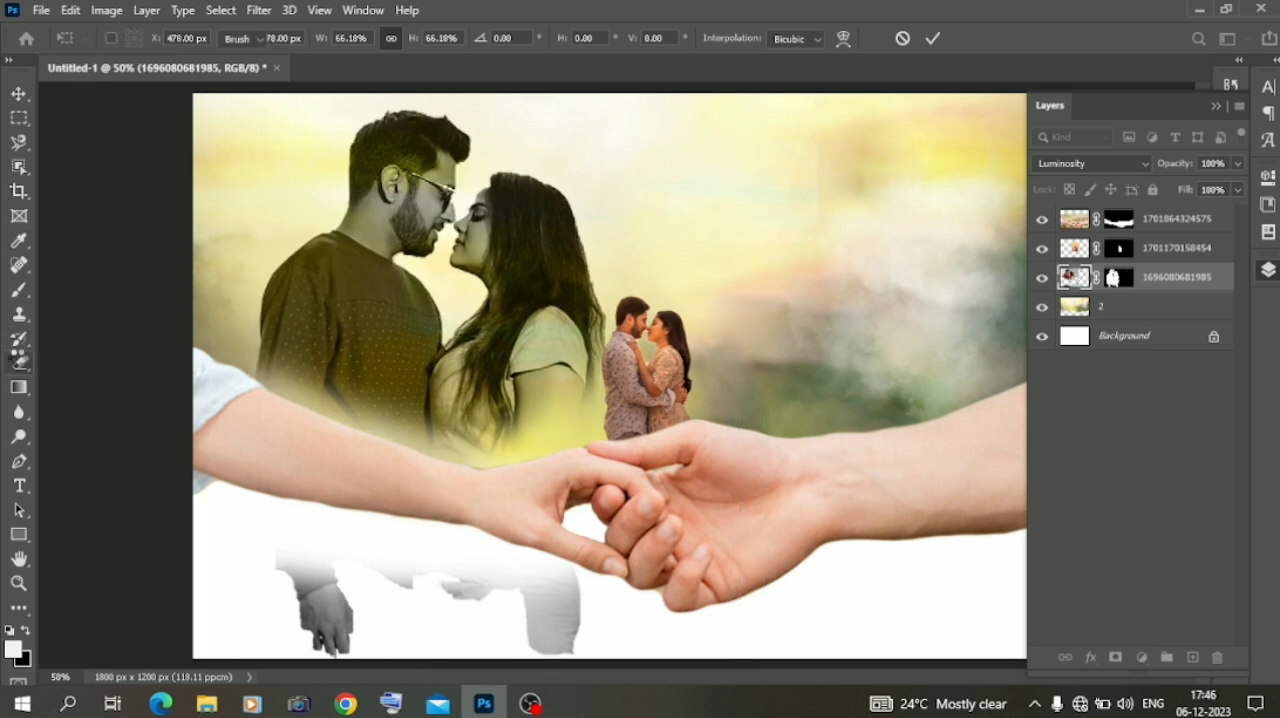
Erase the couple's leftover body parts below the left arm and lower the layer's opacity to 37%
left_click(19, 362)
mouse_move(260, 543)
left_mouse_down()
mouse_move(323, 609)
mouse_move(515, 625)
left_mouse_up()
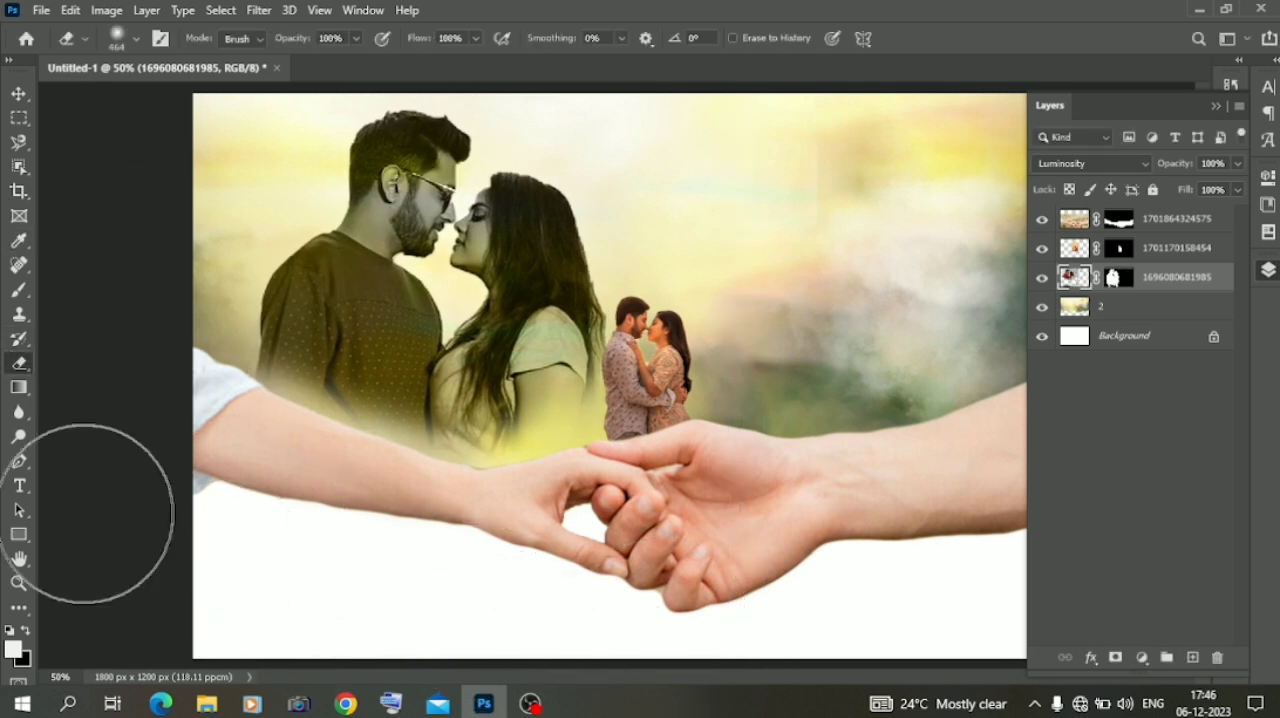
left_click(19, 93)
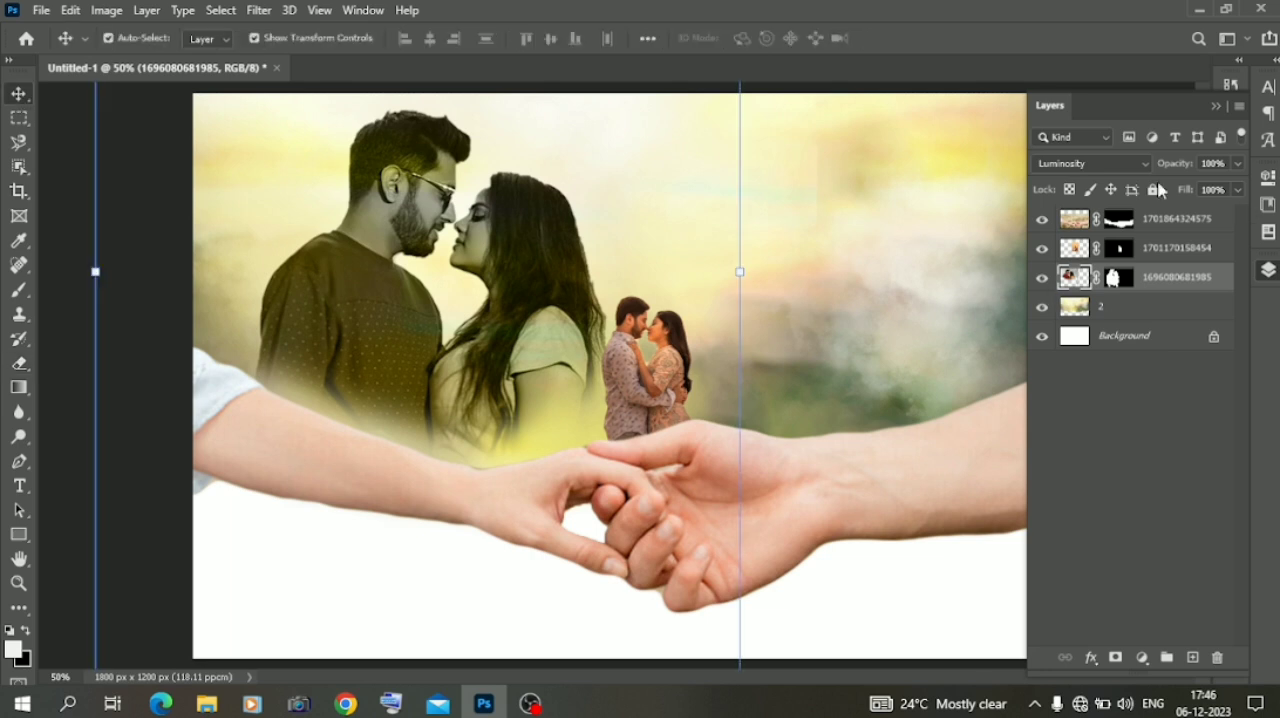
left_click_drag(1124, 165, 1120, 165)
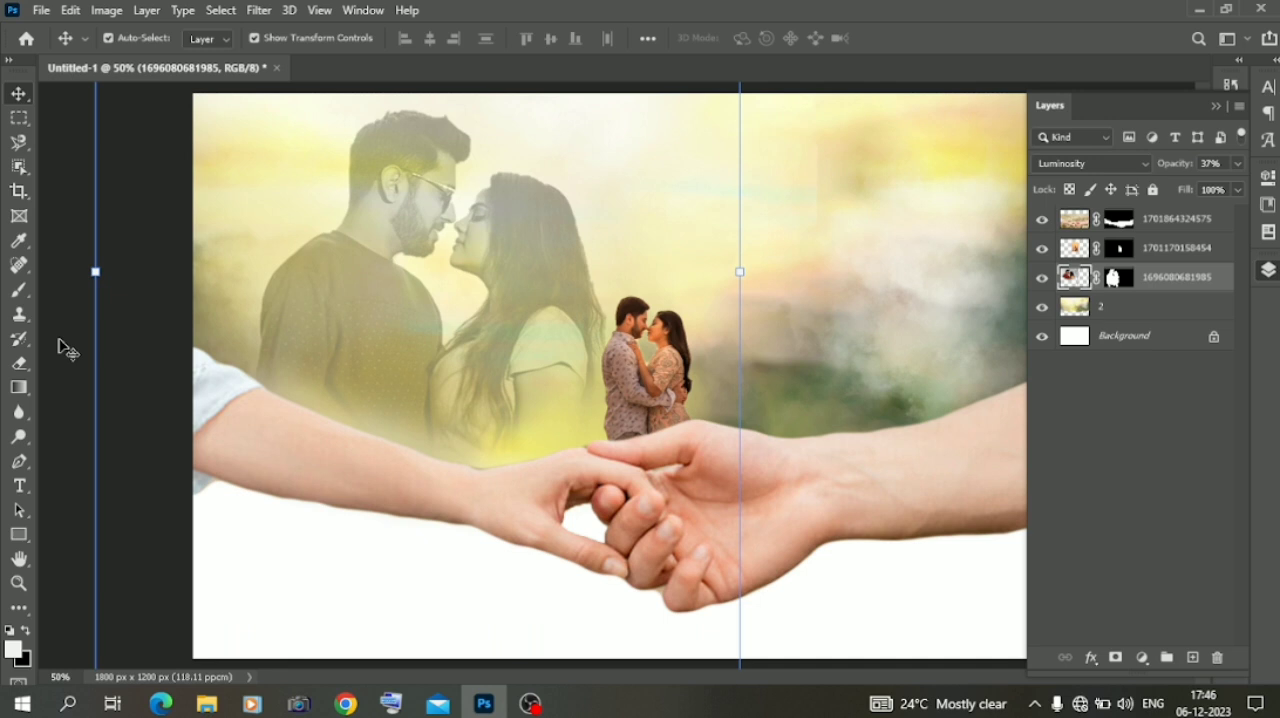
left_click(60, 341)
key("ctrl+minus")
key("ctrl+plus")
key("ctrl+minus")
key("ctrl+plus")
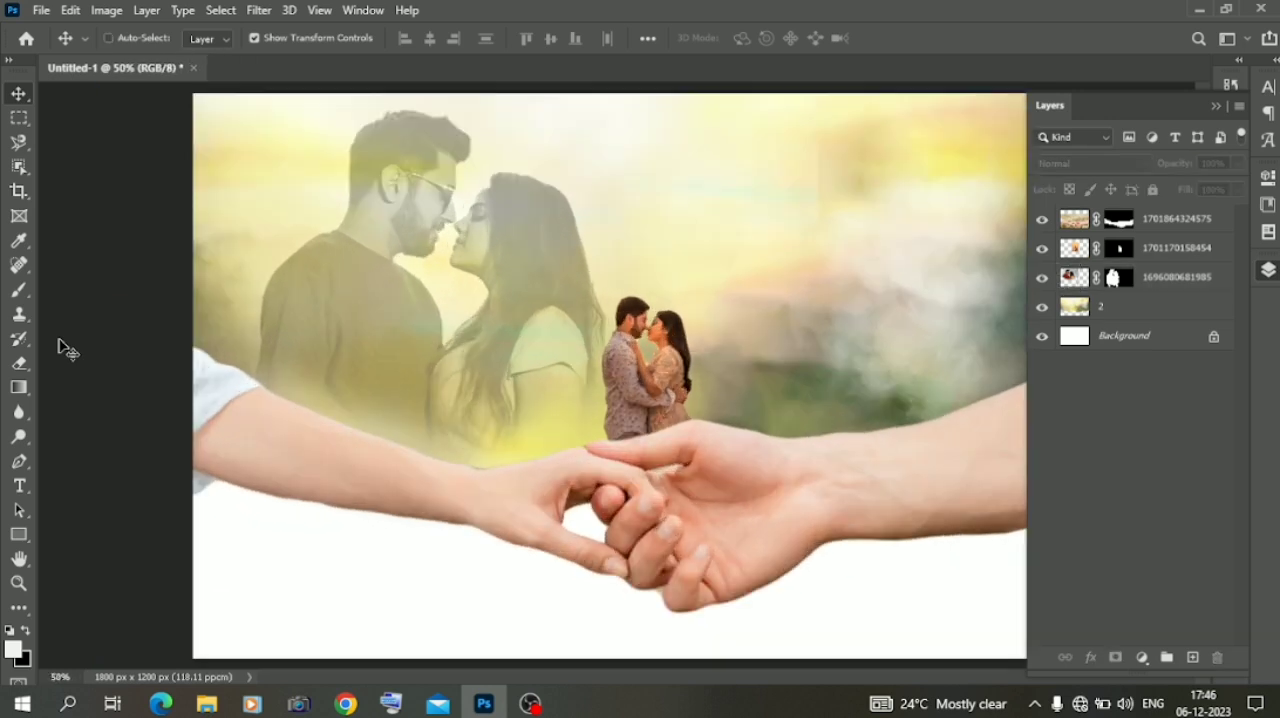
left_click(206, 703)
scroll(547, 432, "down", 8)
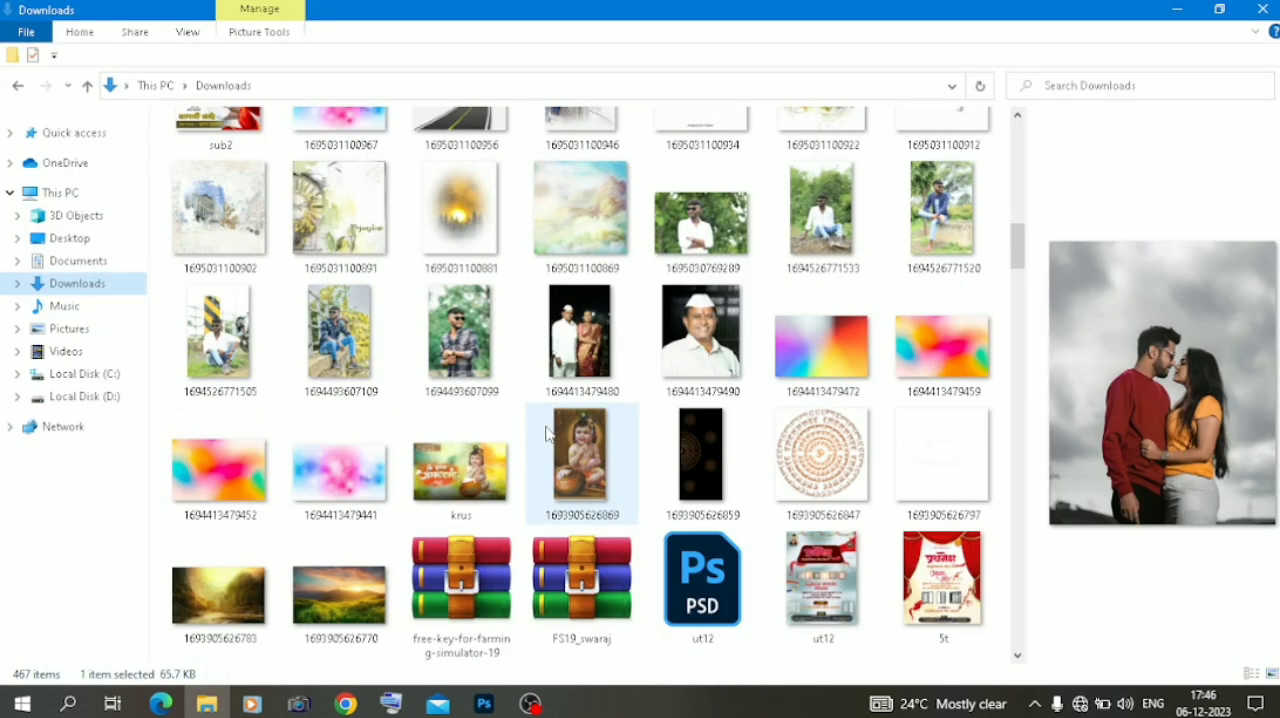
scroll(547, 432, "up", 5)
scroll(547, 432, "up", 3)
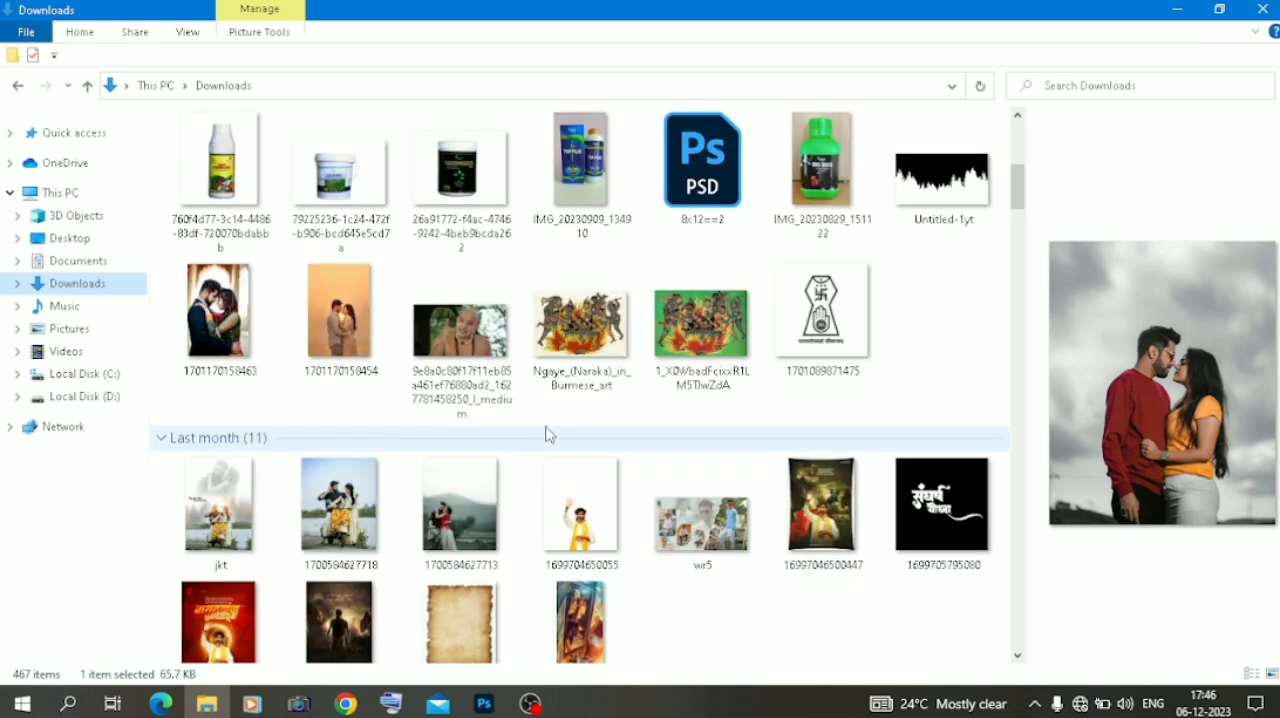
left_click_drag(218, 310, 575, 395)
left_click(19, 166)
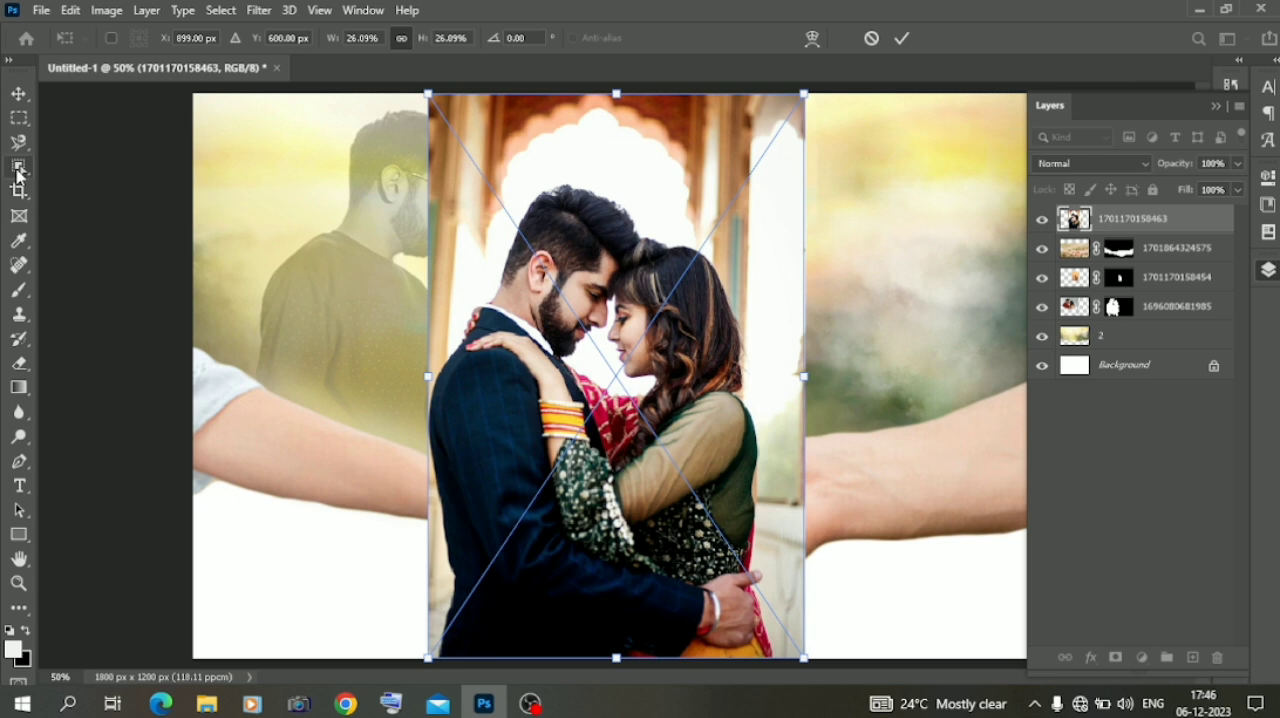
left_click_drag(458, 150, 618, 407)
left_click_drag(791, 614, 793, 619)
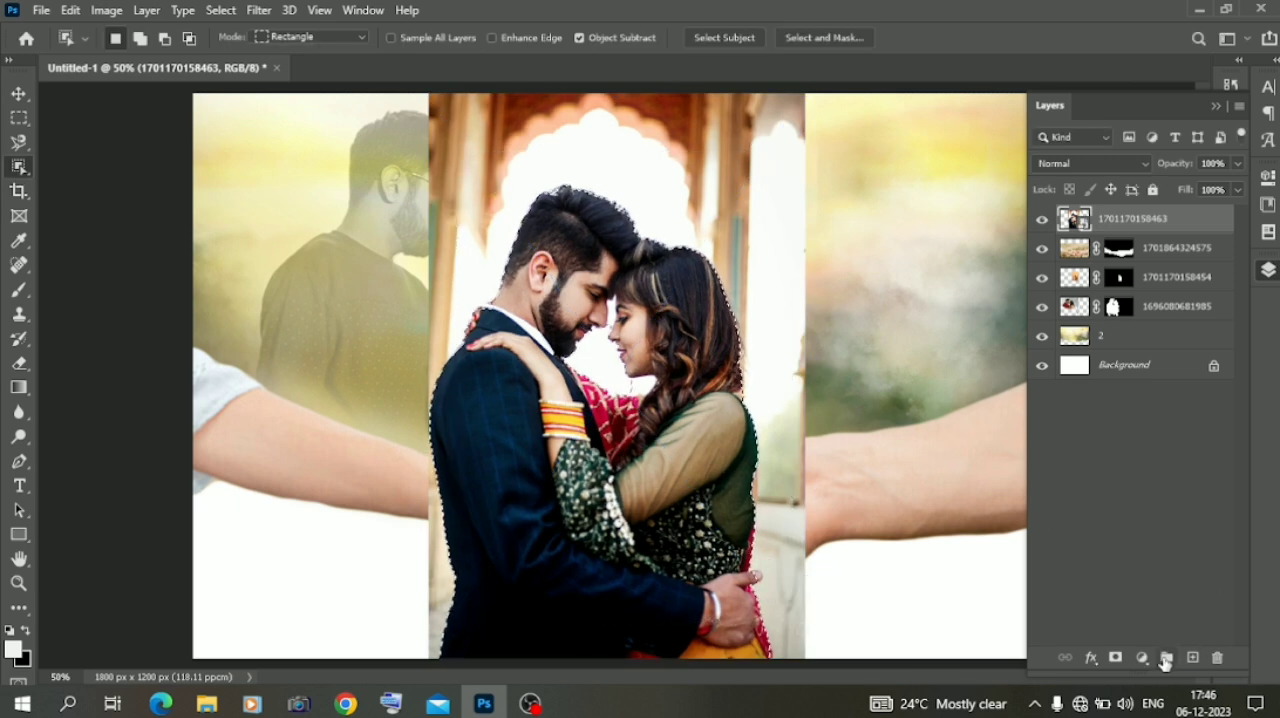
right_click(19, 169)
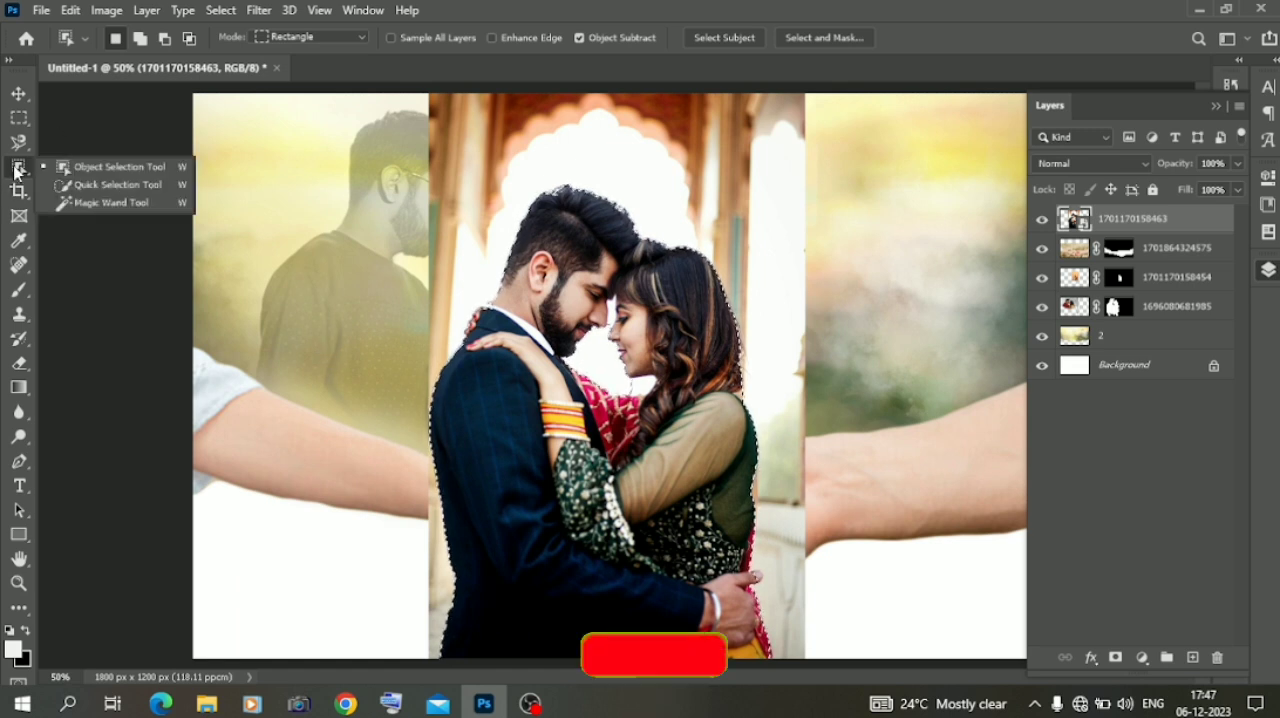
left_click(67, 188)
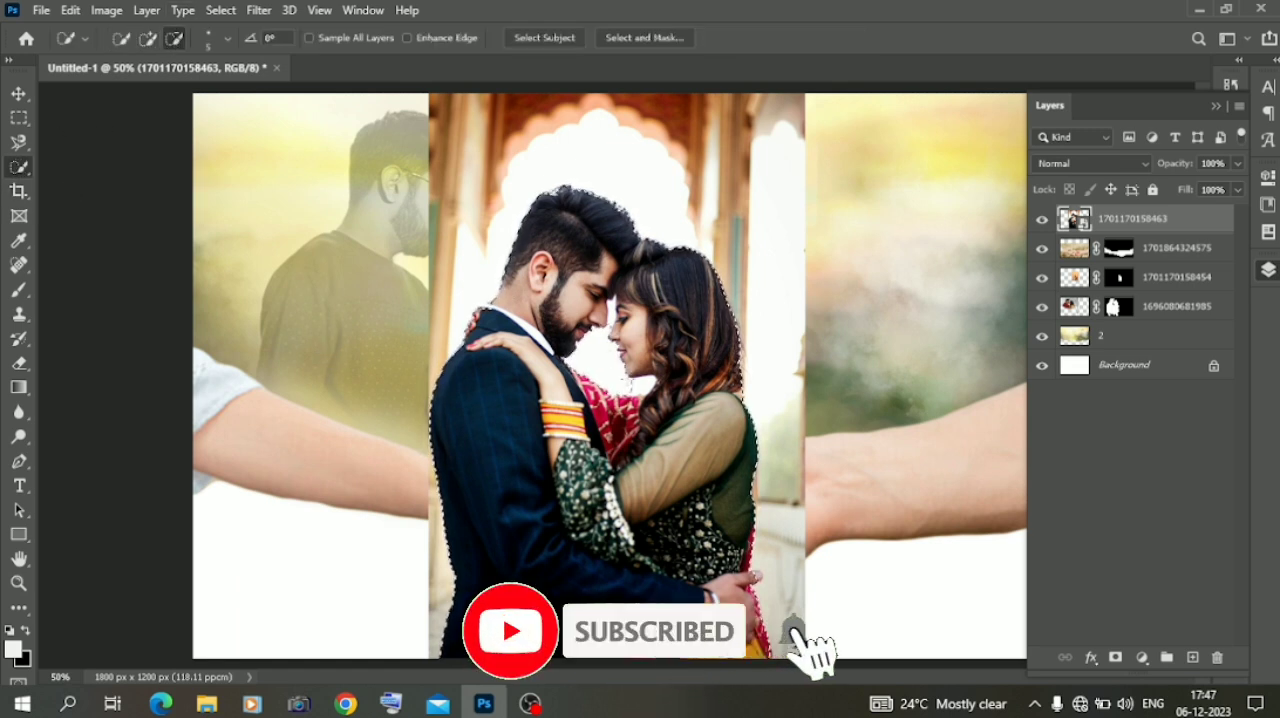
left_click(1115, 657)
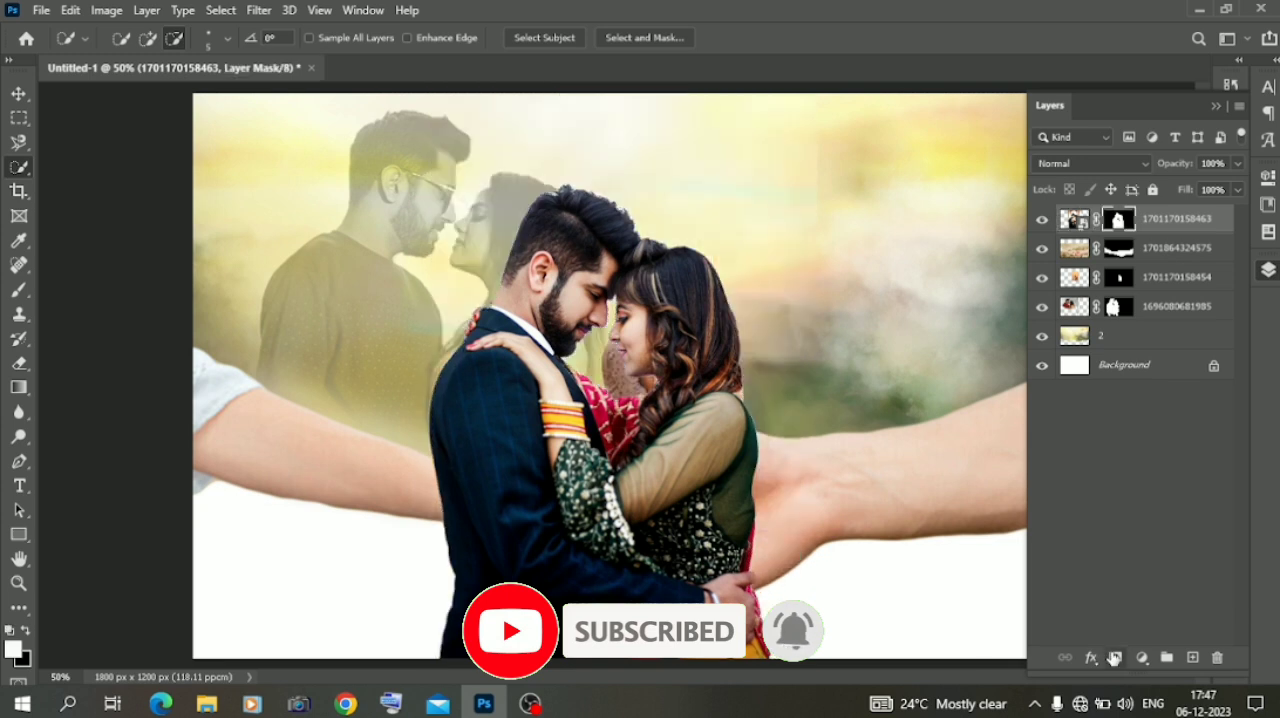
Fade the couple's lower bodies on the layer mask with a soft 464 px Eraser and move the couple above the right arm
left_click(19, 363)
mouse_move(357, 586)
left_mouse_down()
mouse_move(343, 586)
mouse_move(800, 590)
mouse_move(614, 614)
mouse_move(386, 443)
mouse_move(671, 629)
mouse_move(862, 466)
mouse_move(700, 500)
left_mouse_up()
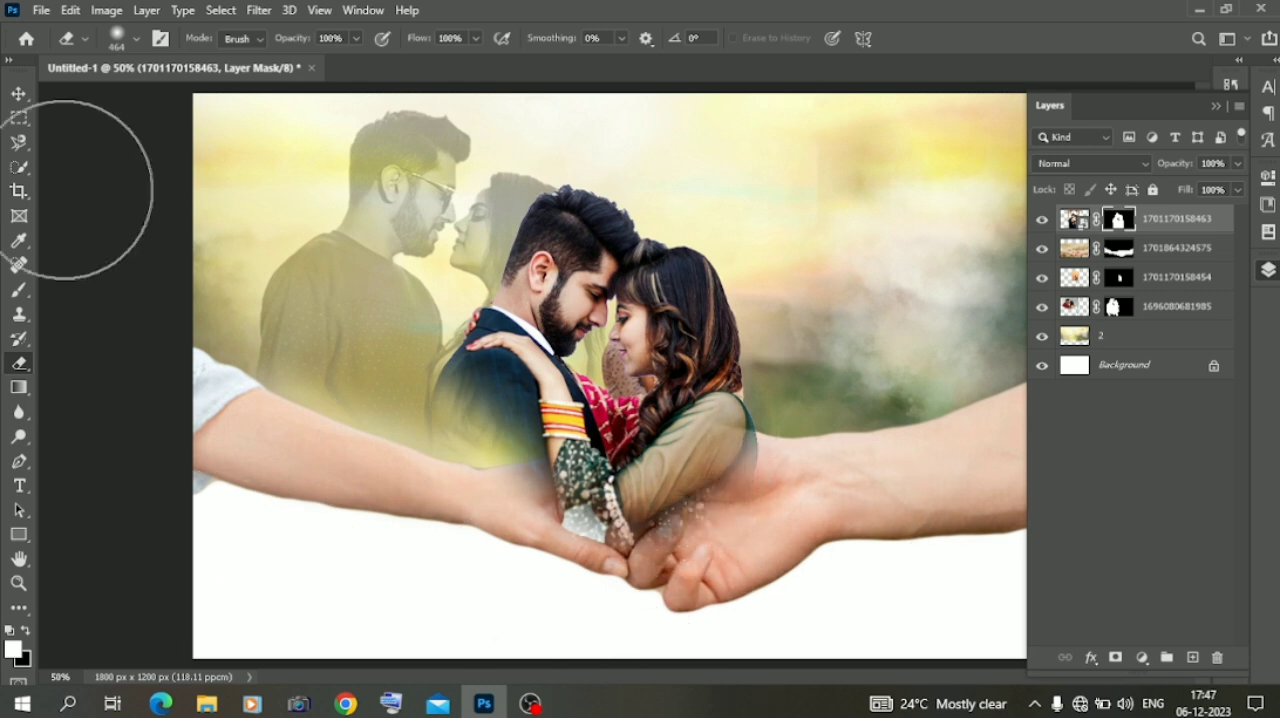
left_click(19, 94)
left_click_drag(642, 331, 883, 234)
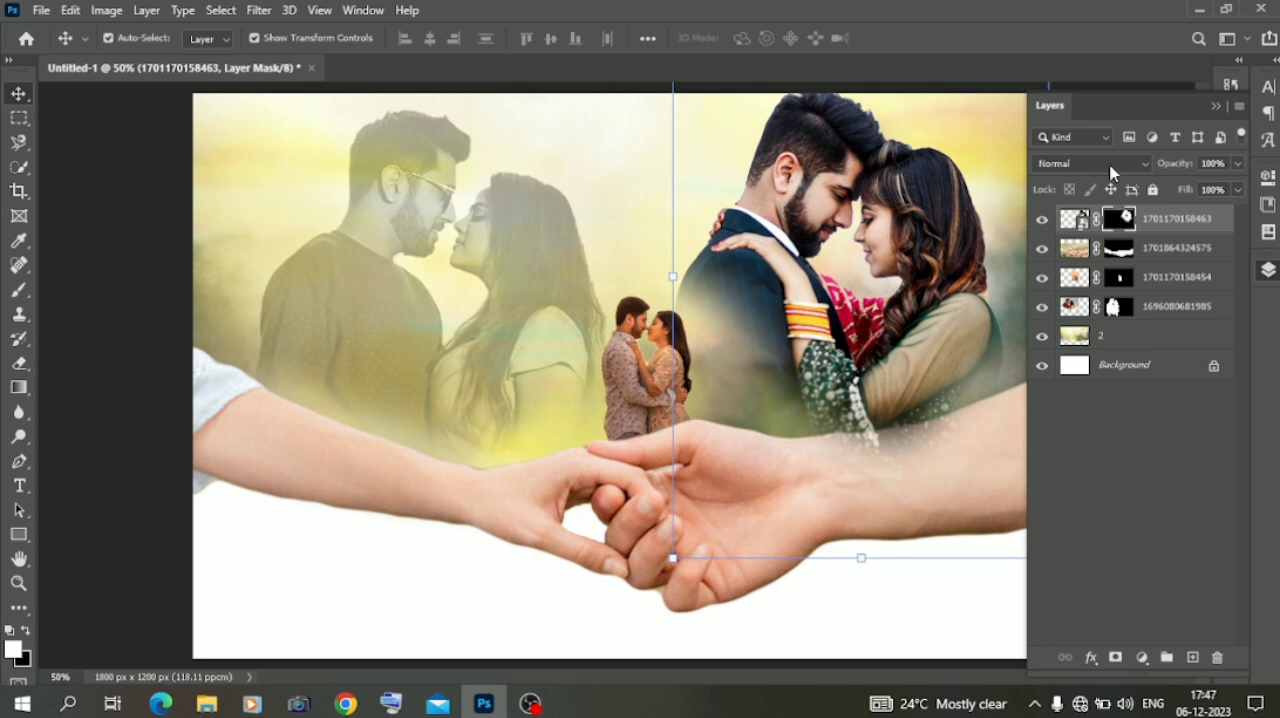
Set the right couple's layer to Luminosity at 56% opacity and scale it to 88.25%
left_click(1108, 164)
left_click(1078, 620)
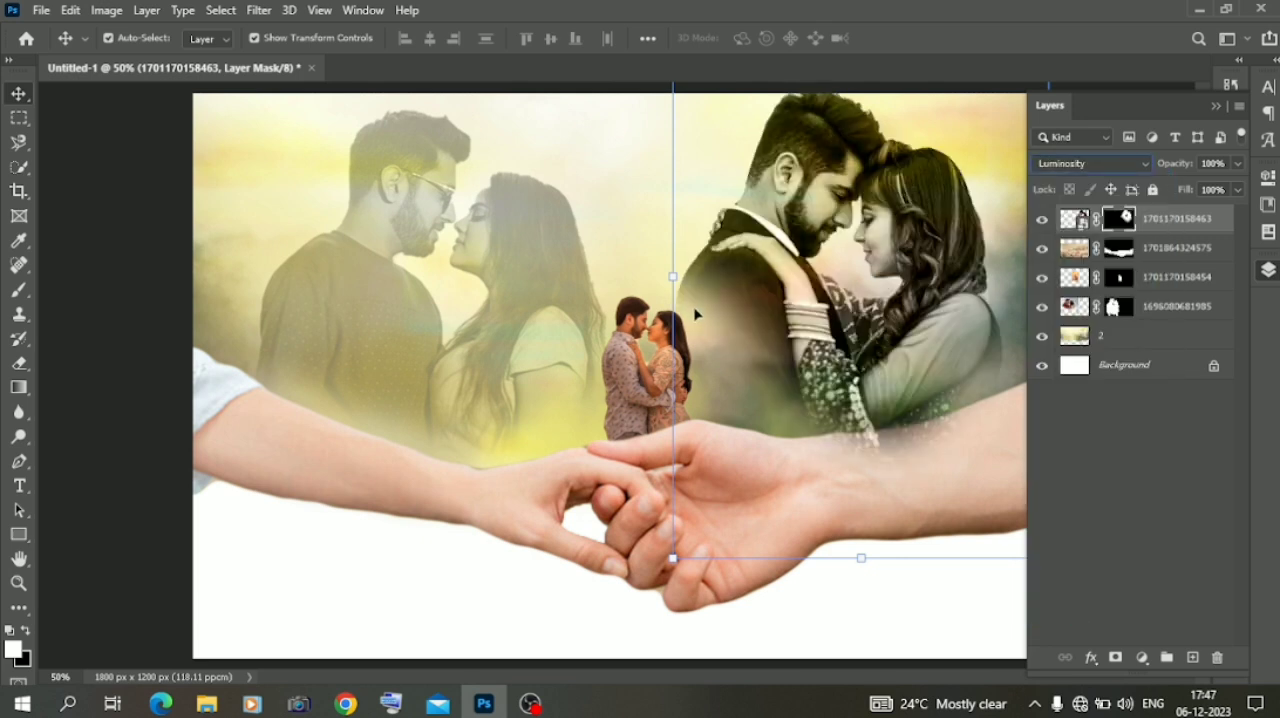
left_click_drag(674, 279, 727, 291)
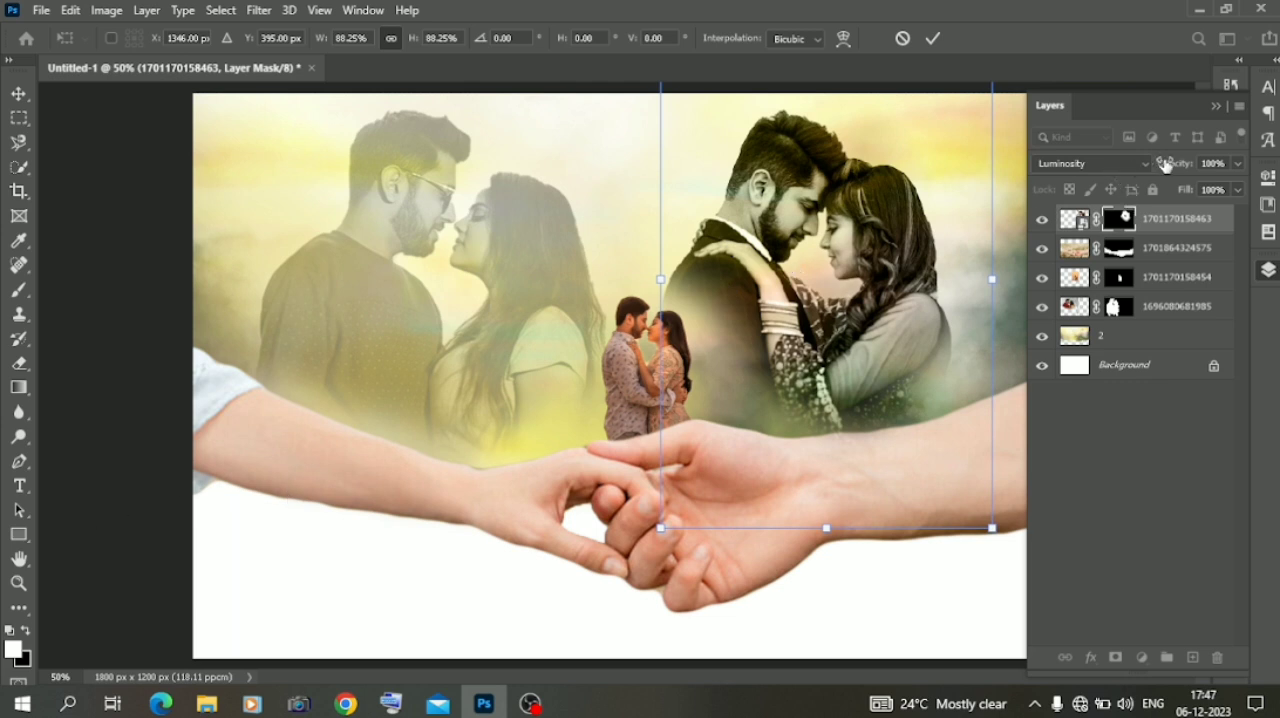
left_click_drag(1152, 163, 1140, 168)
key("Return")
Place the palm-tree background PicsArt_08-23-10.18.48 from the material\background folder on Local Disk (D:) into the composite
left_click(206, 703)
left_click(85, 396)
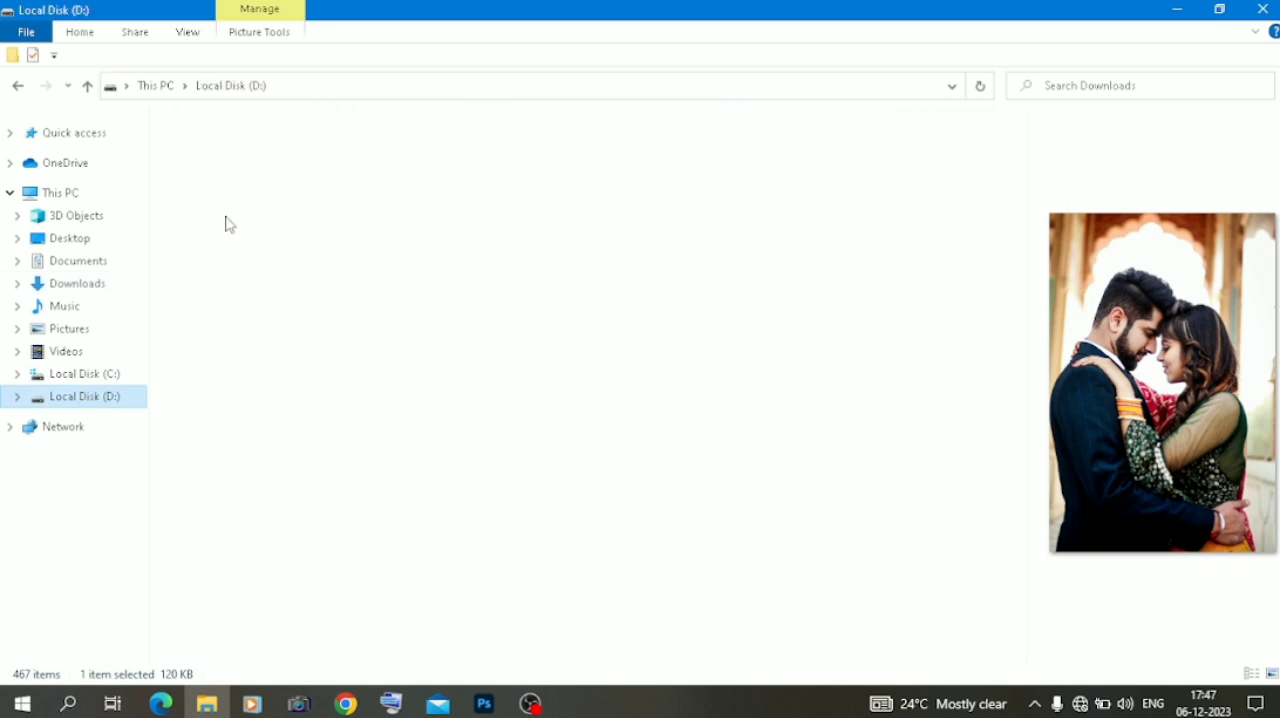
double_click(300, 160)
double_click(300, 160)
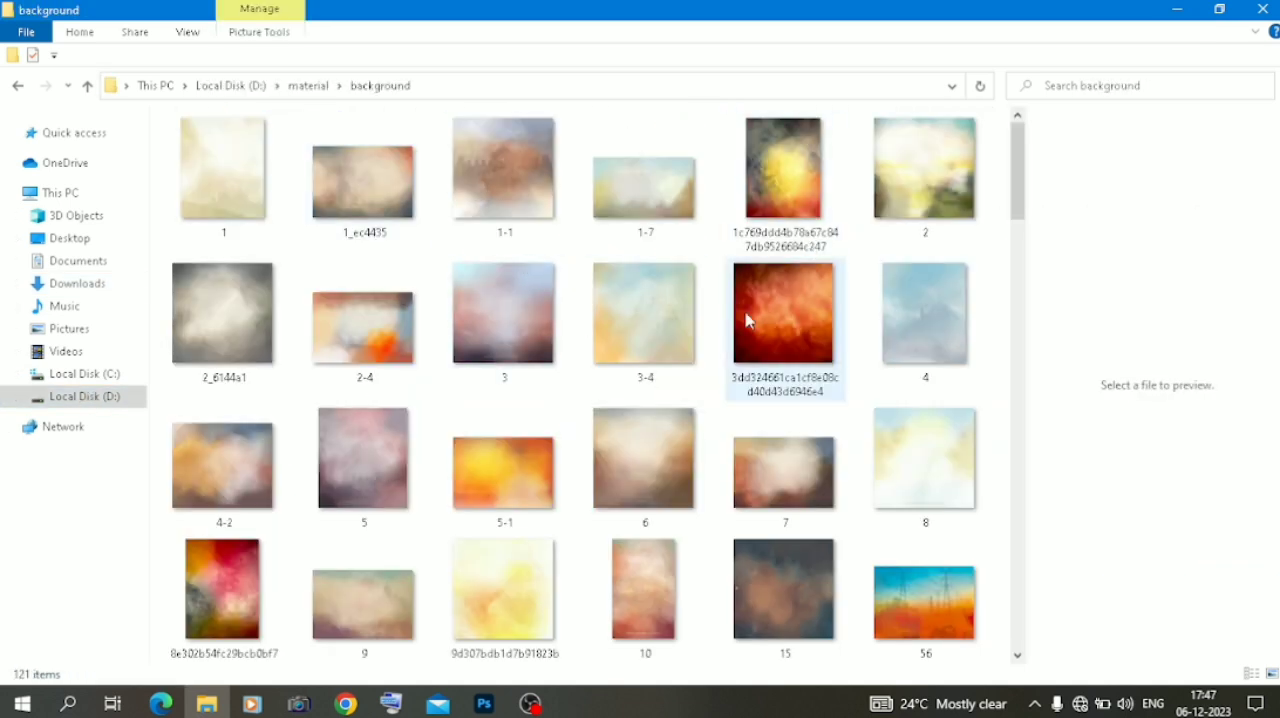
scroll(746, 319, "down", 3)
scroll(746, 319, "down", 3)
scroll(746, 319, "up", 3)
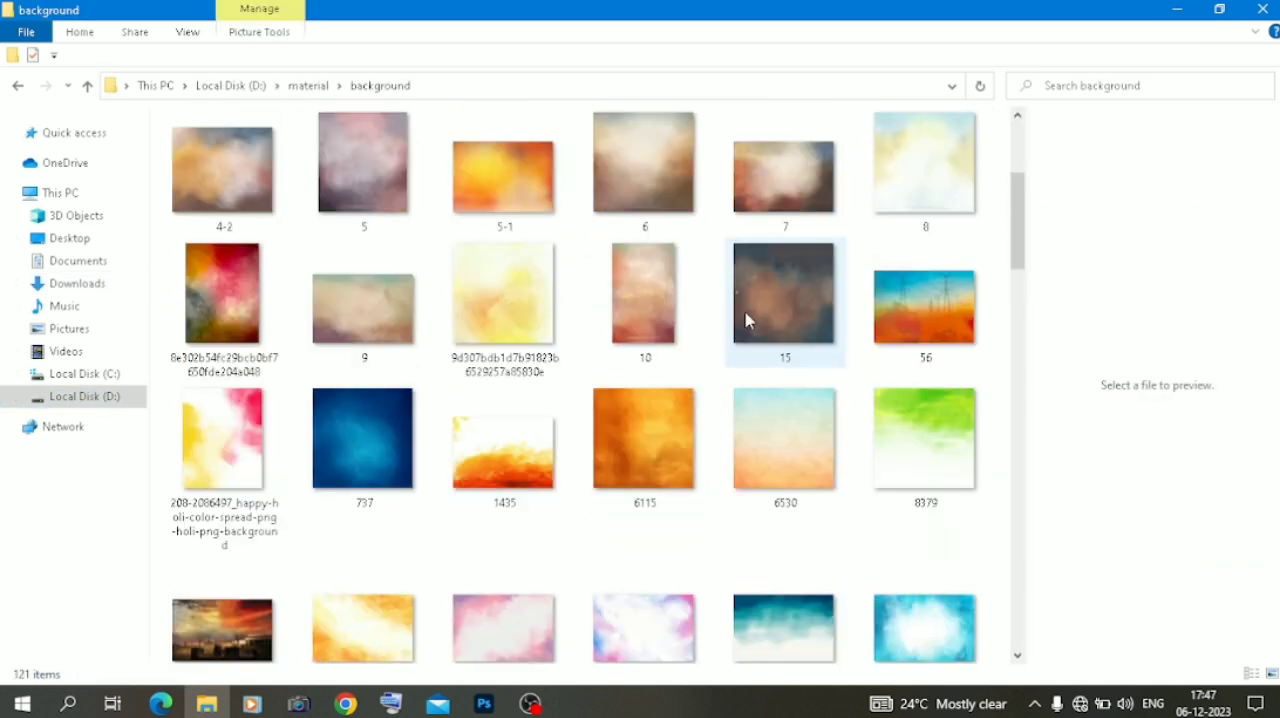
scroll(746, 319, "down", 9)
scroll(746, 319, "down", 5)
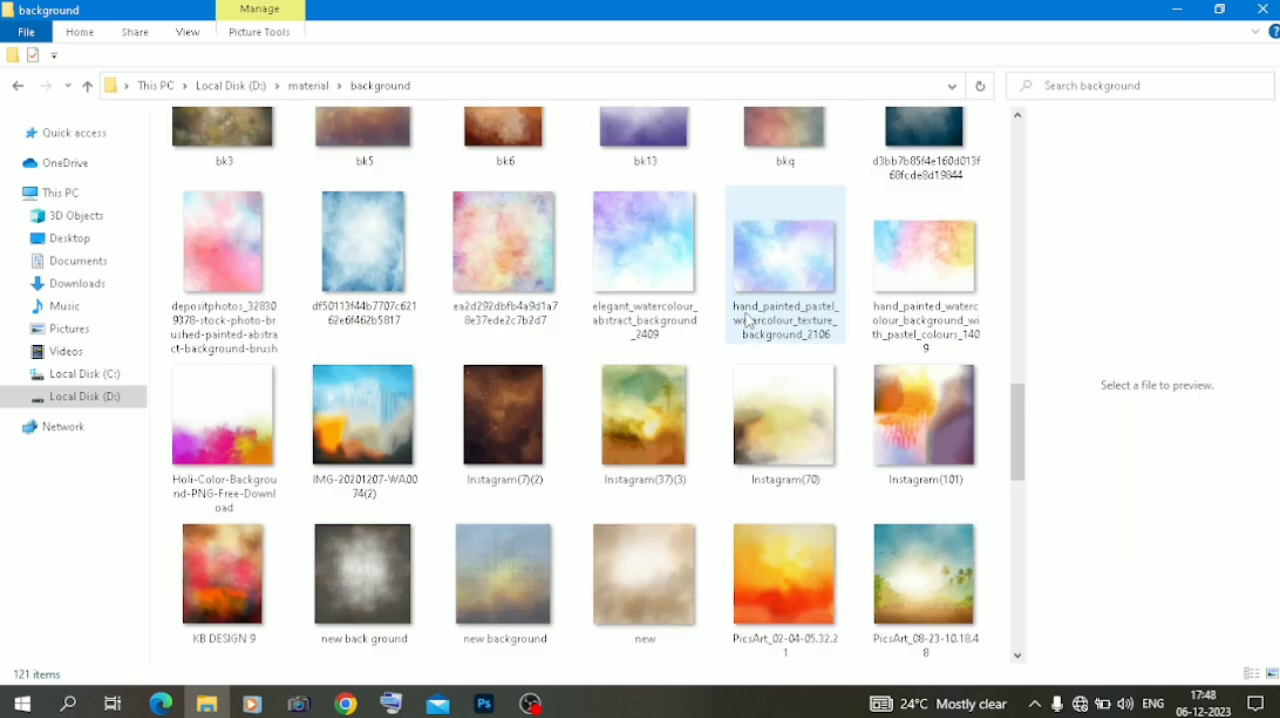
scroll(600, 571, "down", 4)
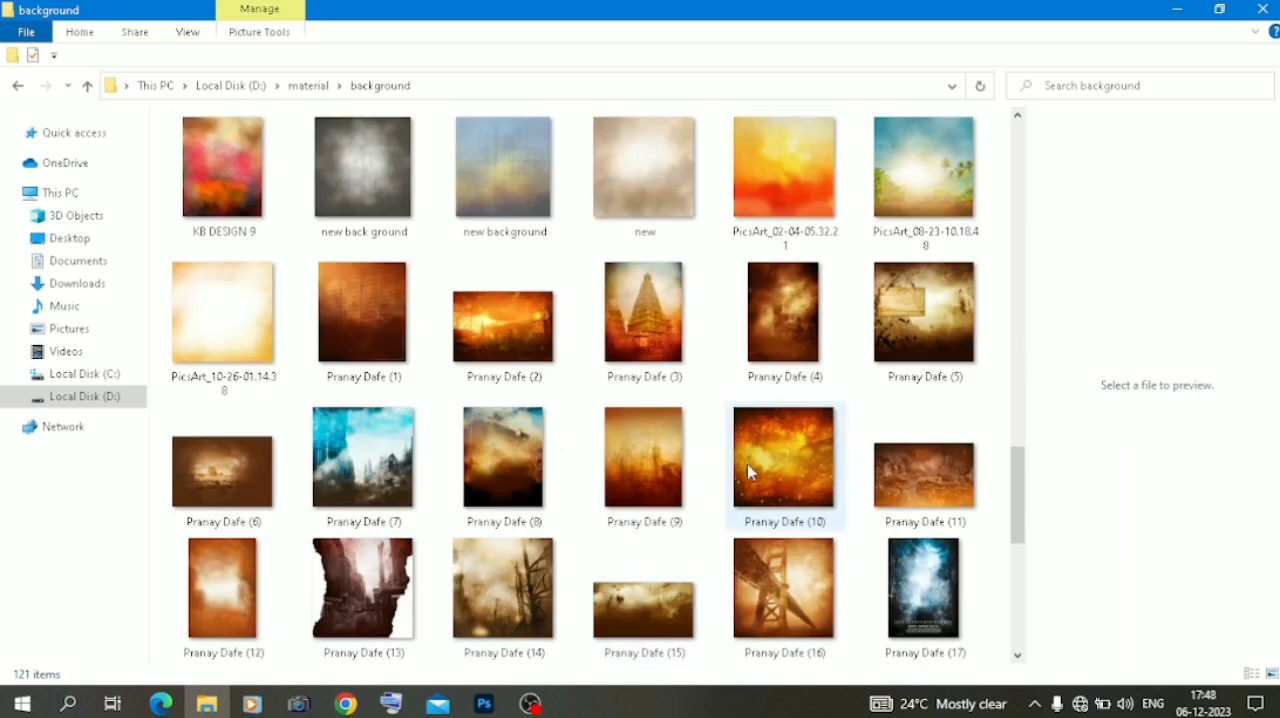
scroll(655, 445, "down", 1)
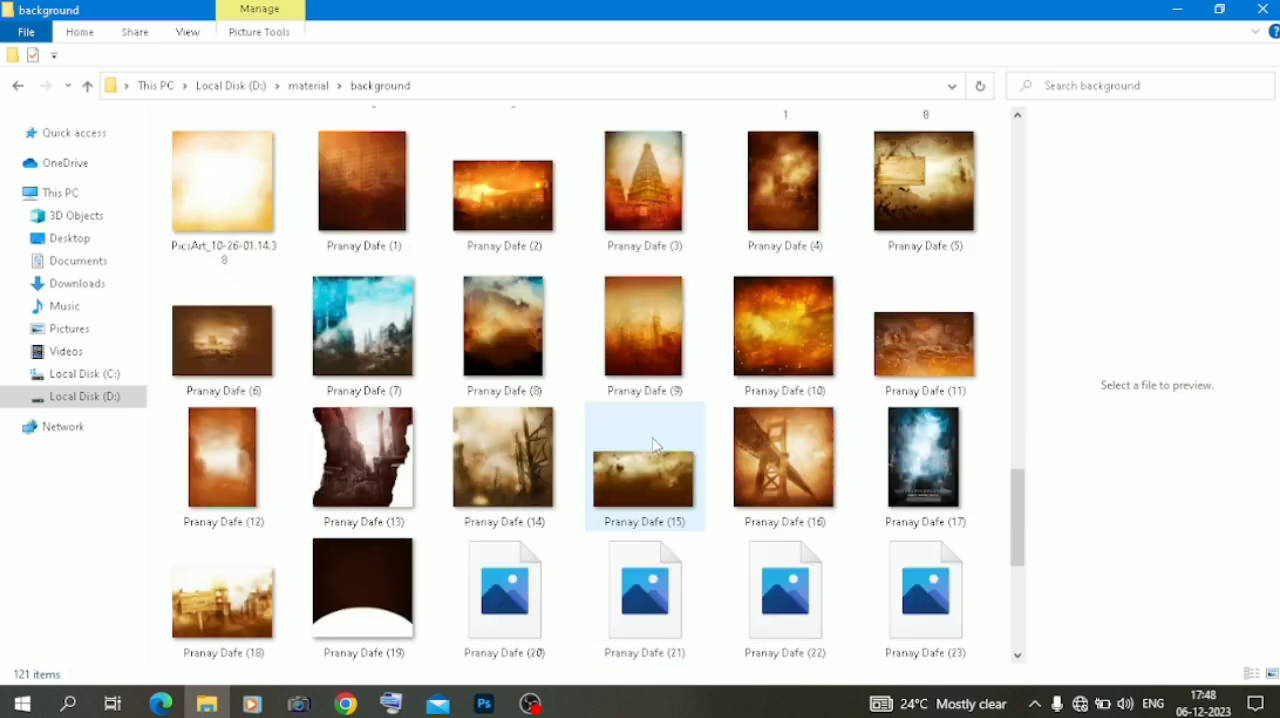
scroll(655, 445, "up", 2)
left_click_drag(920, 320, 490, 259)
Scale the palm-tree background to 13.75% over the canvas's upper right and cover the upper left with a duplicate of it
left_click_drag(633, 509, 479, 353)
left_click_drag(738, 222, 906, 260)
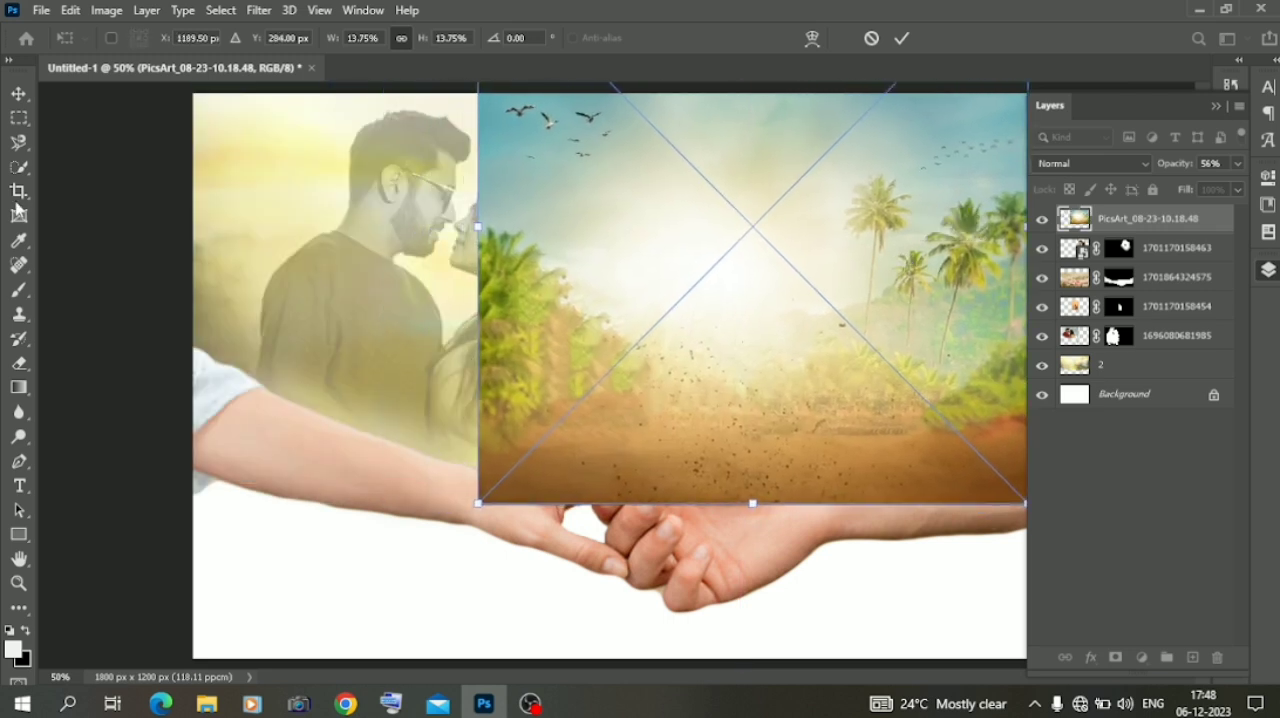
key("Return")
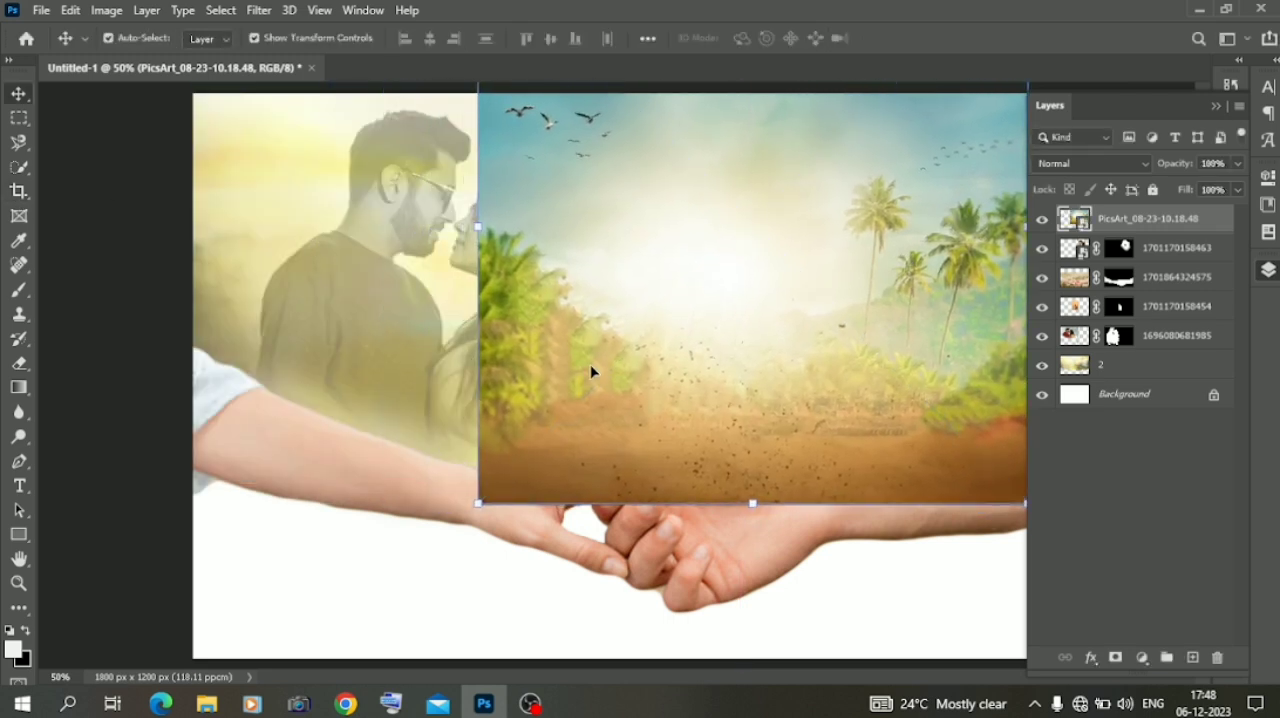
left_click_drag(1158, 222, 1193, 659)
left_click_drag(877, 403, 592, 397)
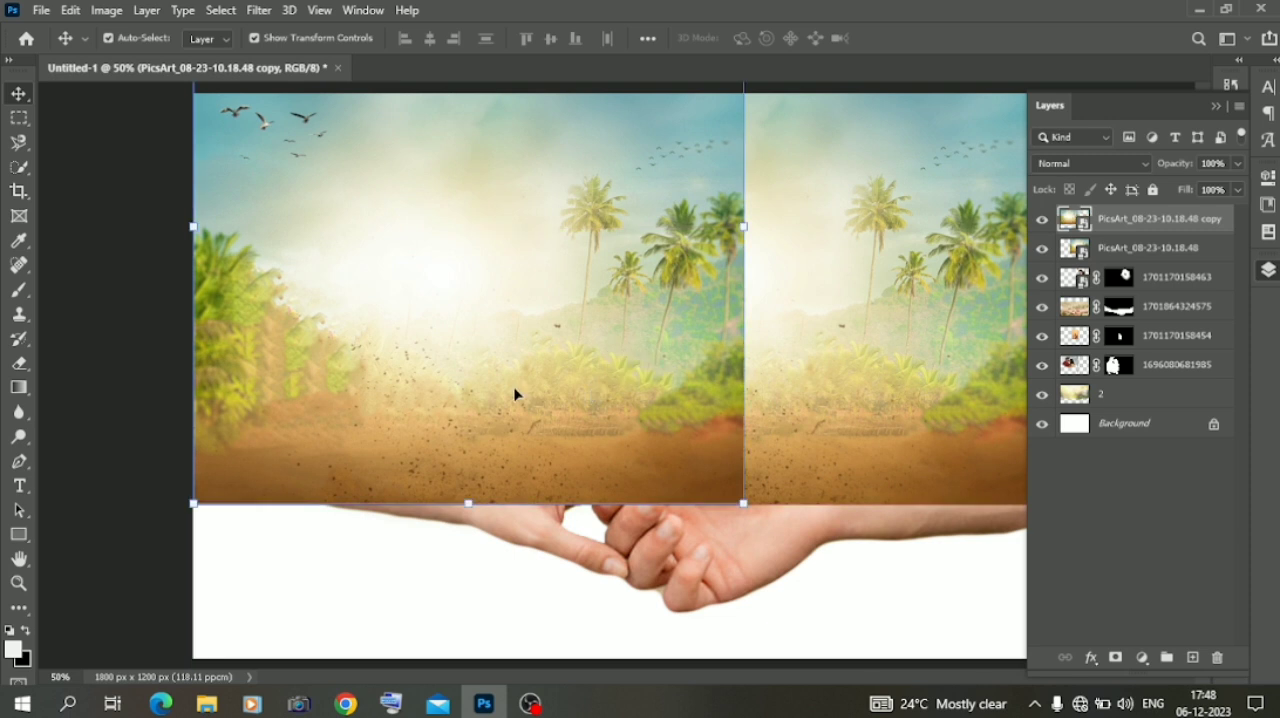
Rasterize the duplicated background and blend its right edge with a soft 464 px Eraser, undoing the last stroke
left_click(20, 363)
left_click(650, 430)
left_click(638, 286)
mouse_move(715, 412)
left_mouse_down()
mouse_move(640, 302)
mouse_move(684, 191)
mouse_move(744, 278)
mouse_move(741, 181)
mouse_move(666, 185)
mouse_move(622, 222)
mouse_move(739, 423)
mouse_move(742, 478)
mouse_move(629, 306)
mouse_move(543, 249)
mouse_move(623, 266)
left_mouse_up()
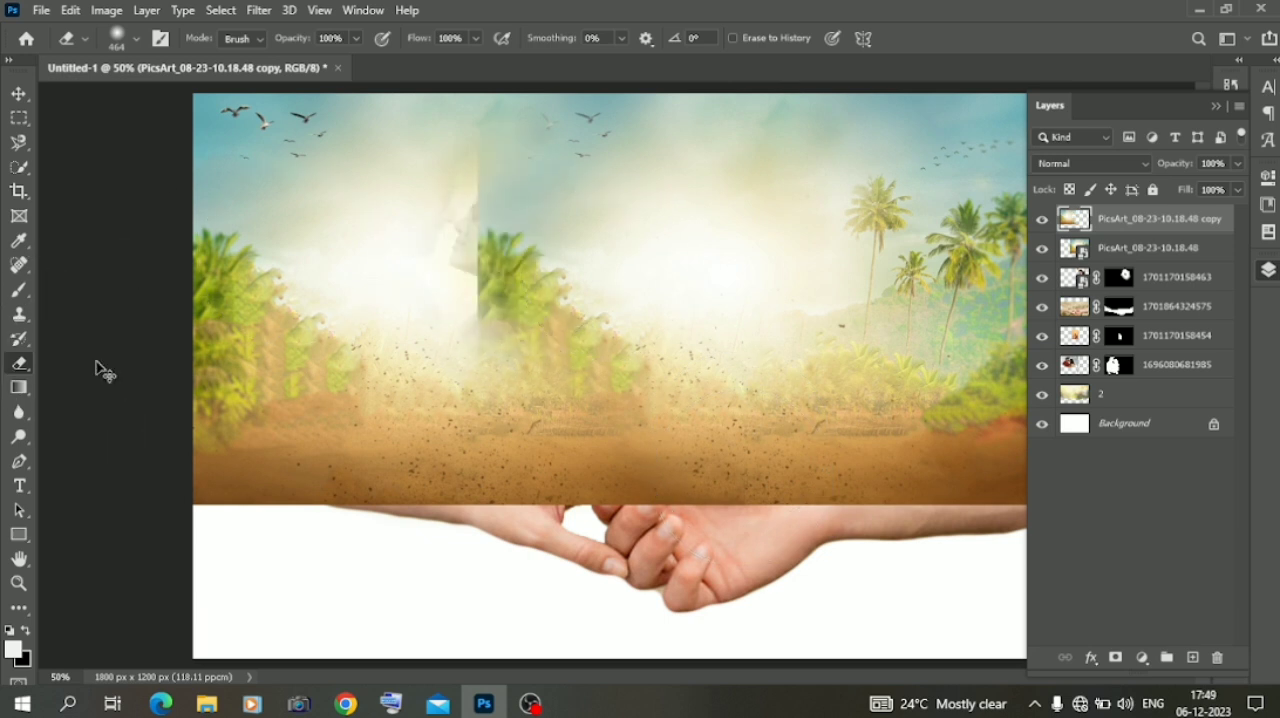
key("ctrl+z")
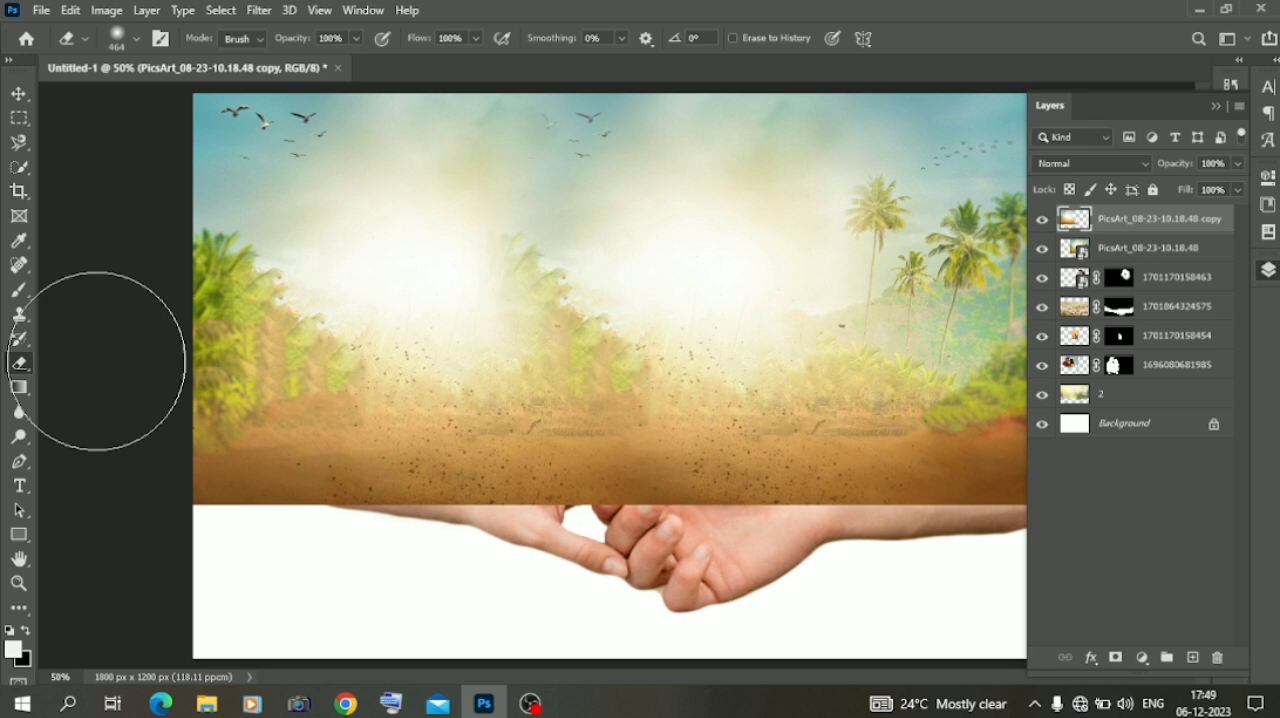
Group the two palm-tree background layers and set the group's blend mode to Multiply
left_click(19, 93)
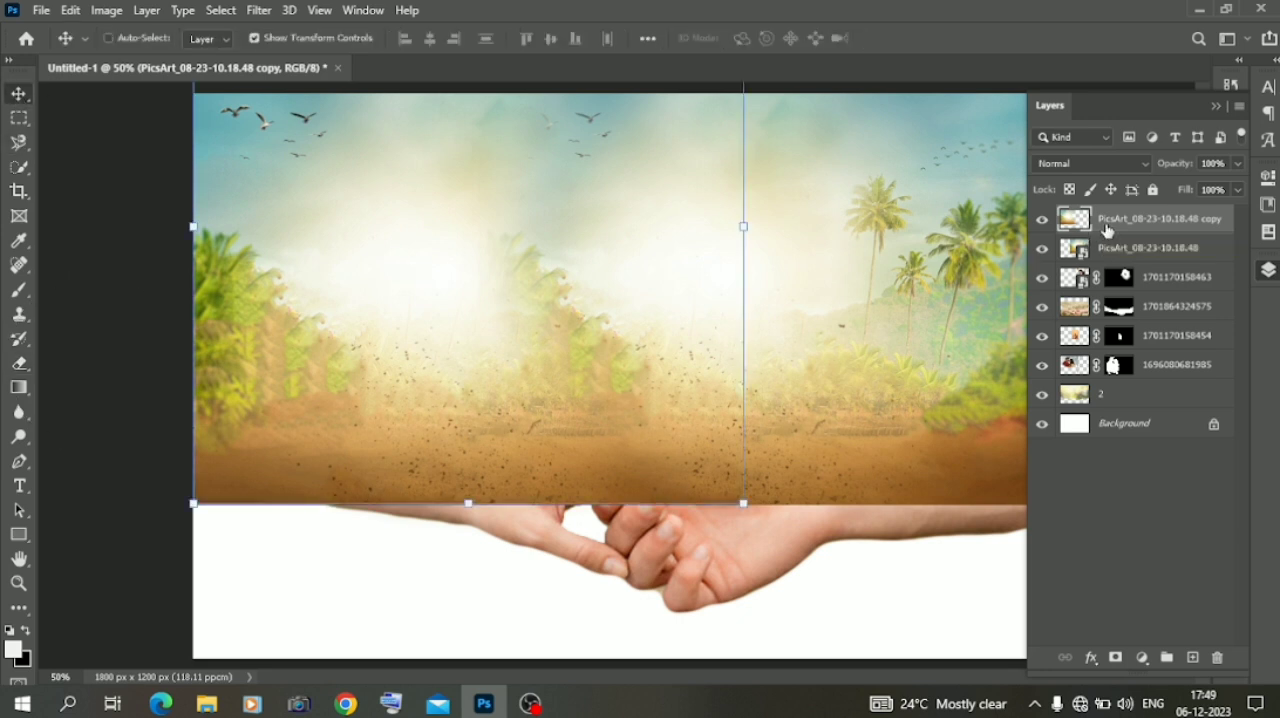
left_click(1110, 246)
left_click(1117, 222, "shift")
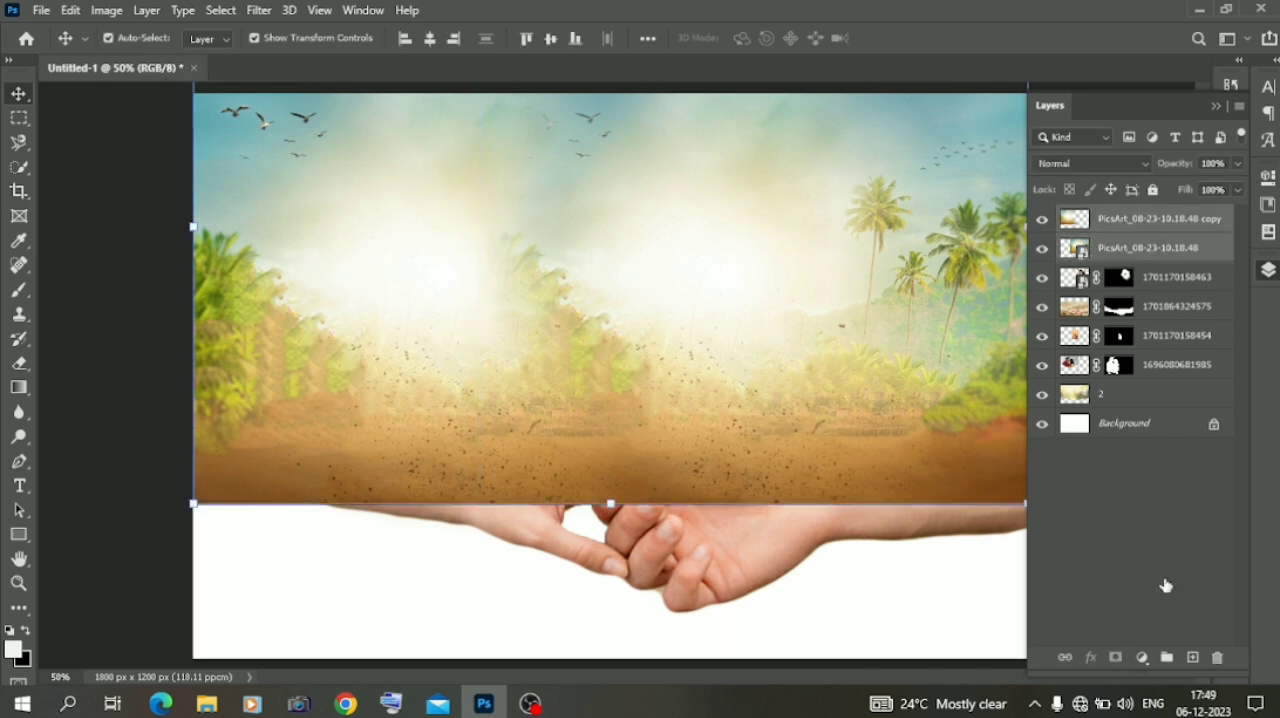
left_click(1165, 657)
left_click(1090, 163)
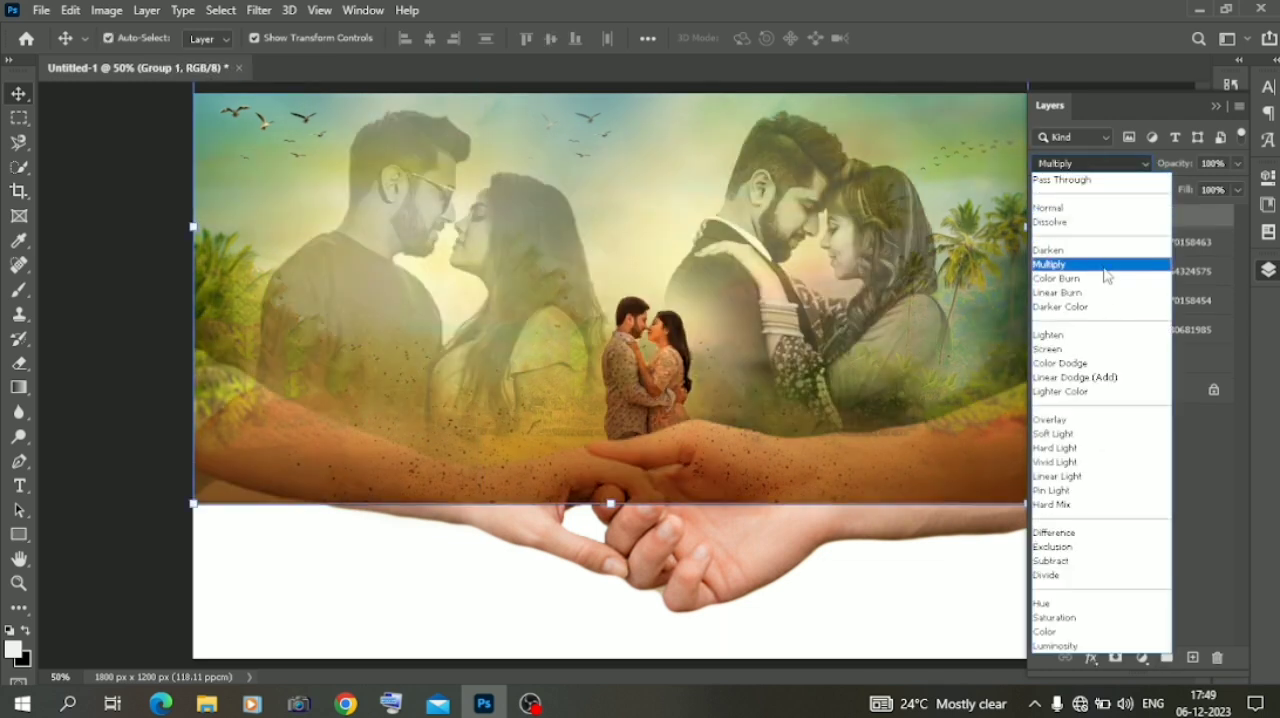
left_click(1104, 268)
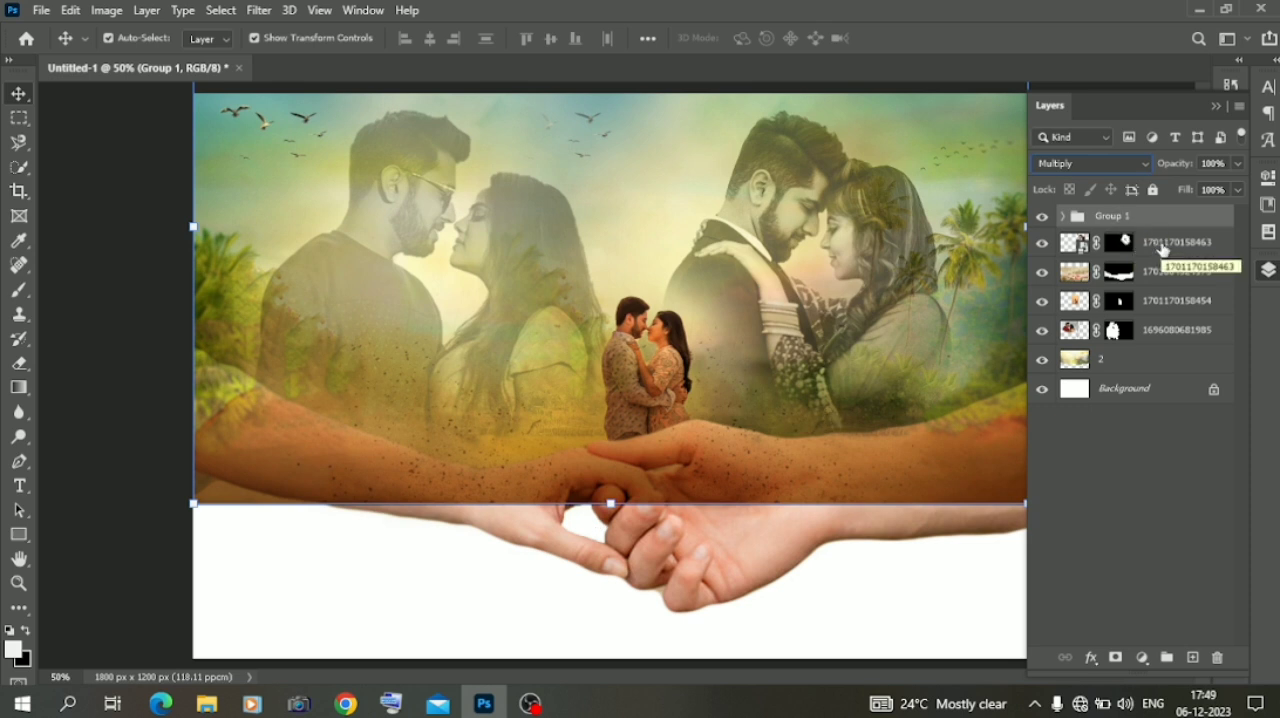
left_click_drag(1156, 272, 1157, 277)
left_click_drag(1151, 218, 1143, 272)
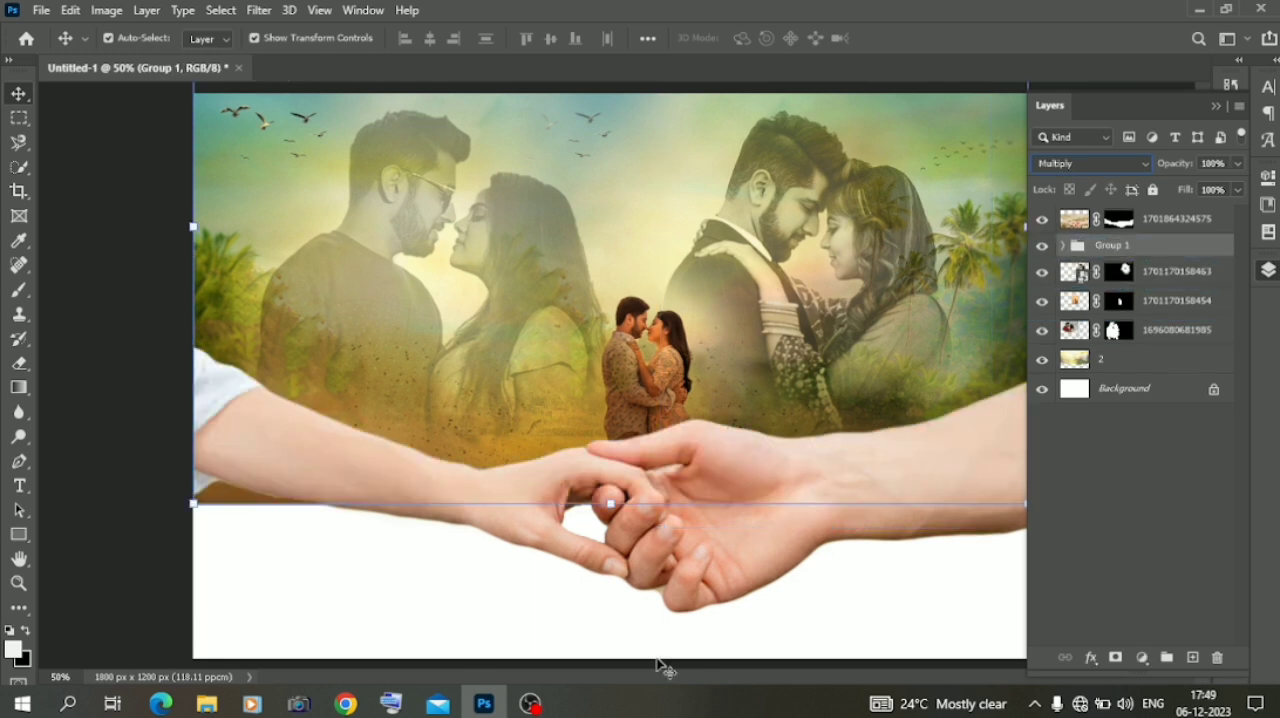
left_click(560, 667)
key("ctrl+minus")
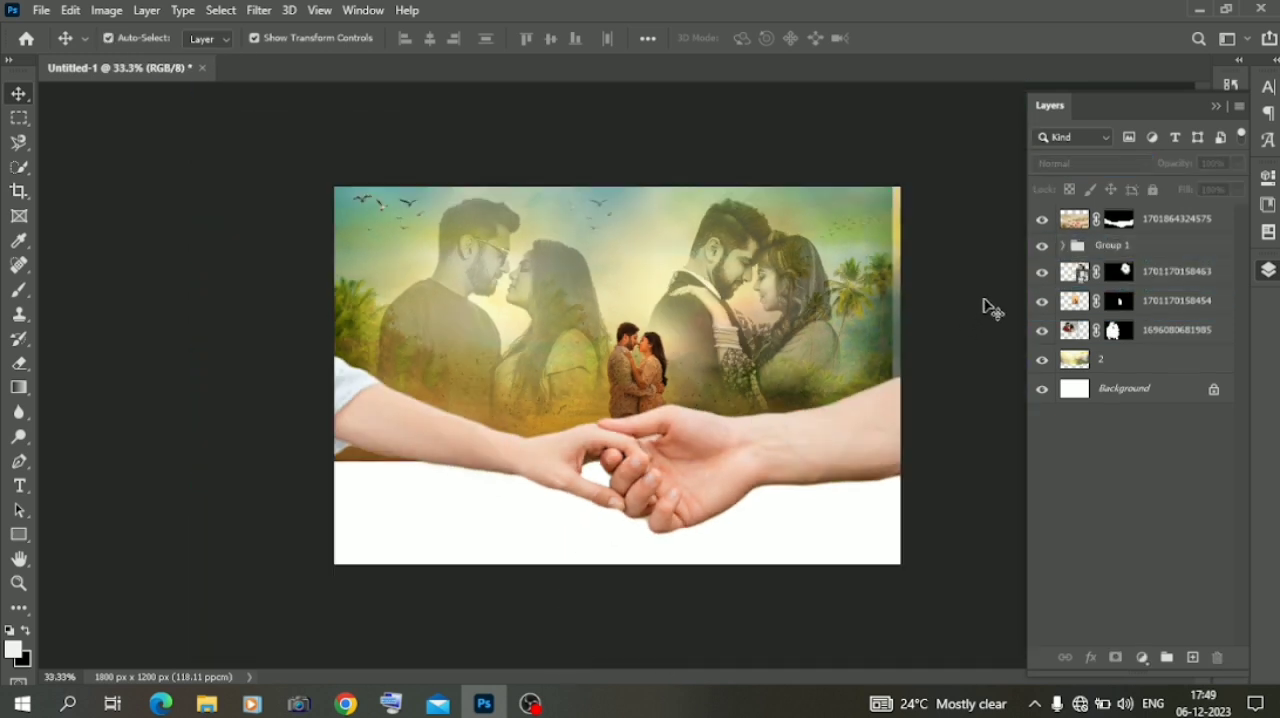
Erase the background strip below the left arm from the duplicated palm-tree layer inside Group 1
left_click(1140, 330)
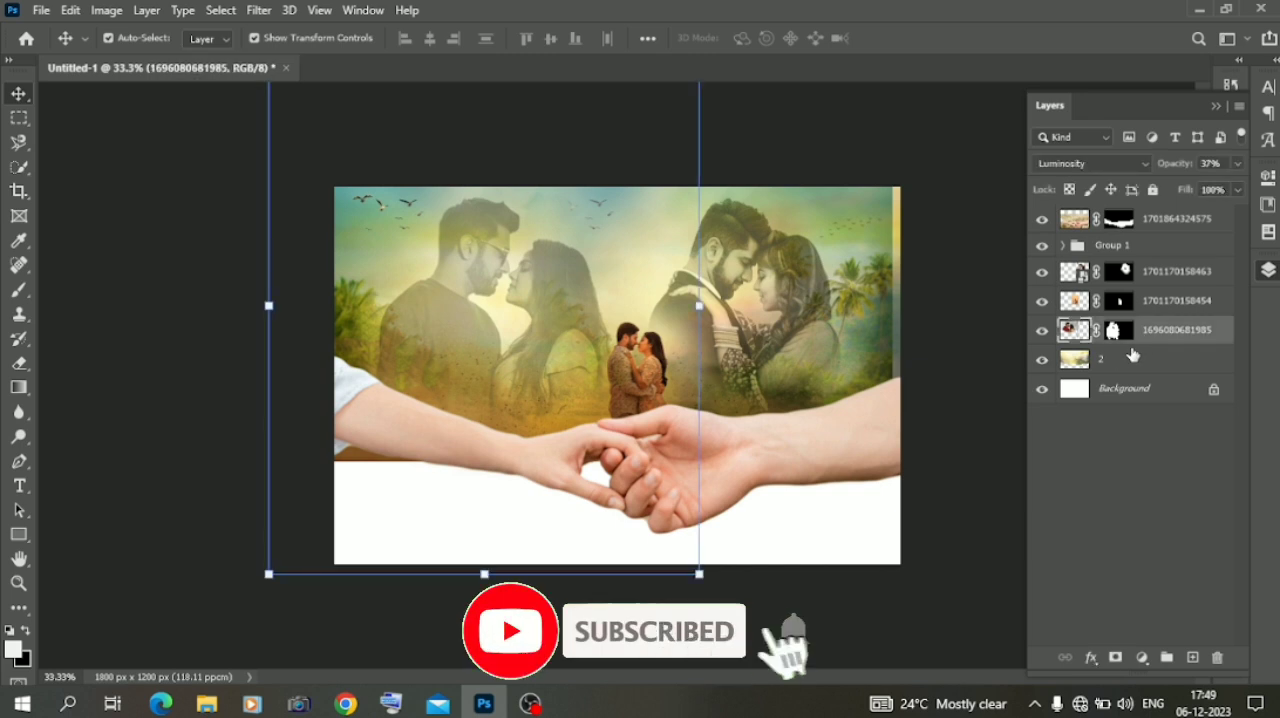
left_click(1158, 274)
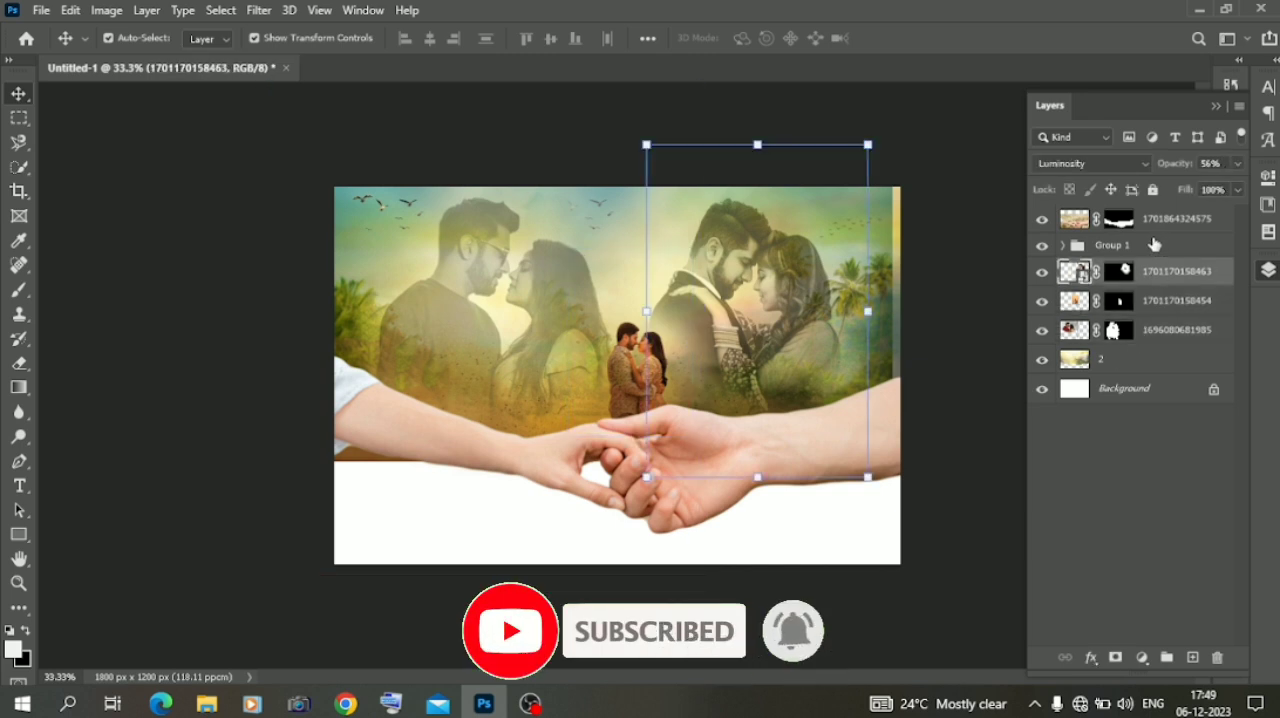
left_click(1165, 219)
left_click(1064, 246)
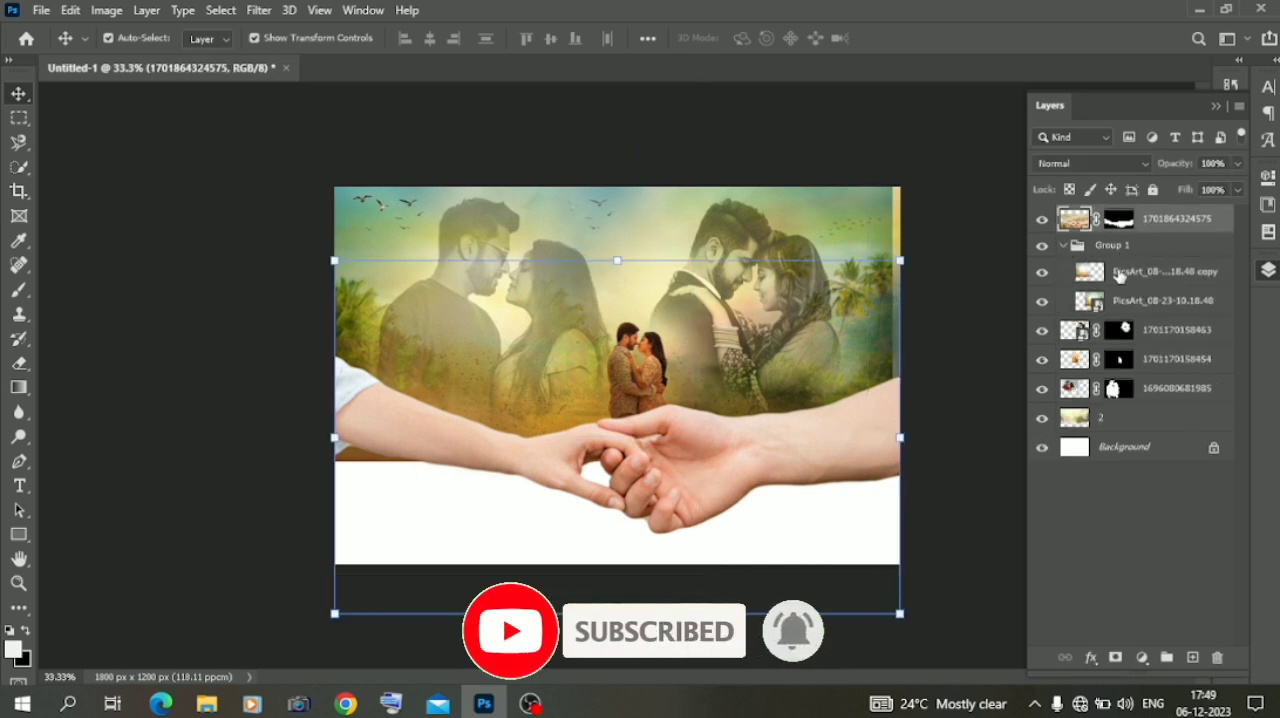
left_click(1165, 271)
key("e")
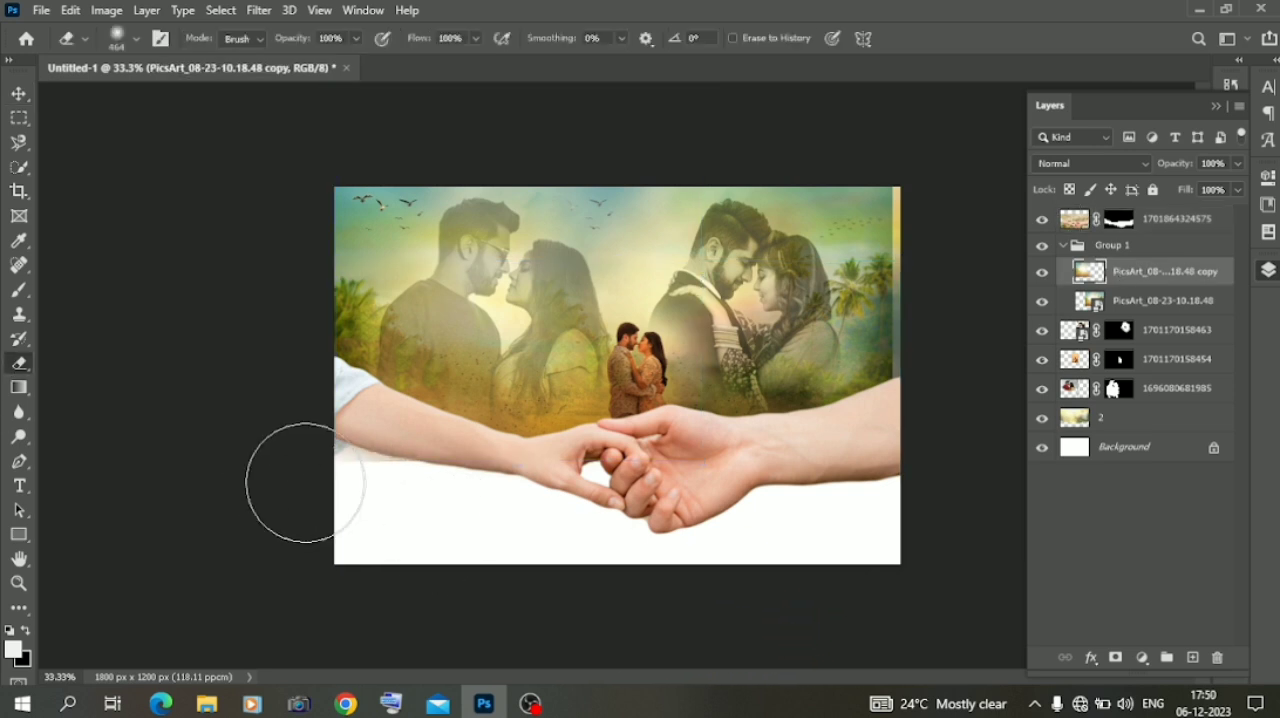
left_click(1143, 303)
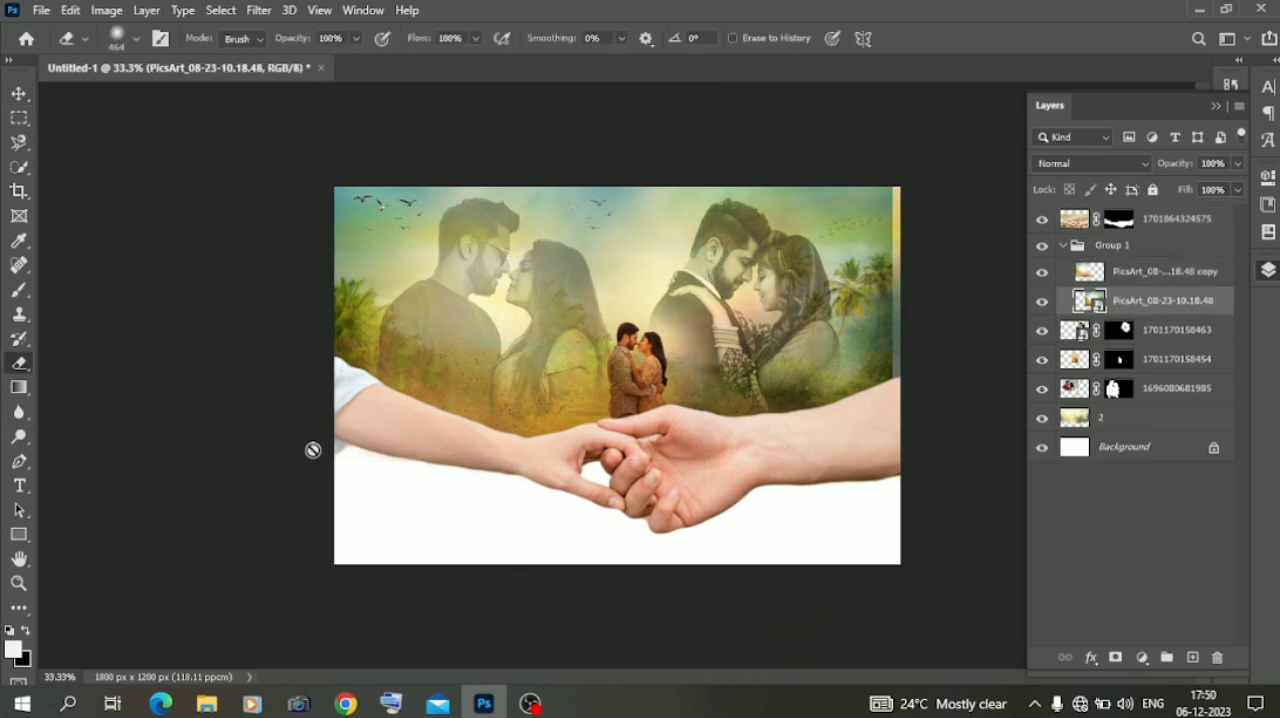
left_click(20, 97)
left_click_drag(1127, 363, 1170, 240)
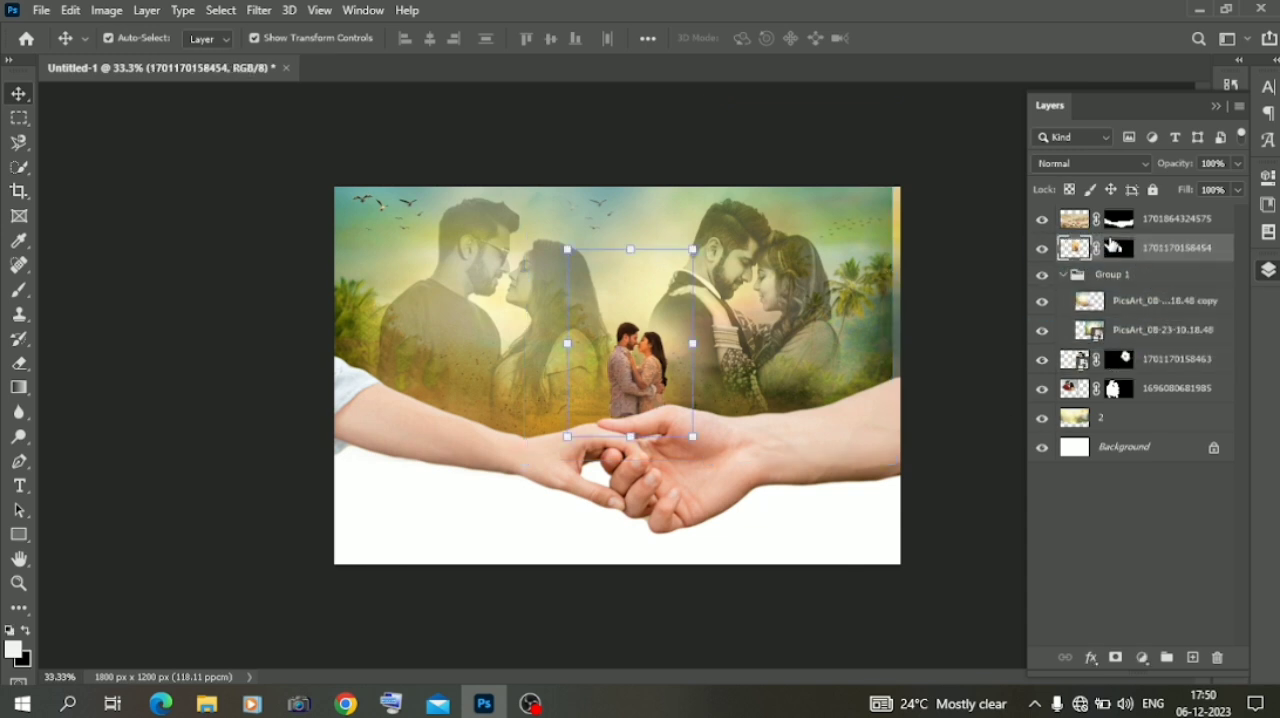
Raise the small couple layer's brightness to 32 with the Brightness/Contrast adjustment
left_click(106, 10)
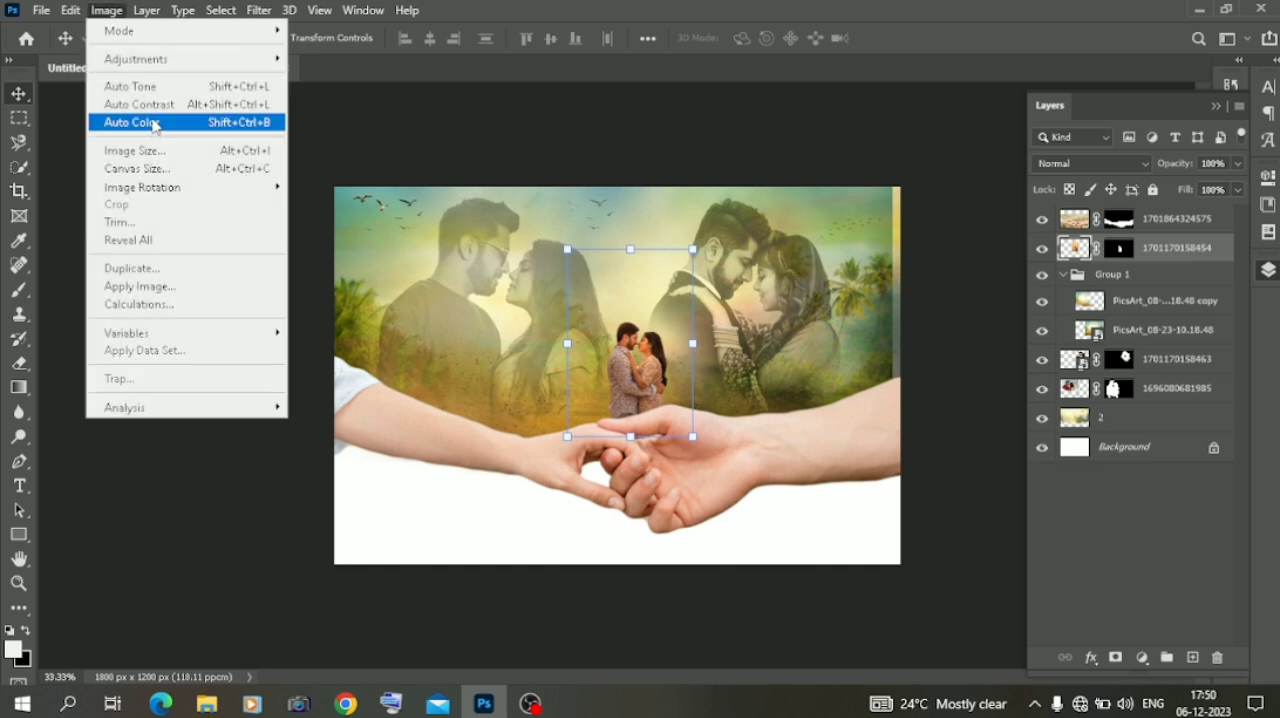
mouse_move(168, 64)
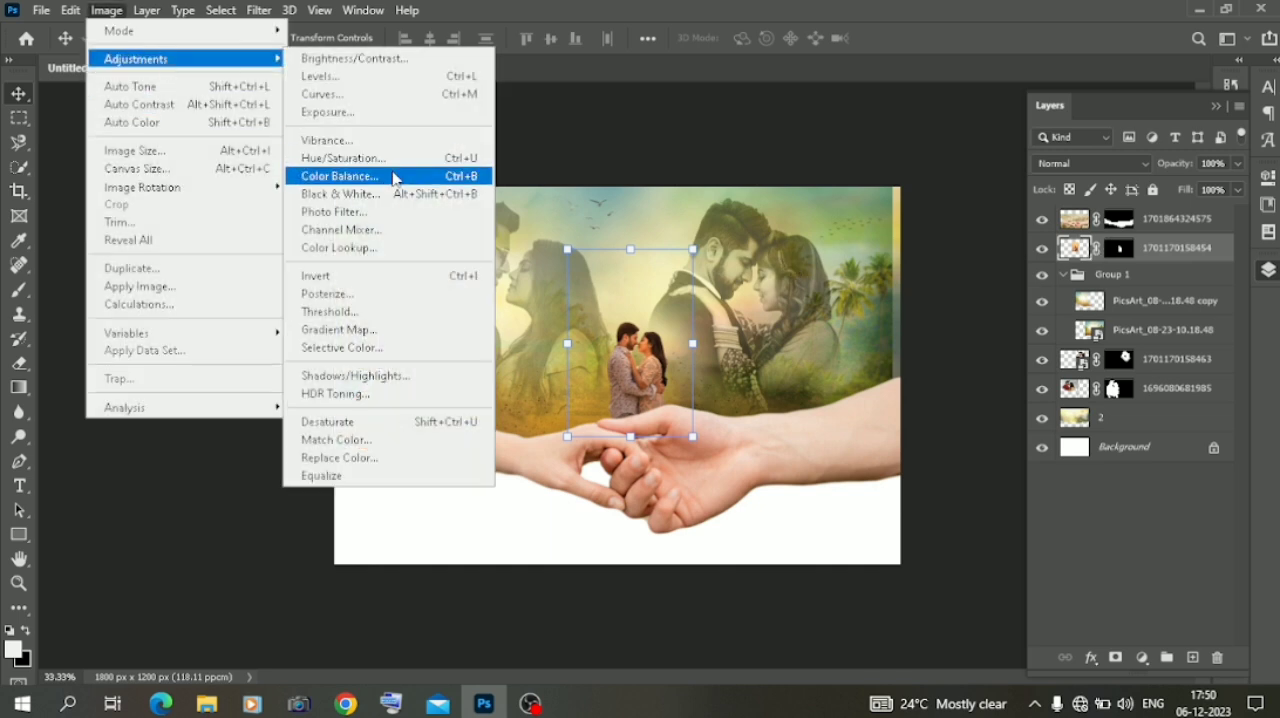
left_click(355, 58)
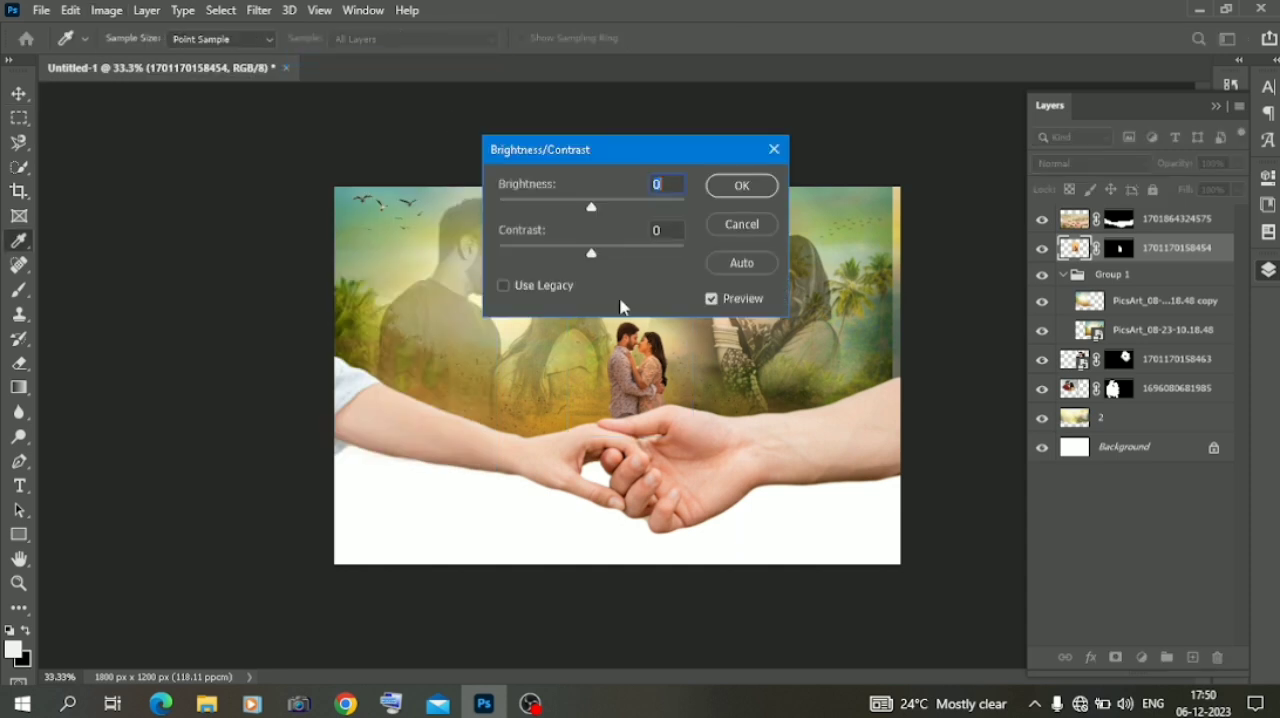
left_click(606, 200)
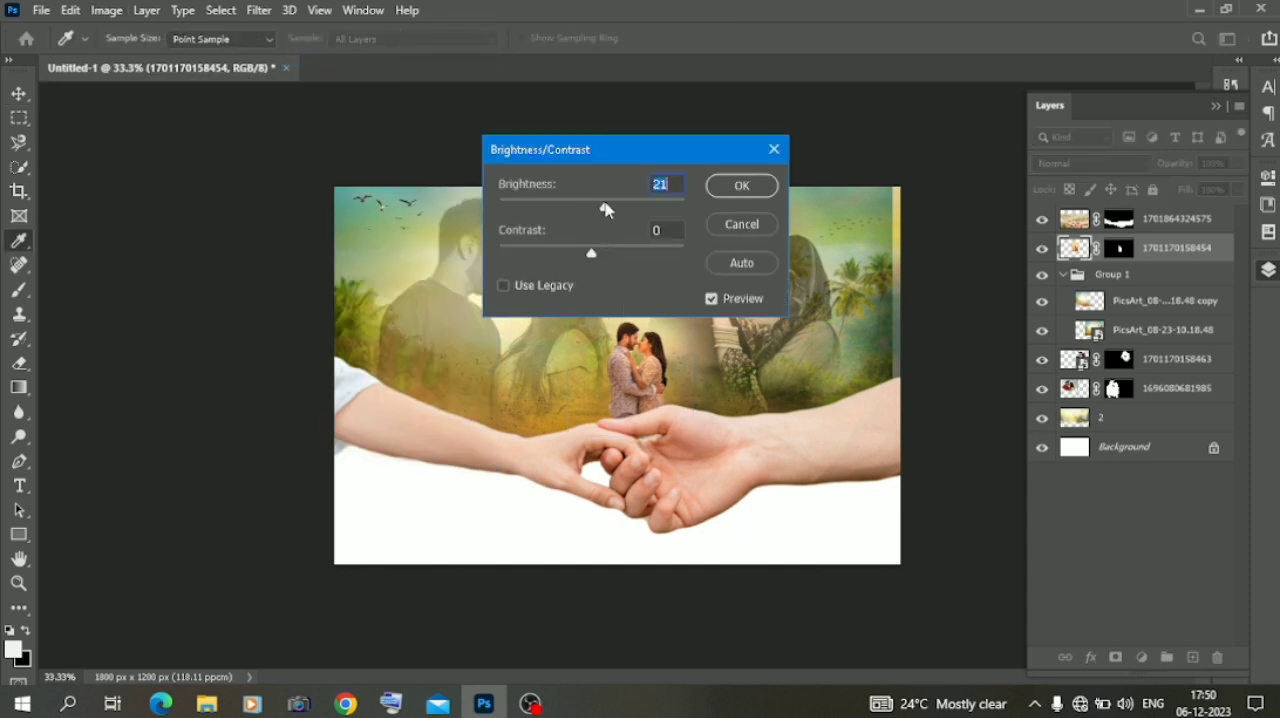
left_click(737, 191)
left_click(200, 479)
key("ctrl+plus")
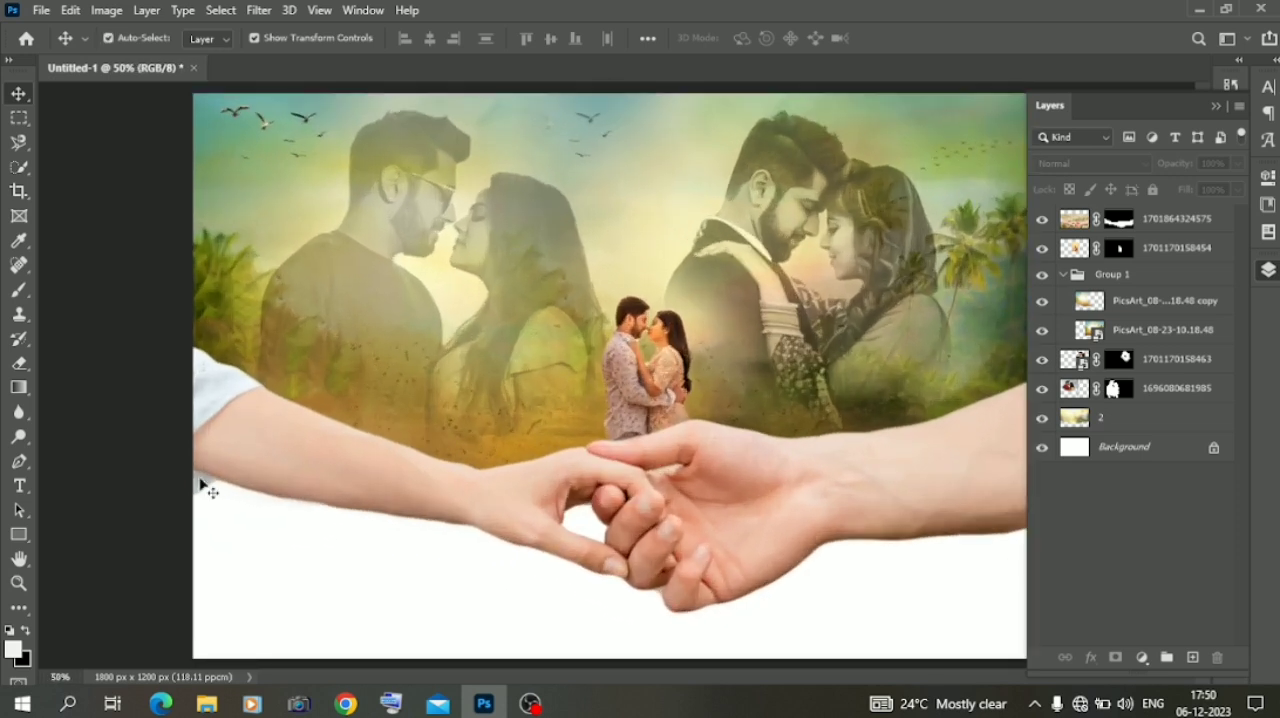
key("ctrl+minus")
Place the orange glow image D Graphics from File Explorer's material\Lence folder over the small couple, scaled to about 77%
left_click(208, 704)
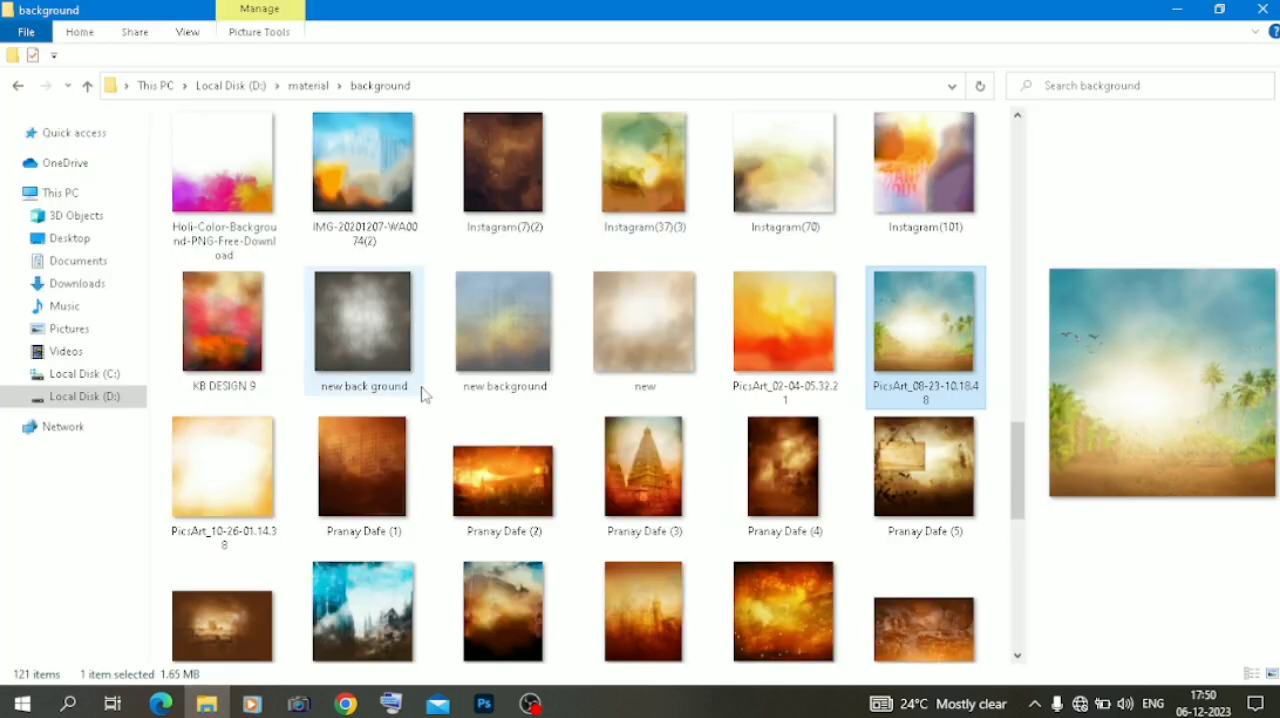
scroll(423, 391, "down", 5)
left_click(18, 86)
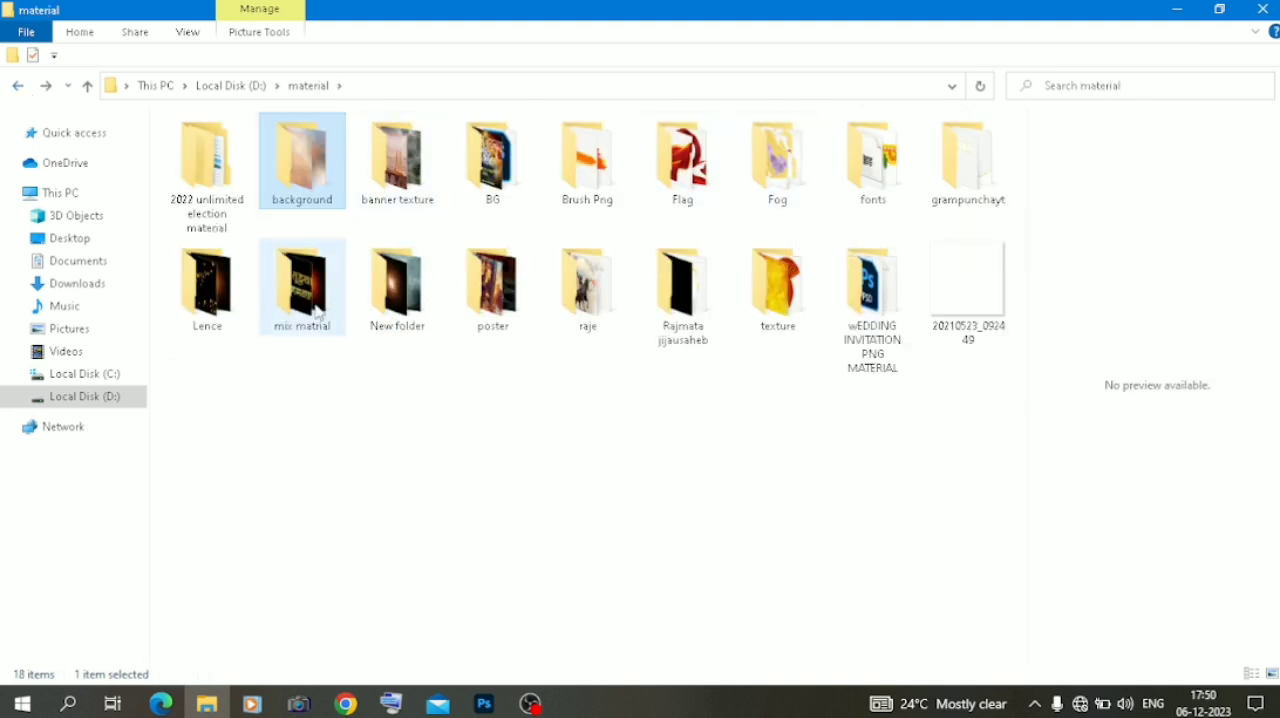
double_click(207, 290)
left_click_drag(249, 182, 608, 466)
left_click_drag(760, 376, 694, 364)
left_click_drag(600, 366, 641, 347)
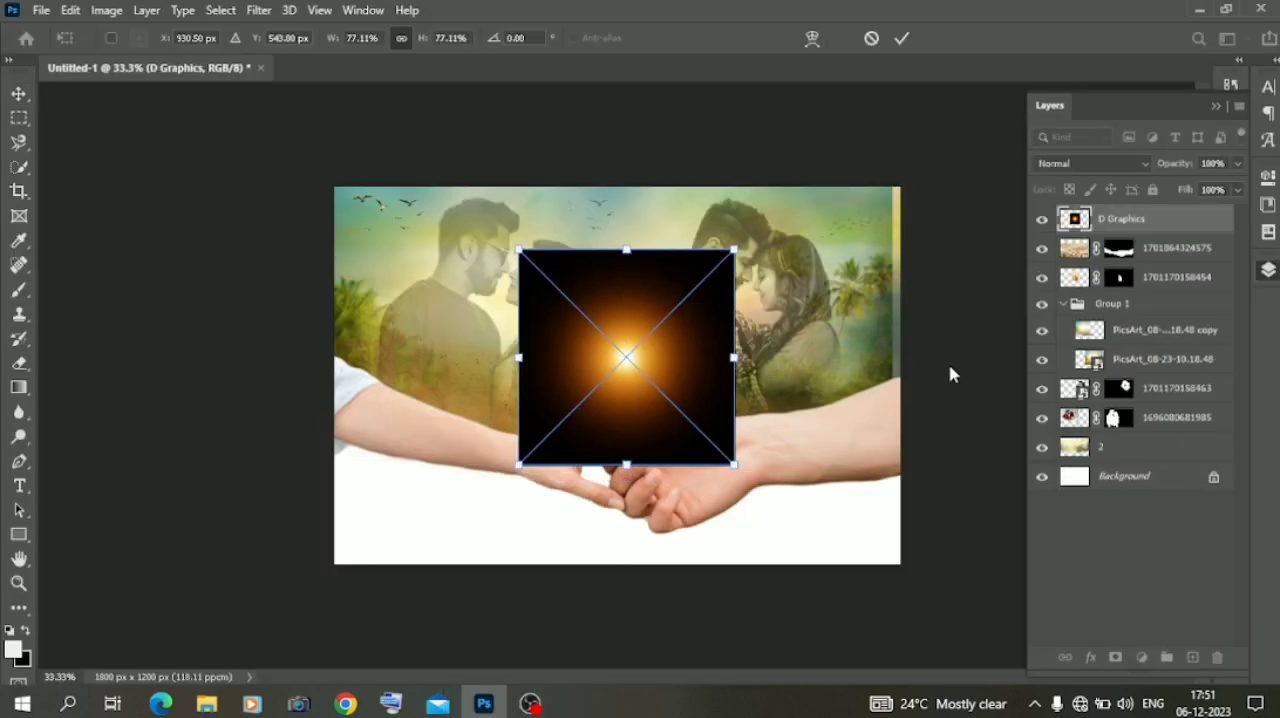
Set the D Graphics glow to Screen, place its layer directly above Group 1 and shift it slightly up behind the small couple
left_click_drag(1107, 226, 1108, 330)
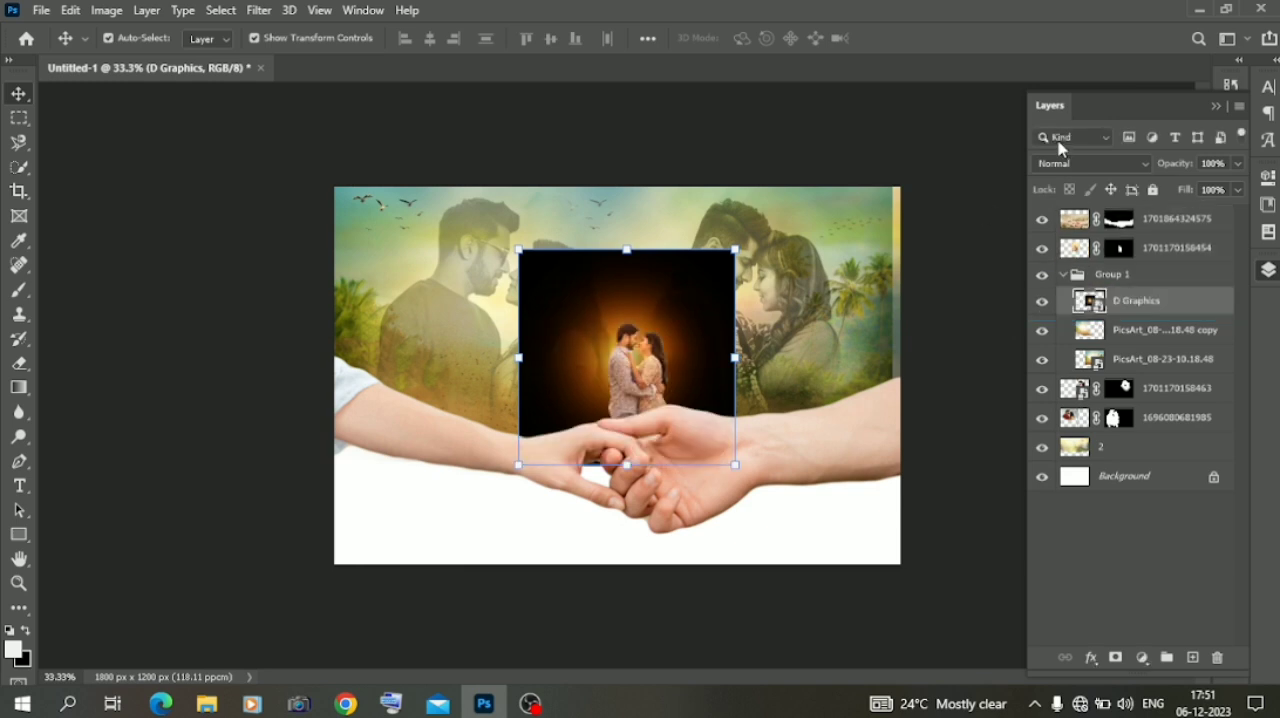
left_click(1093, 165)
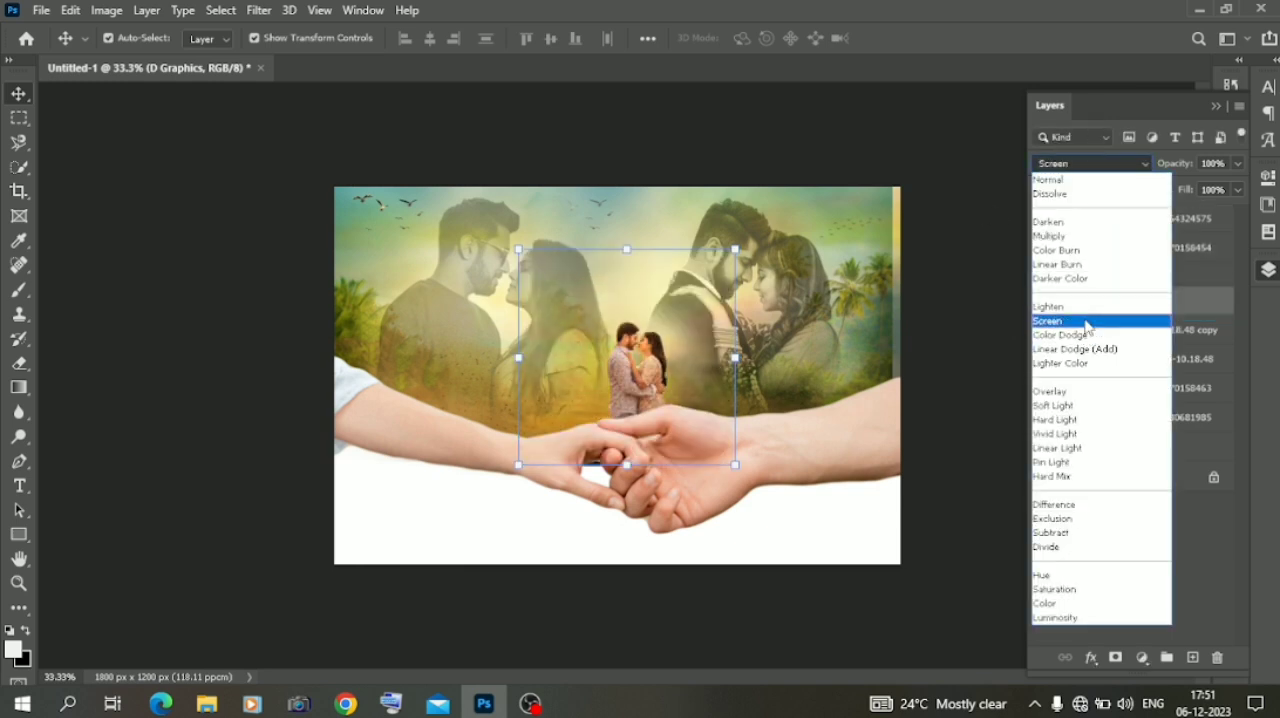
left_click(1120, 316)
left_click_drag(1137, 309, 1144, 276)
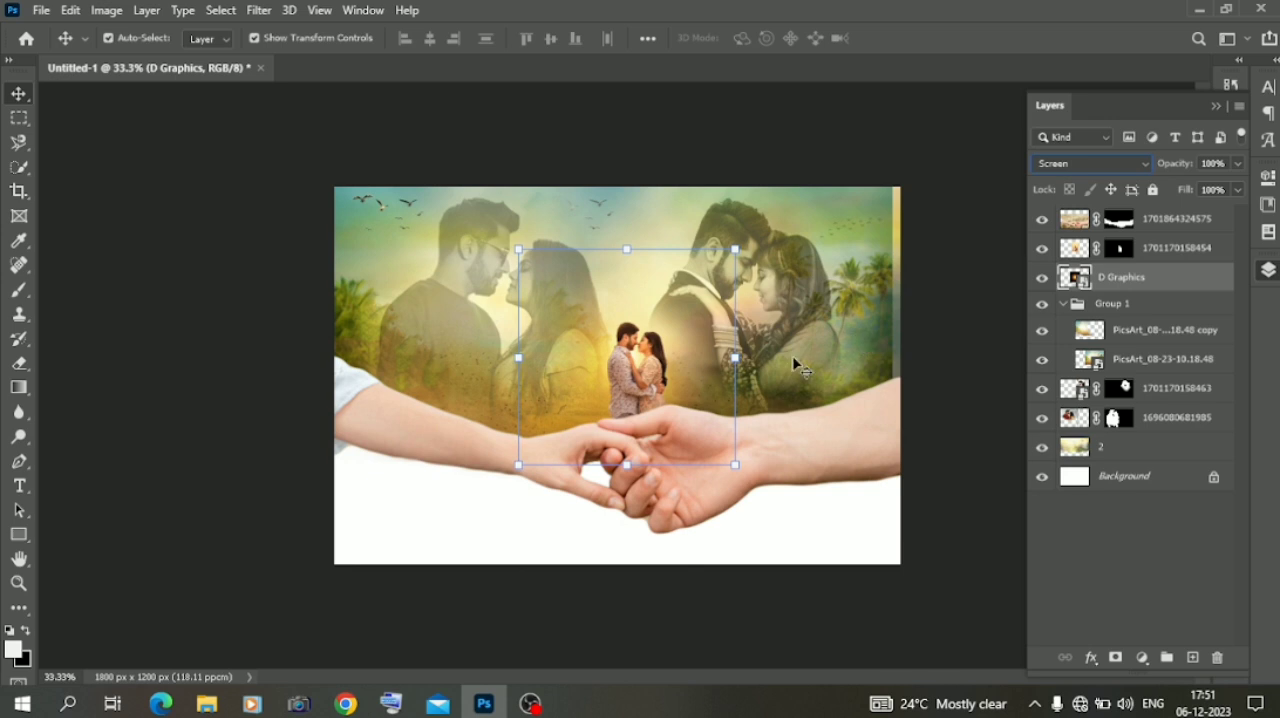
left_click_drag(706, 364, 706, 348)
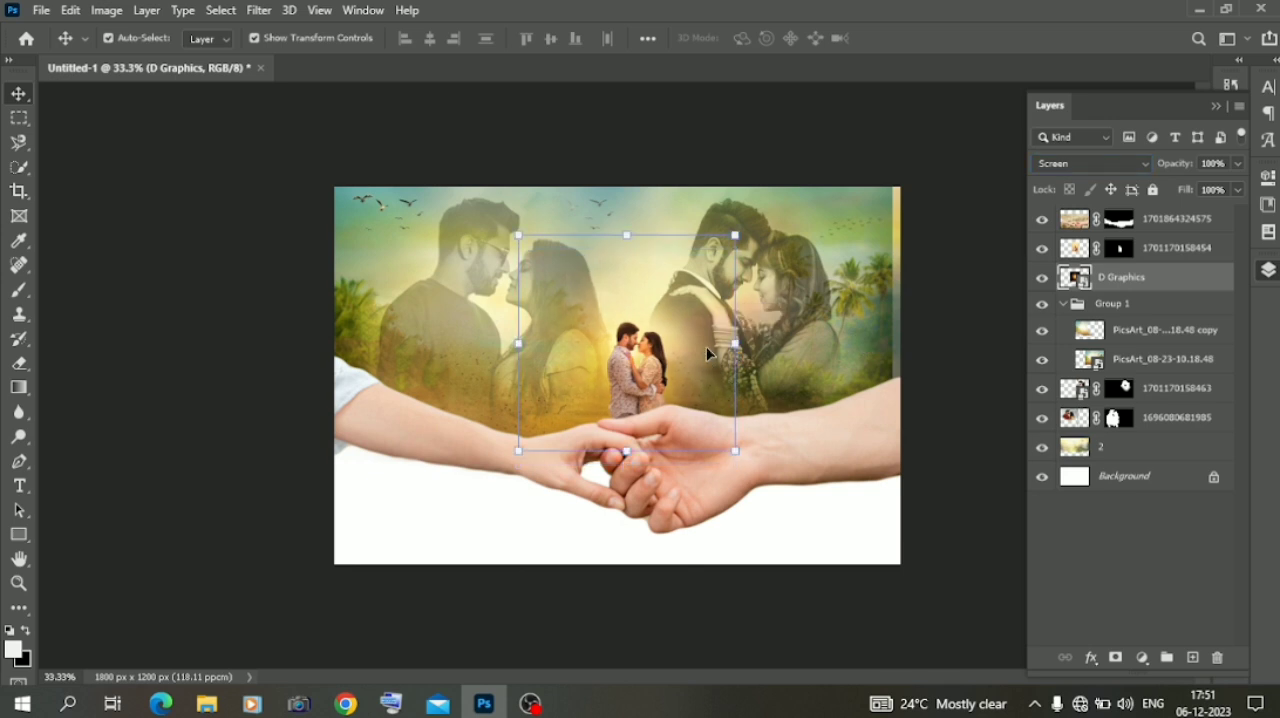
left_click(126, 367)
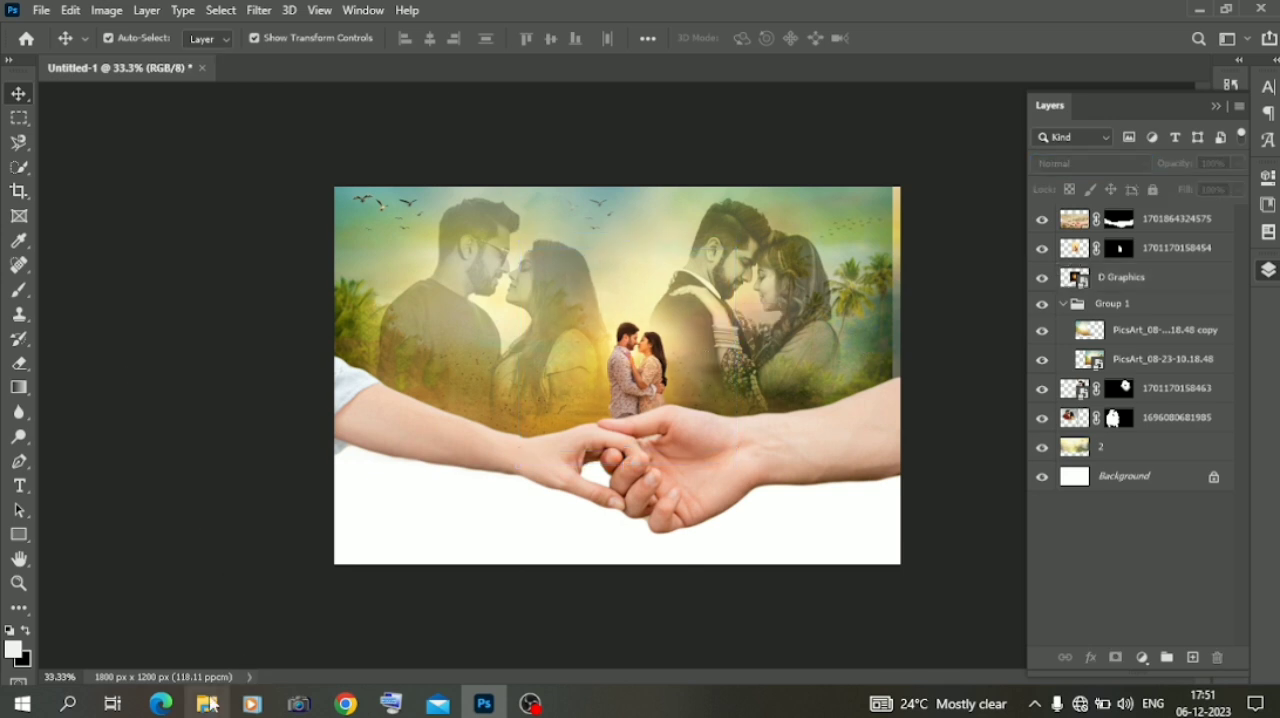
Place the black-and-white treeline image Untitled-1yt from the Downloads folder and enlarge it to about 167% across the canvas
left_click(207, 704)
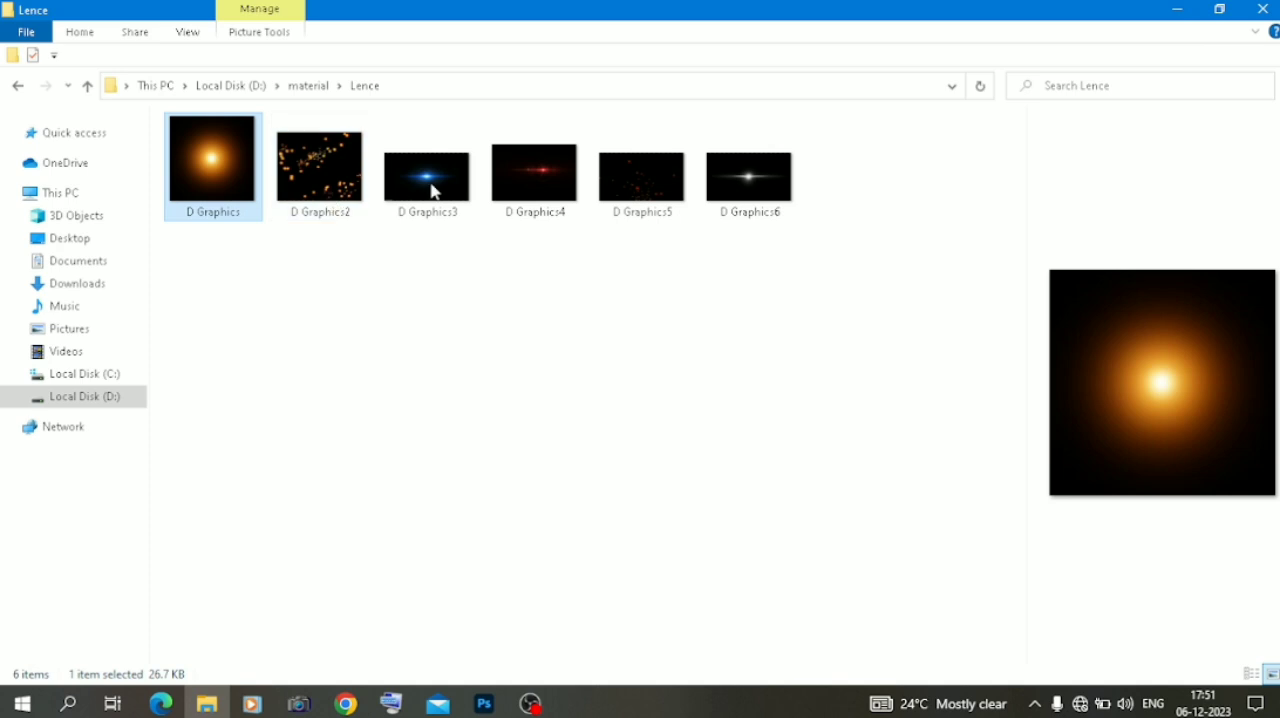
left_click(85, 375)
left_click(77, 284)
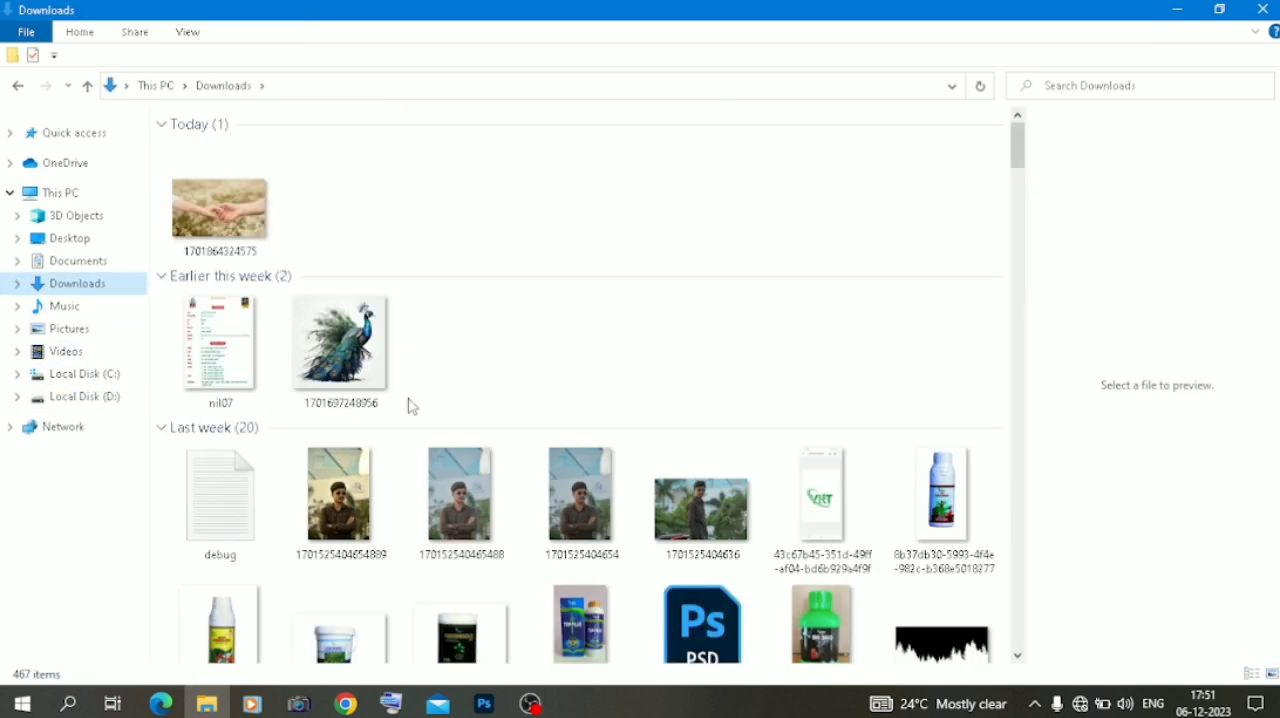
scroll(408, 405, "down", 3)
left_click_drag(935, 425, 600, 394)
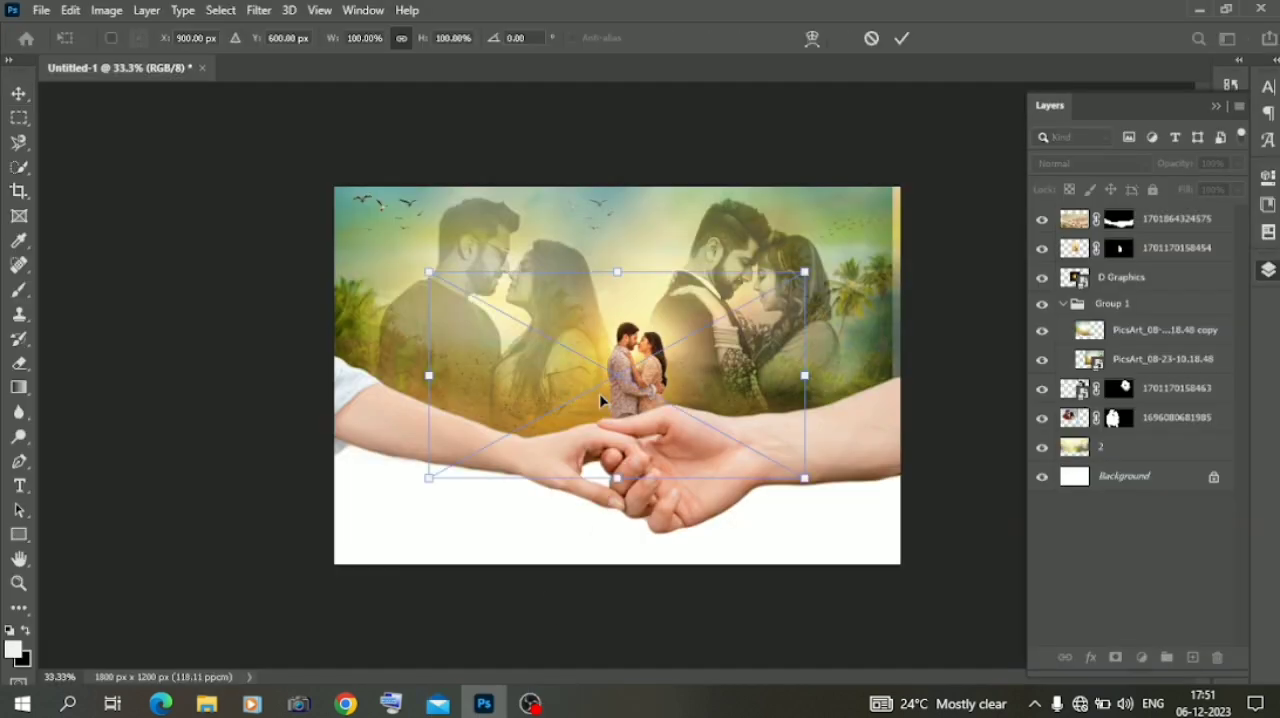
left_click_drag(805, 377, 948, 368)
left_click_drag(429, 377, 319, 375)
left_click(1092, 165)
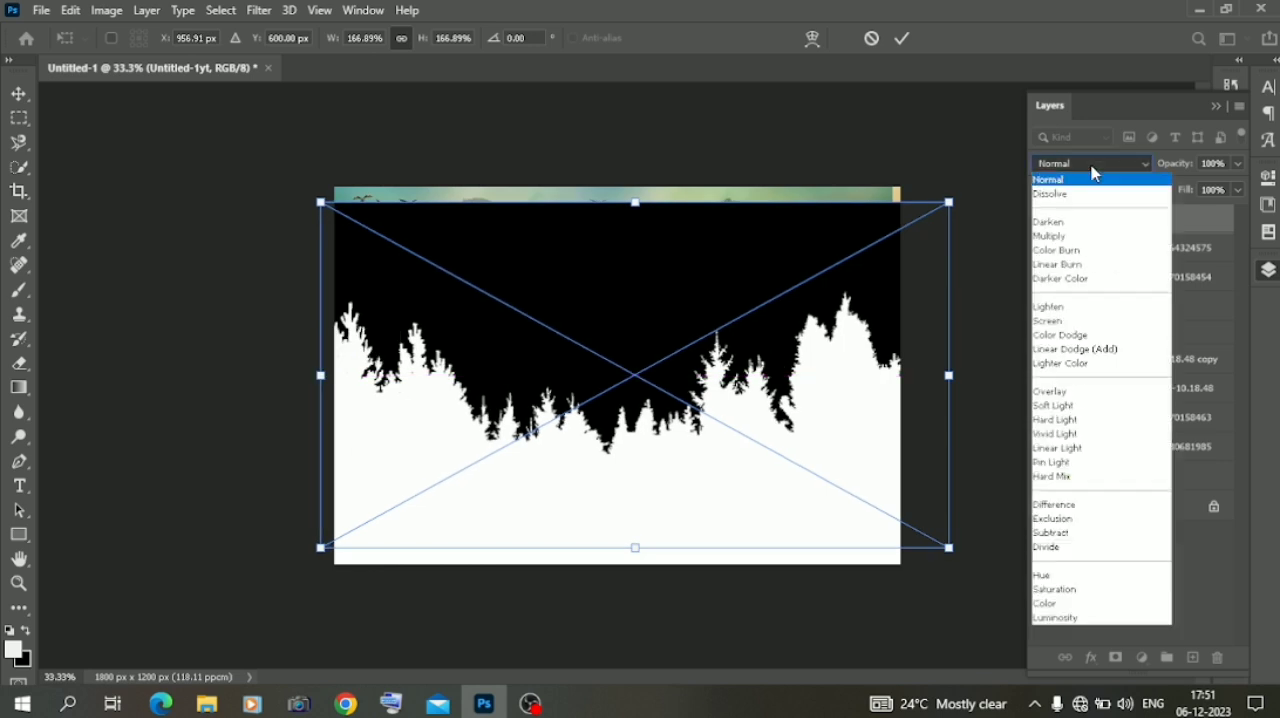
left_click(1086, 182)
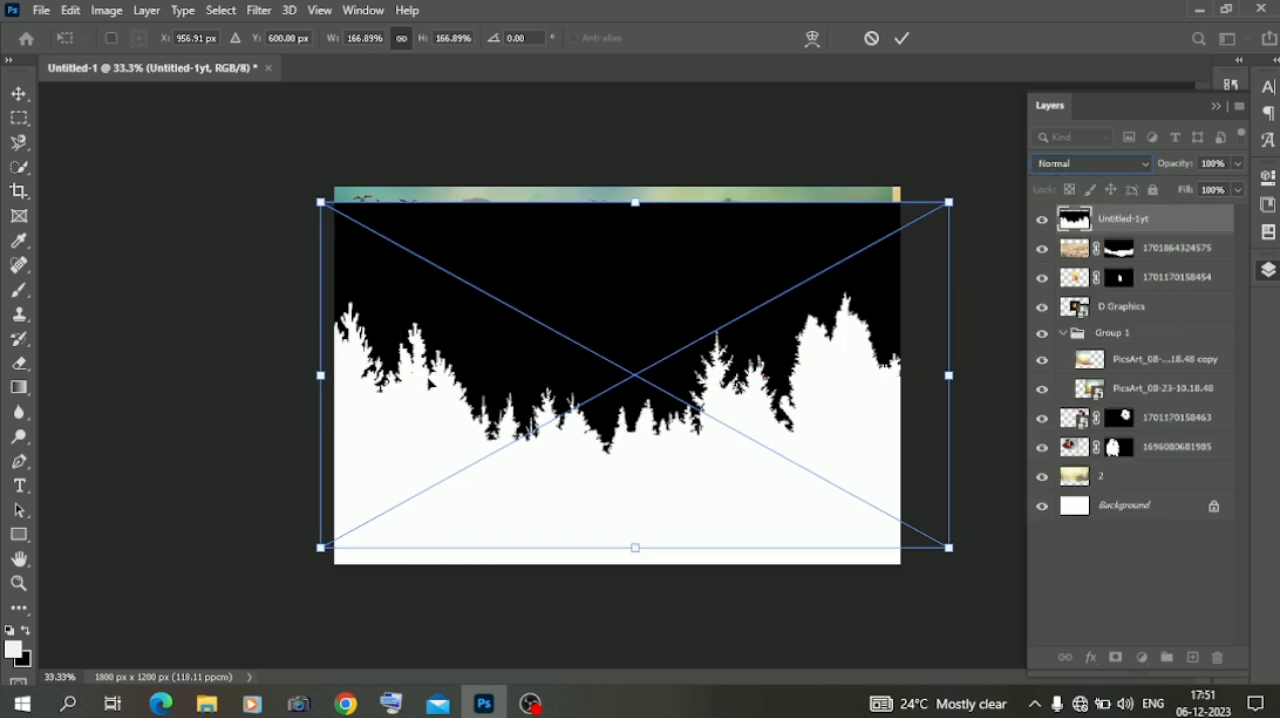
key("Return")
Apply Darken to the treeline layer, scale it to 76.70% and move it over the canvas's upper-left area
left_click(1092, 163)
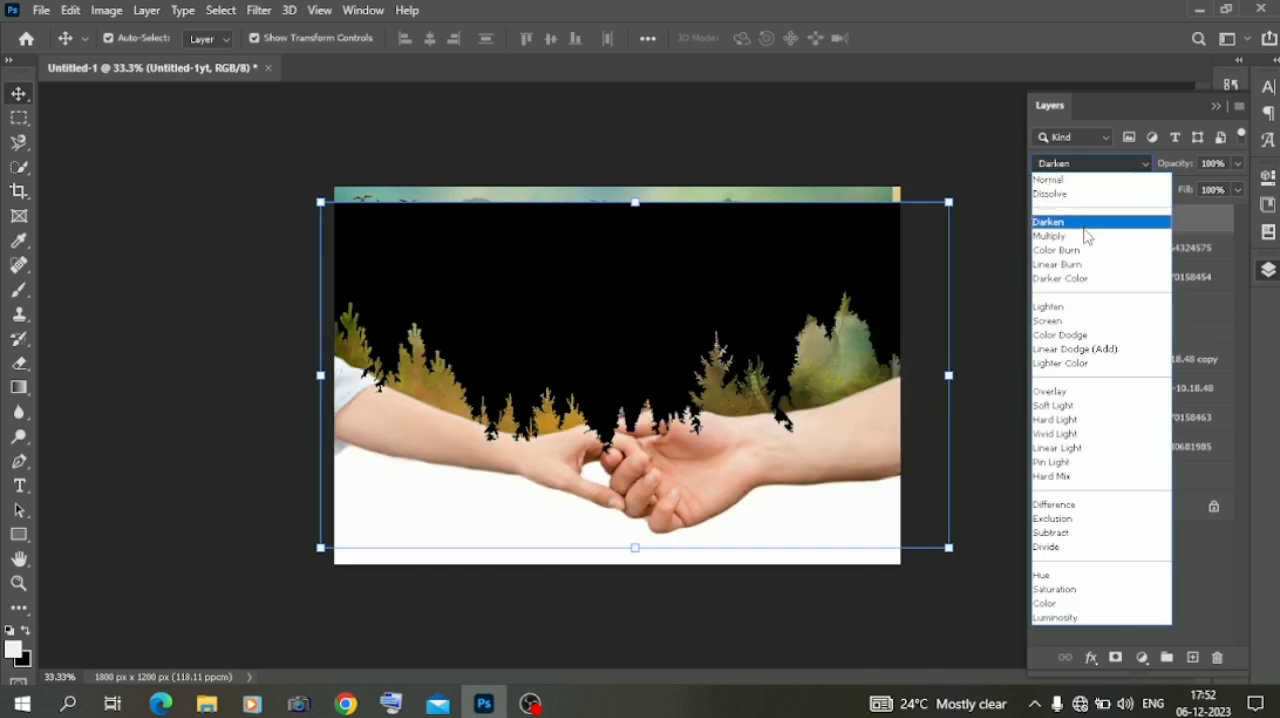
left_click(1085, 228)
key("ctrl+t")
left_click_drag(948, 375, 683, 372)
left_click_drag(537, 349, 536, 222)
left_click_drag(676, 250, 562, 232)
Compare the Normal and Darken blend modes on the treeline layer, and set it to Lighten
left_click(1060, 167)
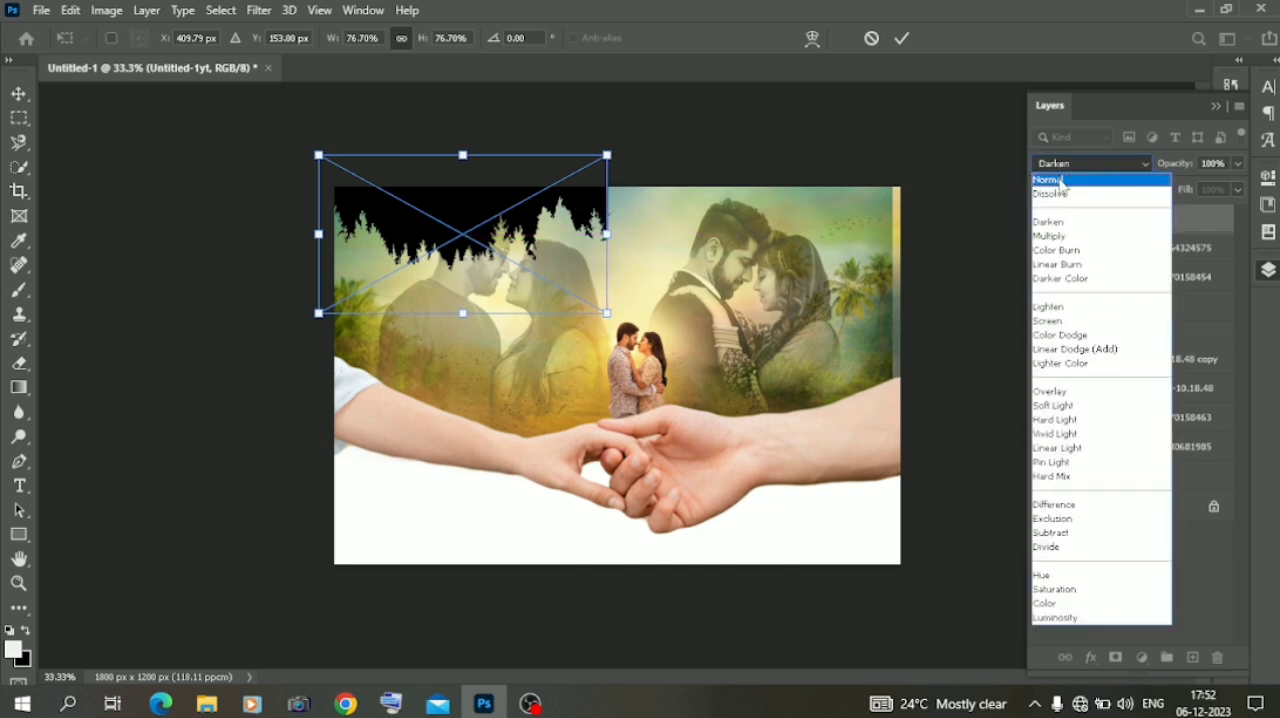
left_click(1058, 173)
left_click(1060, 167)
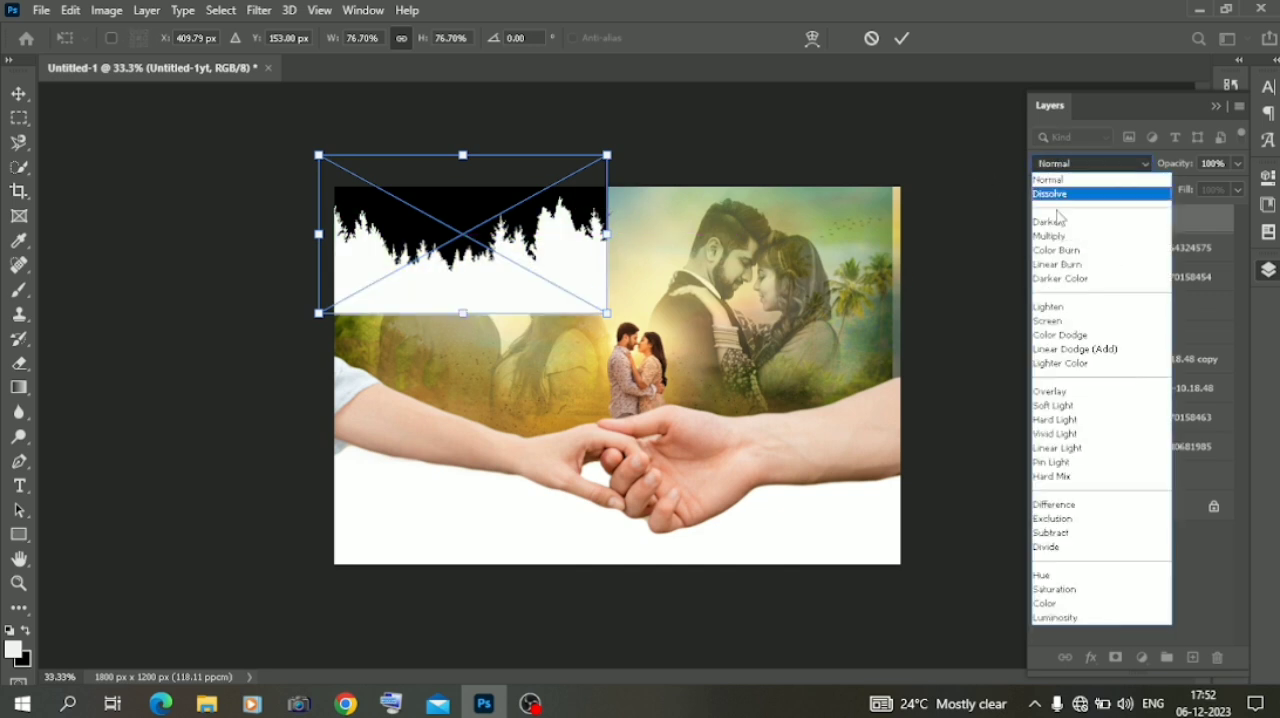
left_click(1062, 218)
key("Return")
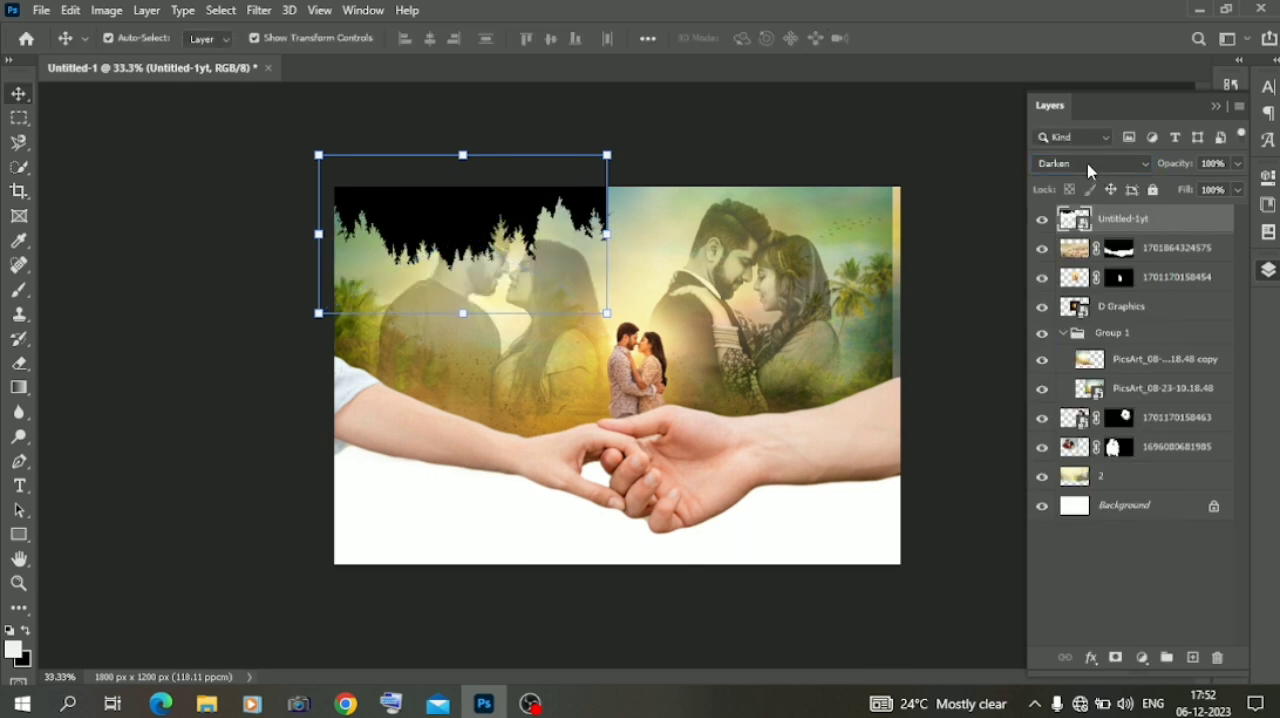
left_click(1060, 163)
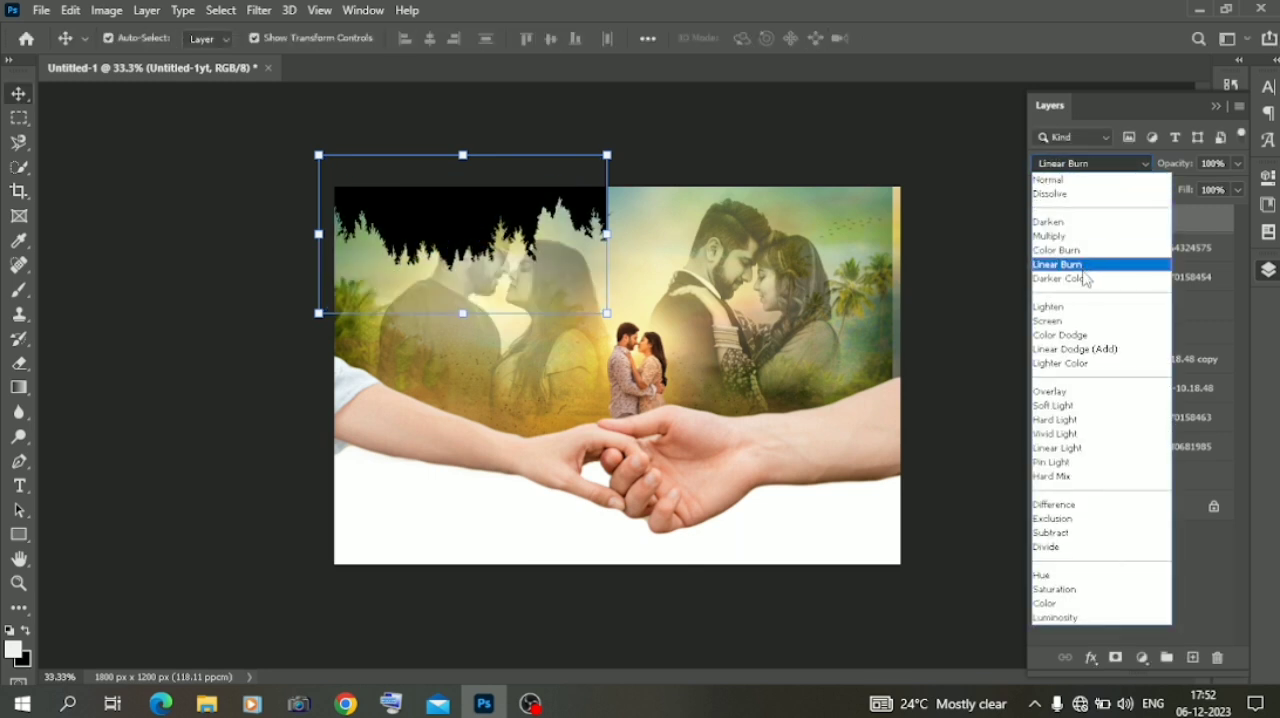
left_click(1084, 306)
Rotate the treeline layer about 179°, flip it and position its white trees over the left arm
left_click_drag(632, 292, 615, 412)
mouse_move(601, 268)
left_mouse_down()
mouse_move(640, 262)
mouse_move(636, 242)
mouse_move(604, 264)
left_mouse_up()
left_click_drag(538, 405, 553, 428)
right_click(553, 428)
left_click(607, 396)
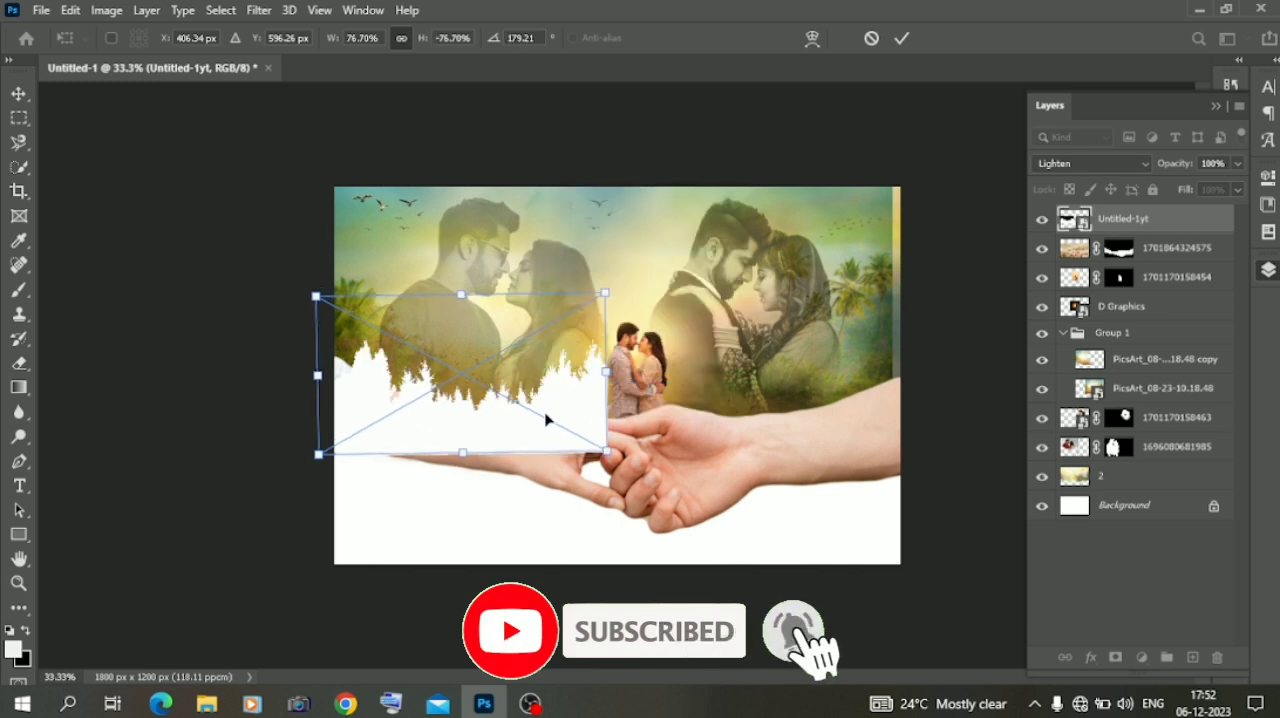
mouse_move(571, 400)
left_mouse_down()
mouse_move(586, 366)
mouse_move(580, 400)
left_mouse_up()
key("Return")
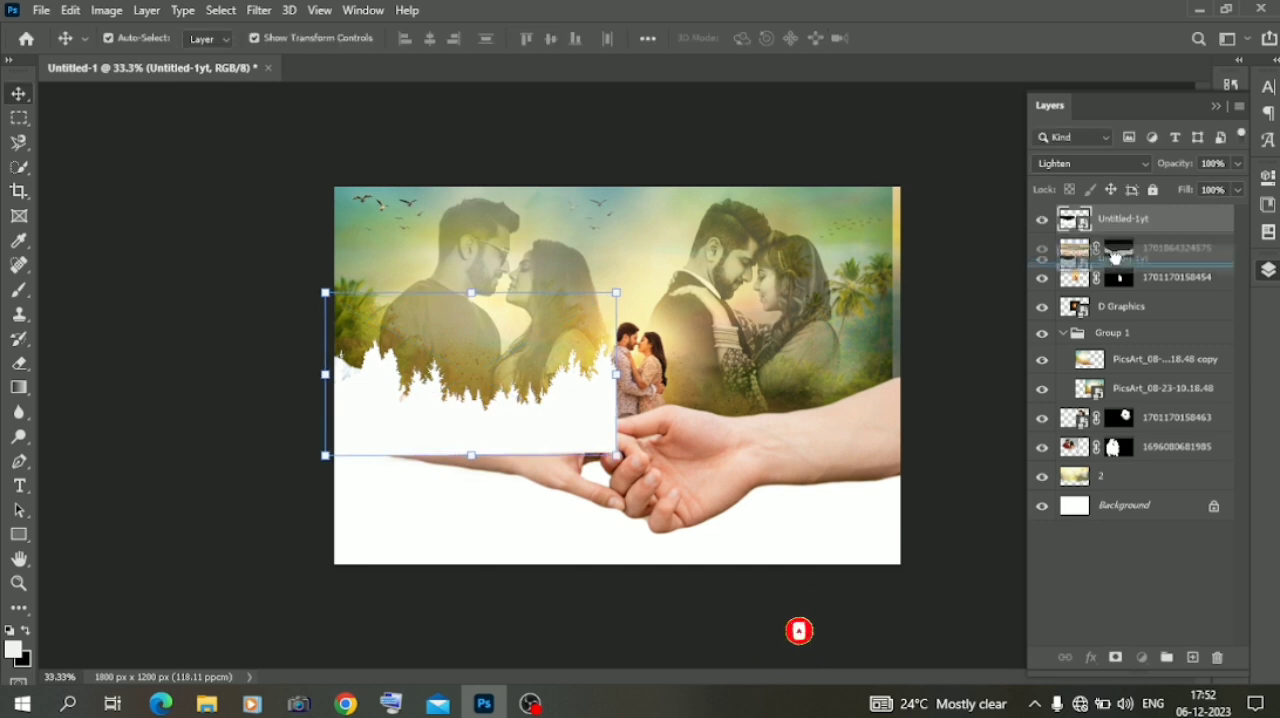
left_click_drag(1120, 219, 1118, 272)
mouse_move(622, 276)
left_mouse_down()
mouse_move(632, 307)
mouse_move(632, 288)
left_mouse_up()
left_click_drag(1105, 247, 1190, 657)
left_click_drag(566, 415, 830, 410)
left_click(830, 410)
left_click(834, 394)
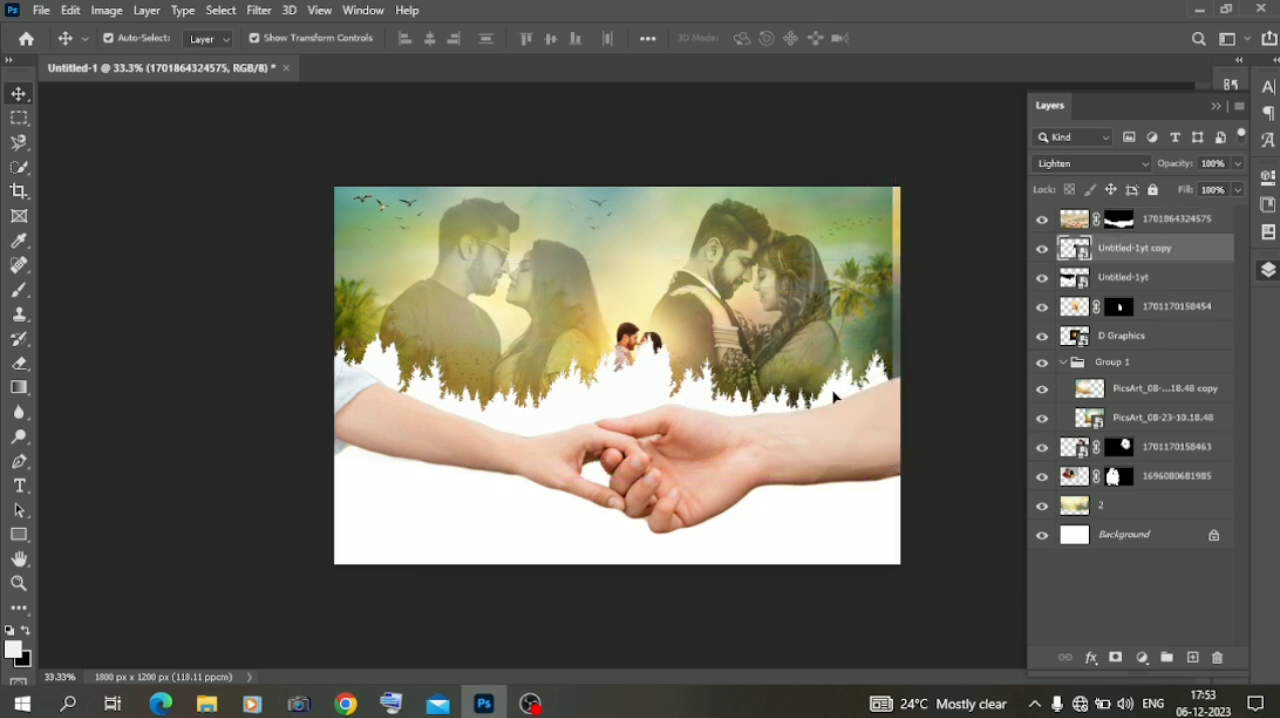
Tilt the treeline copy to about 176.7° and shift it toward the canvas's right edge, at about X 1355 px
left_click_drag(577, 277, 600, 280)
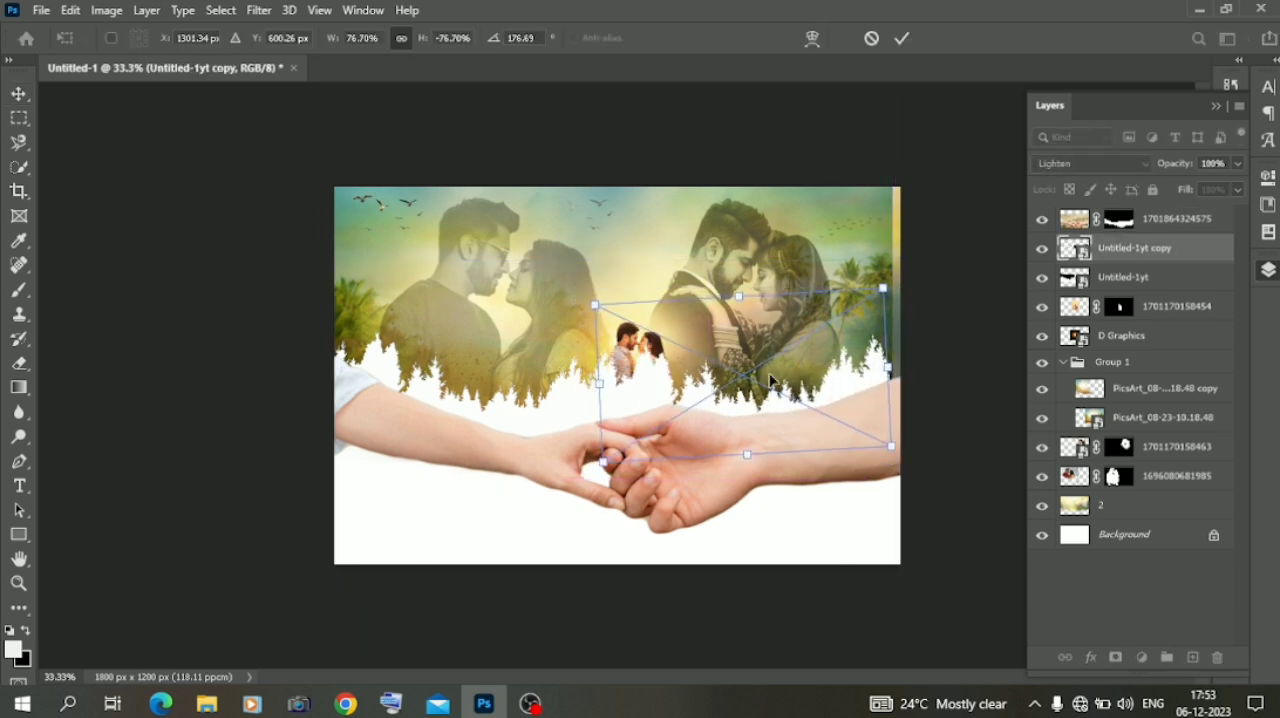
left_click_drag(790, 400, 805, 400)
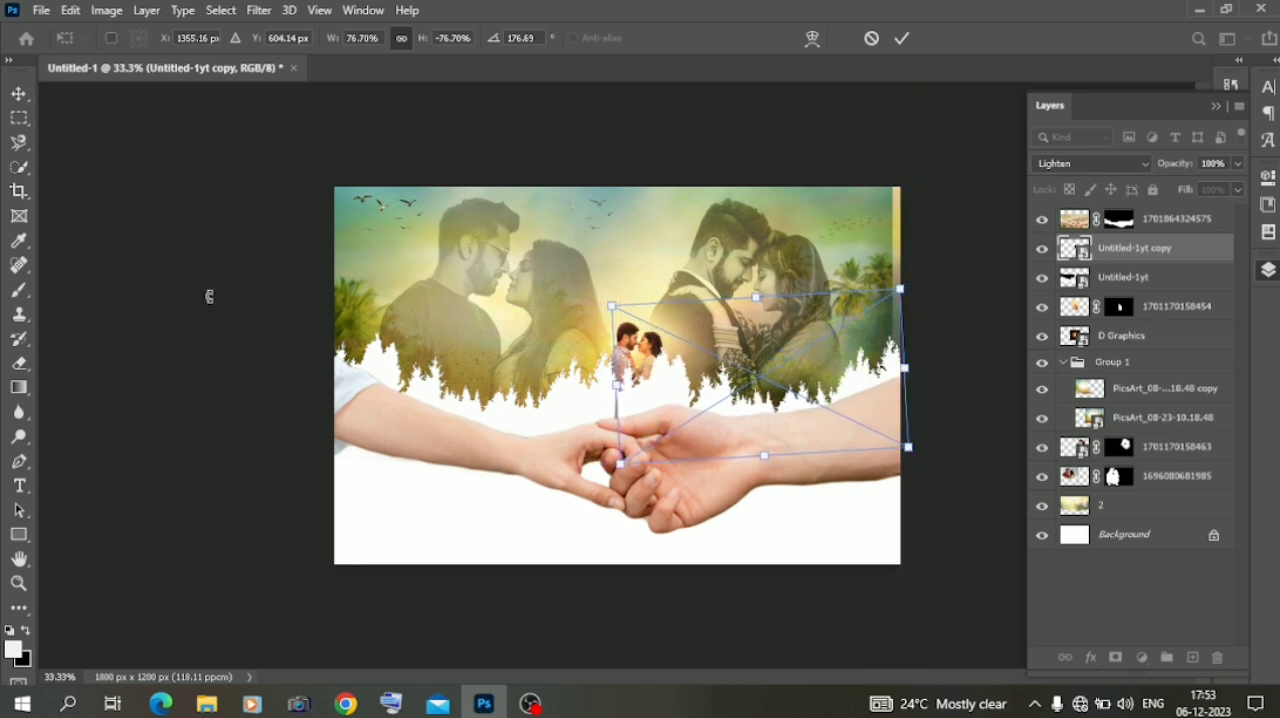
left_click(18, 96)
left_click(119, 272)
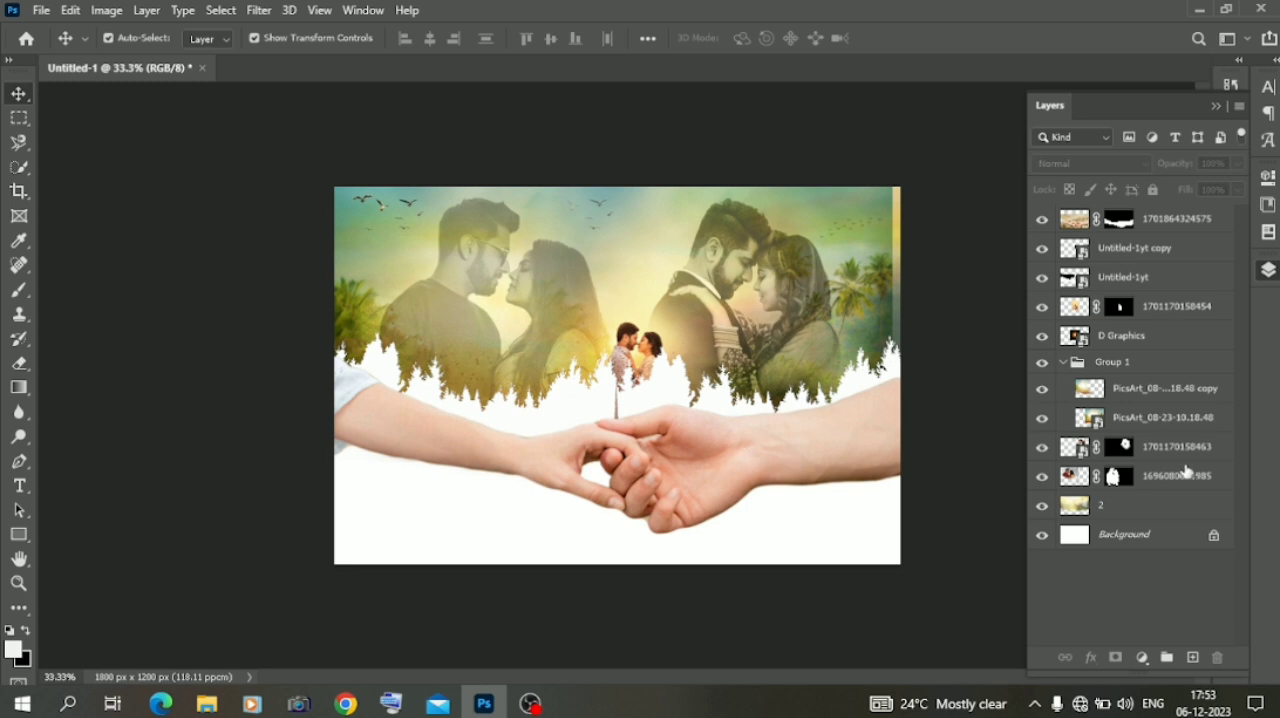
left_click_drag(1160, 316, 1157, 240)
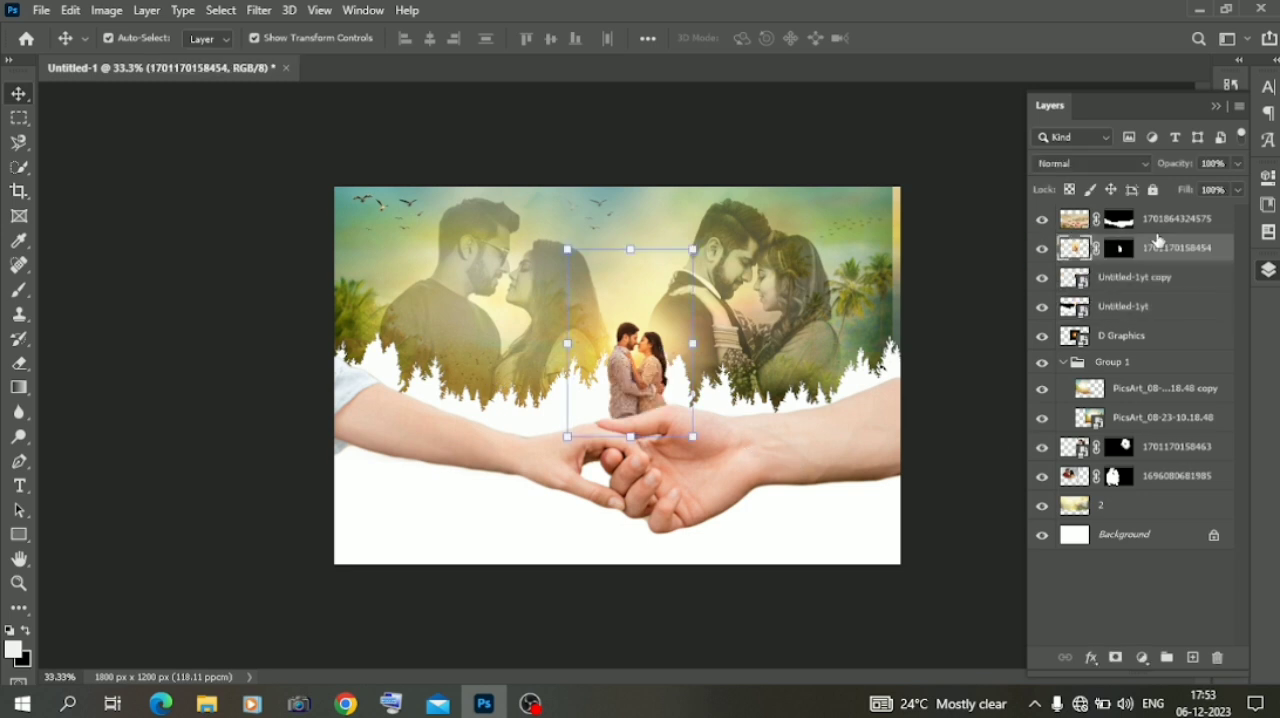
left_click_drag(693, 347, 662, 335)
left_click(123, 220)
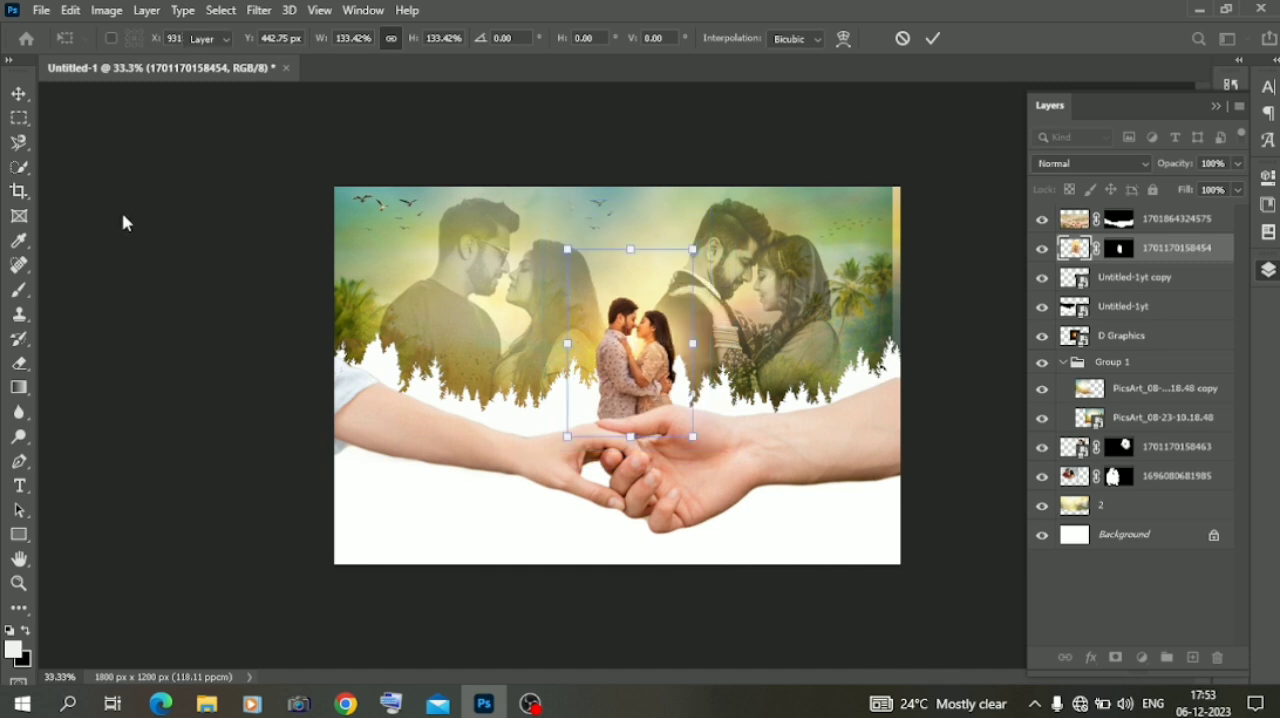
left_click(118, 293)
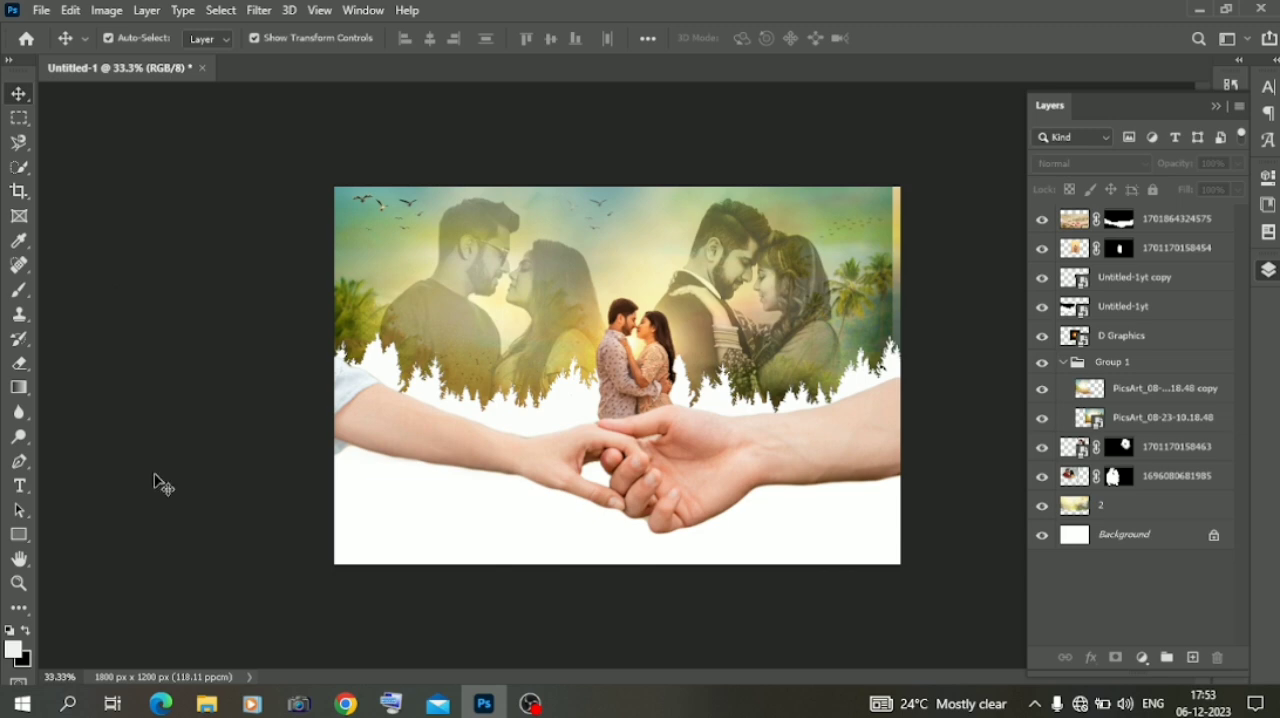
left_click(206, 704)
scroll(330, 400, "down", 3)
scroll(322, 420, "up", 5)
scroll(310, 400, "down", 10)
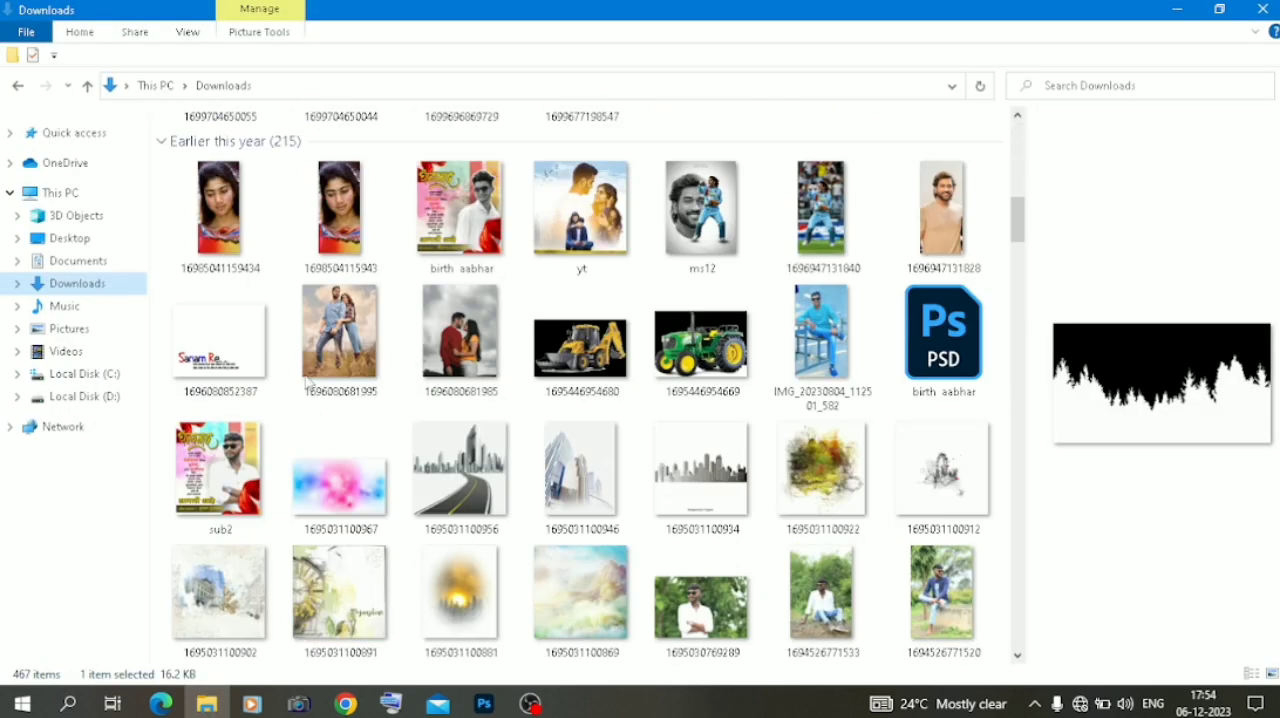
left_click_drag(235, 341, 493, 513)
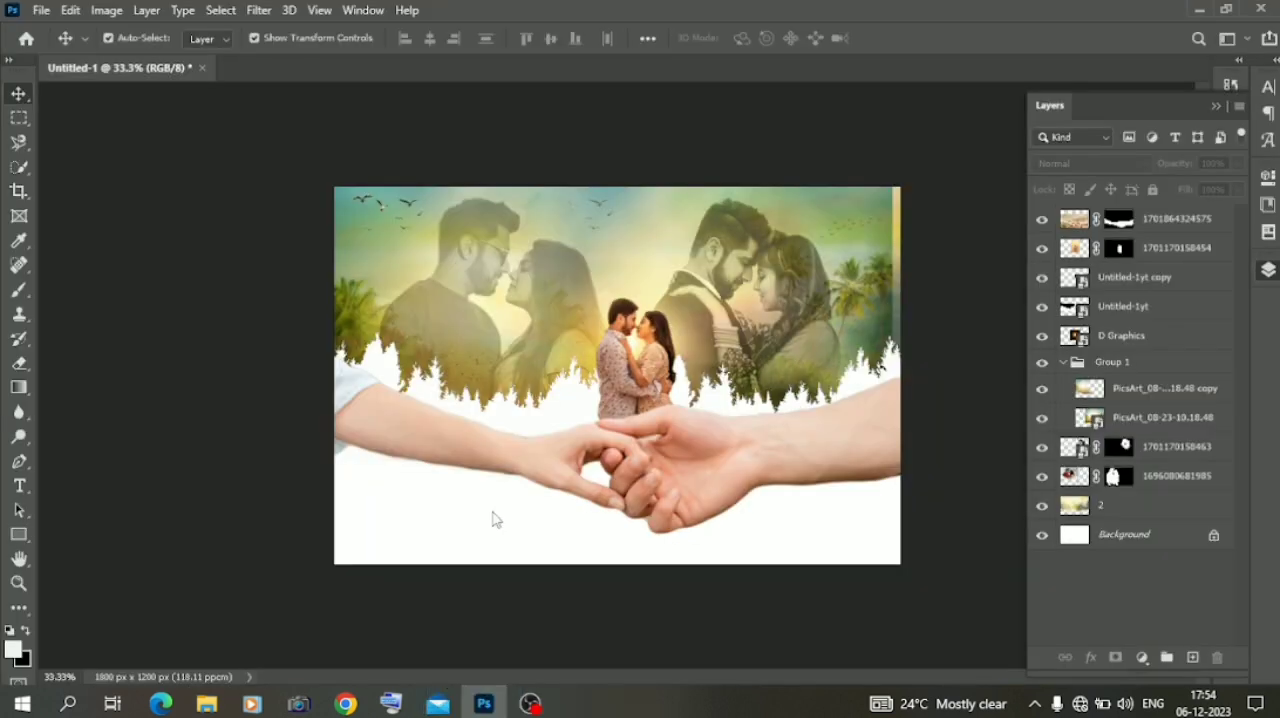
left_click_drag(857, 378, 713, 373)
left_click_drag(622, 386, 592, 443)
key("Return")
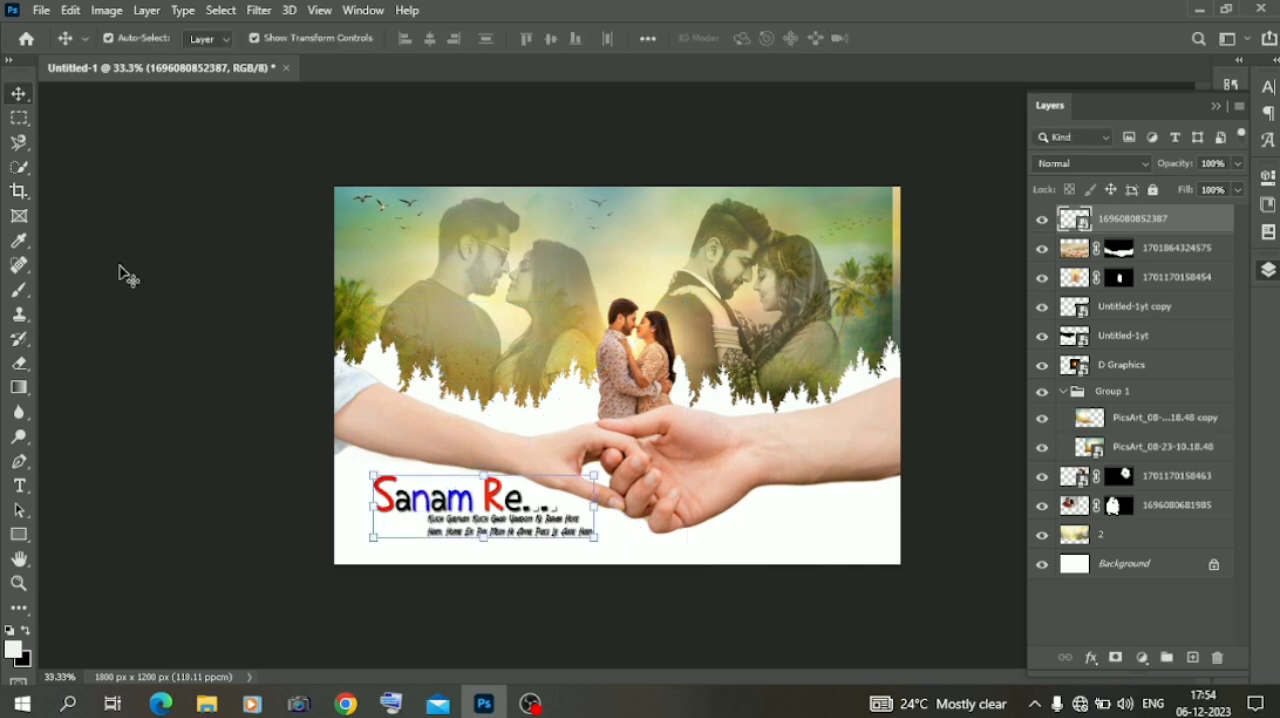
Add a Color Balance adjustment layer directly above the palm background layer 2, then leave all layers deselected
left_click(1109, 538)
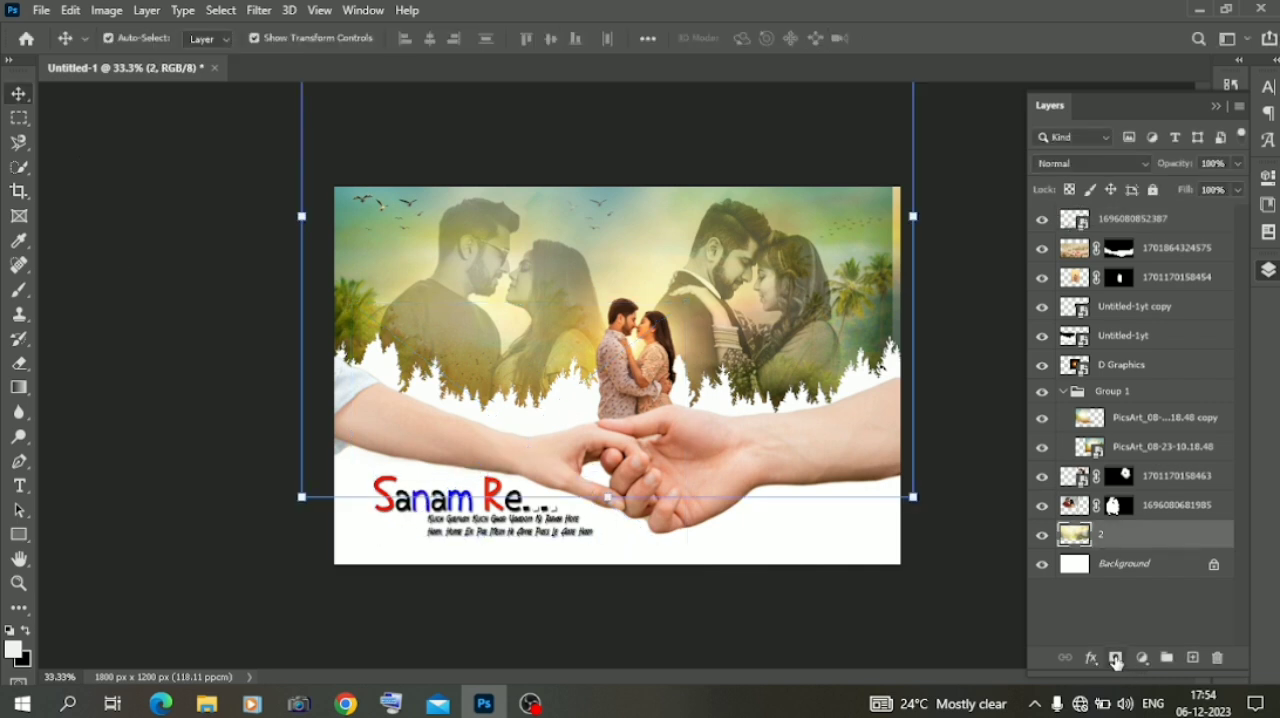
left_click(1141, 658)
left_click(1163, 493)
left_click(1130, 235)
left_click(1130, 235)
left_click(1080, 591)
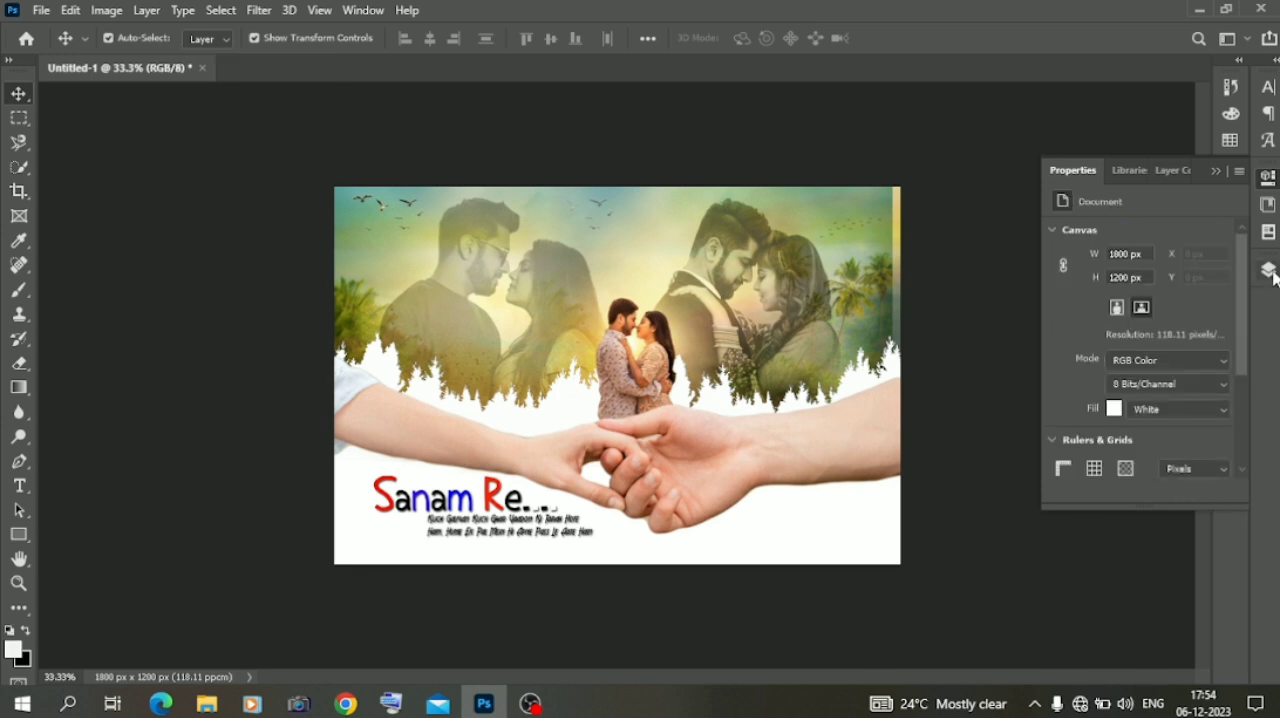
Add a Color Lookup adjustment layer above all other layers
left_click(1270, 274)
left_click(1141, 658)
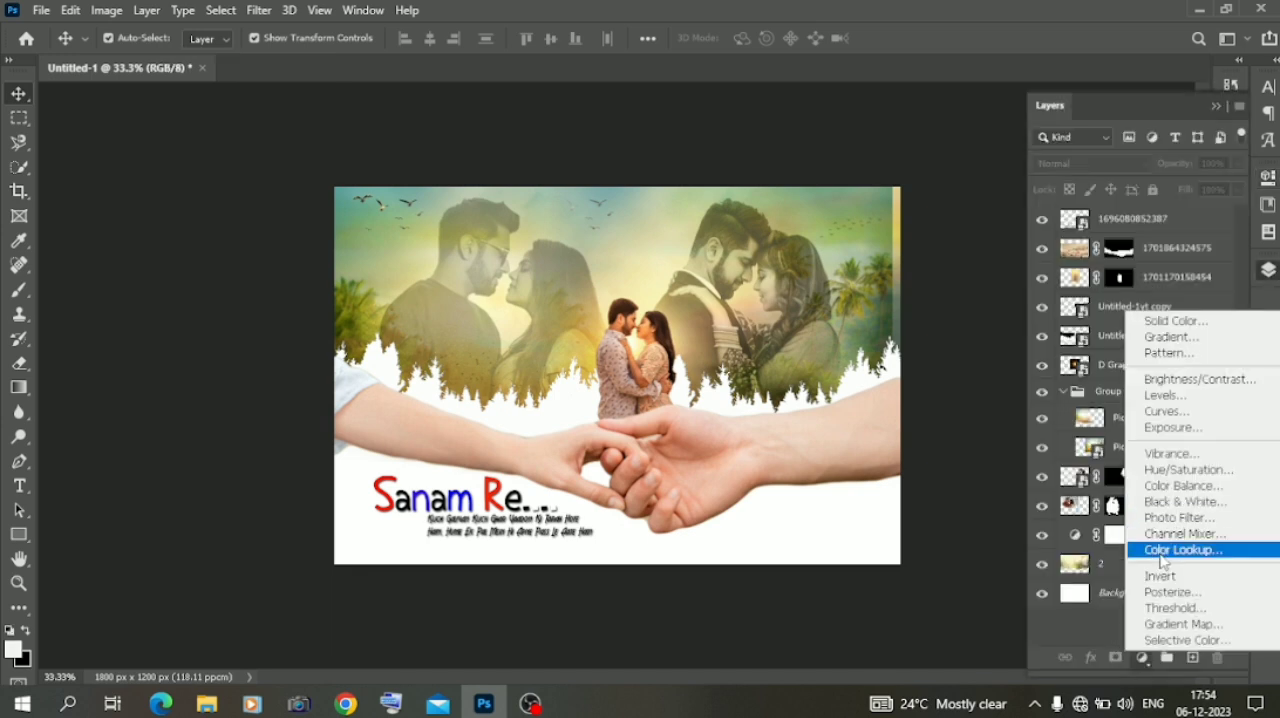
left_click(1163, 560)
Go through the 3DLUT presets from 2Strip.look onward and set the Color Lookup layer to HorrorBlue.3DL
left_click(1152, 237)
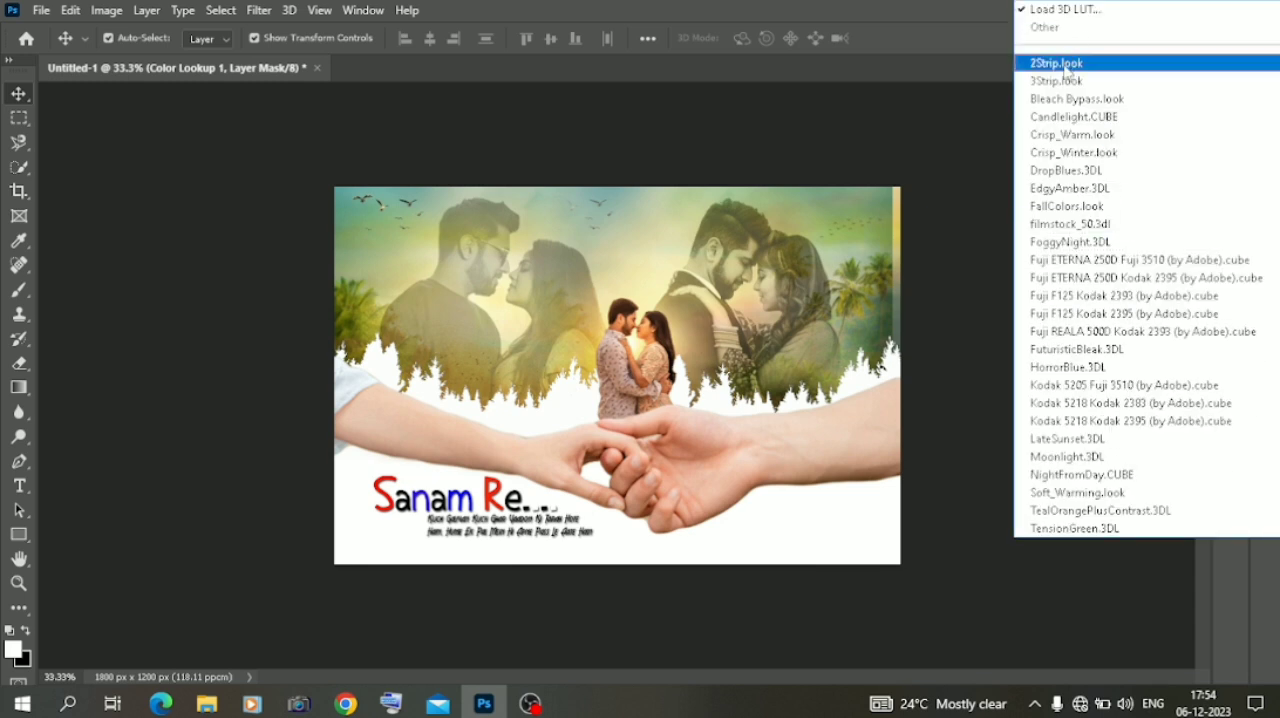
left_click(1060, 63)
key("Down")
key("Down")
key("Down")
key("Down")
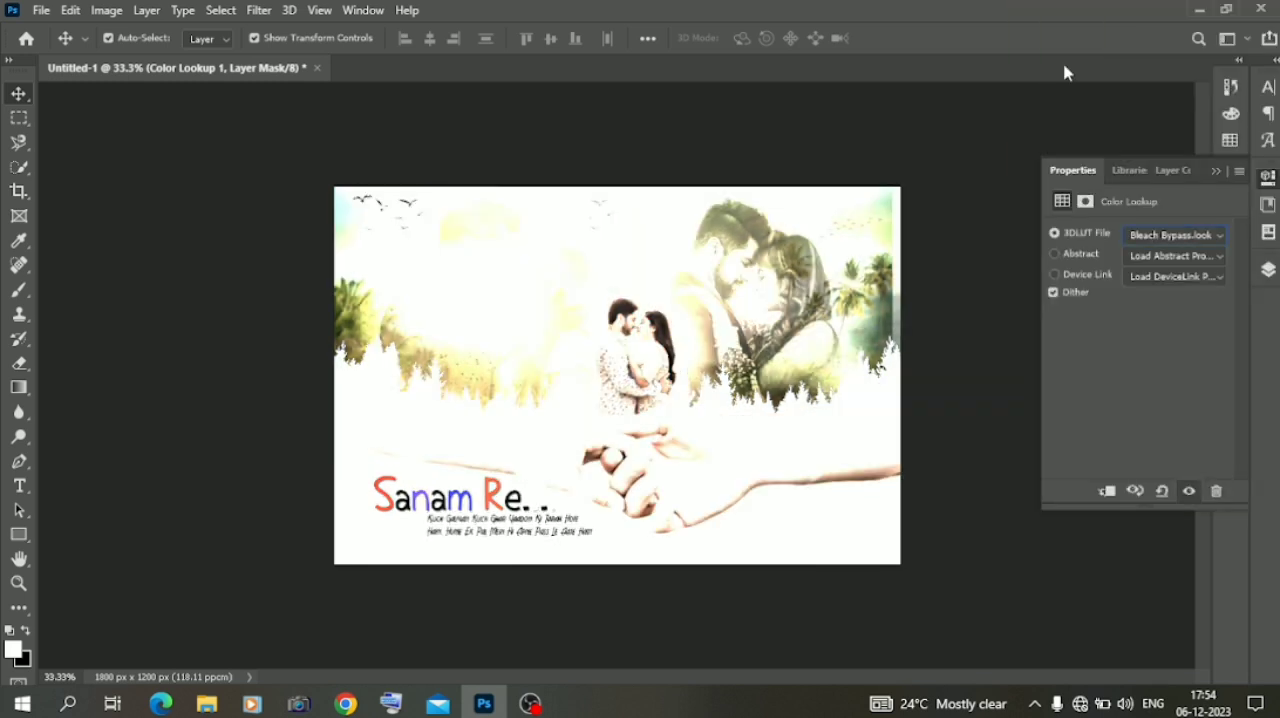
key("Down")
key("Down")
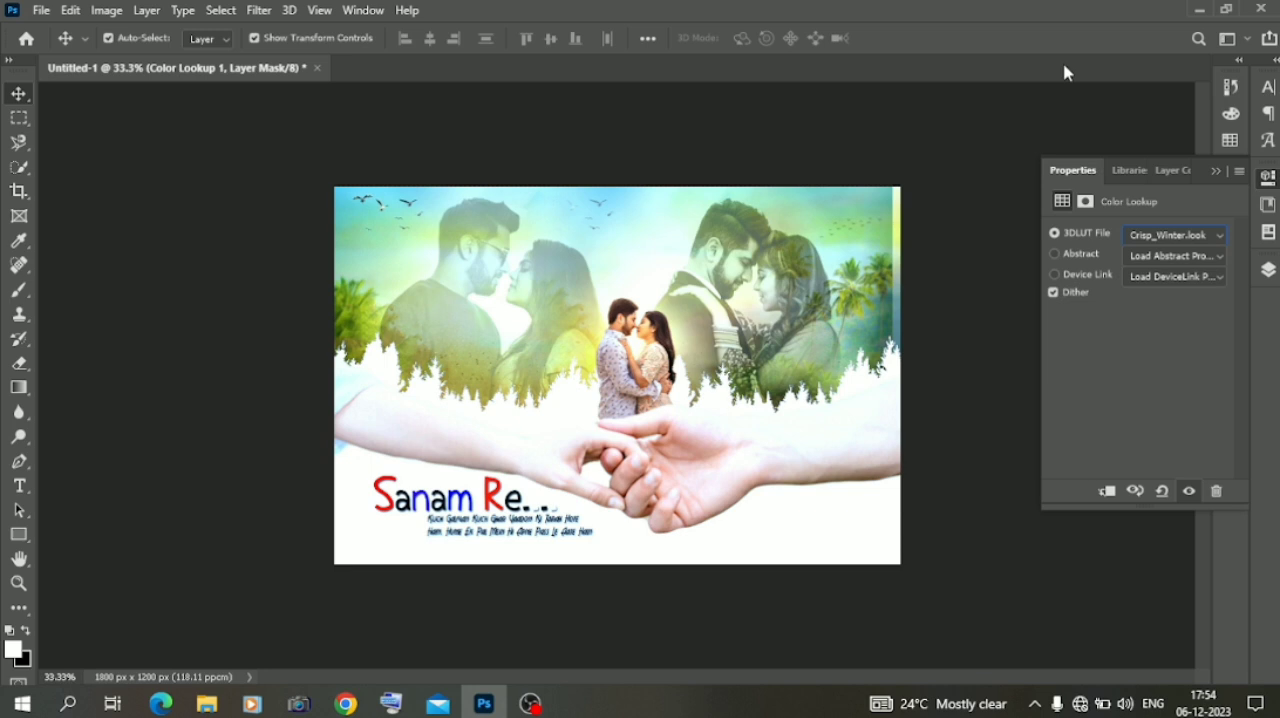
key("Down")
key("Down")
key("Down")
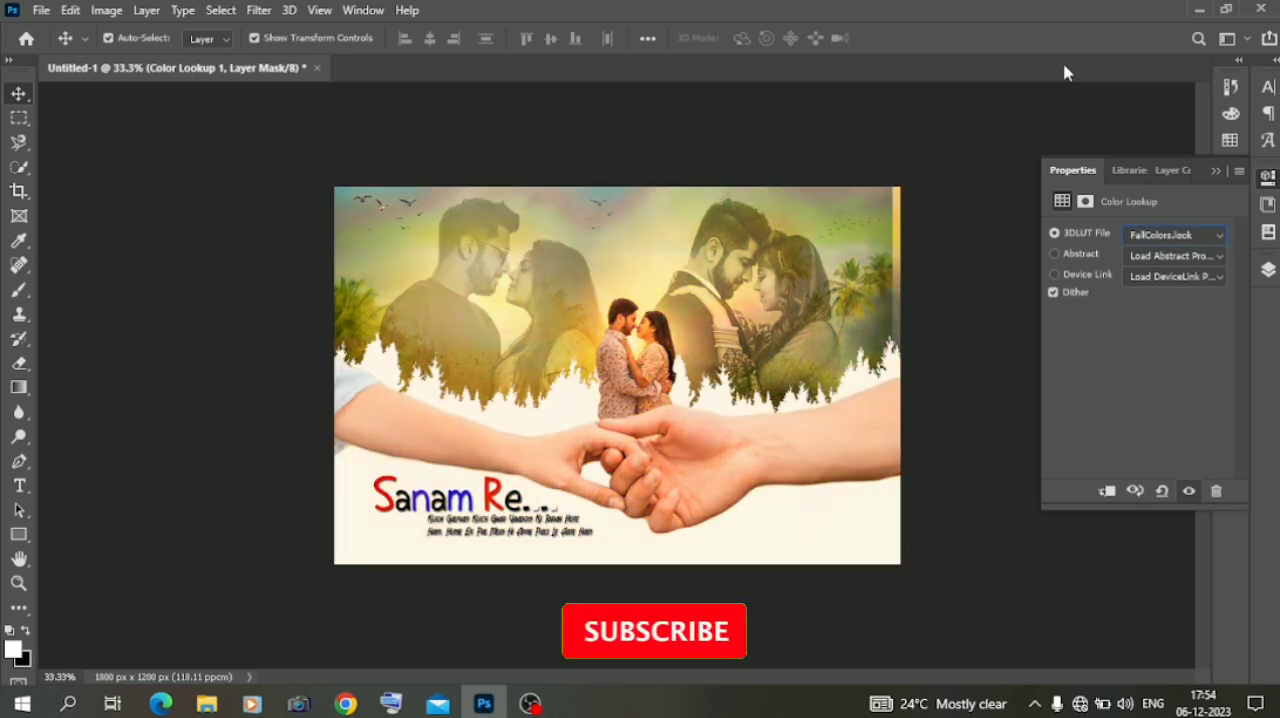
key("Down")
key("Down")
key("Down")
key("Down")
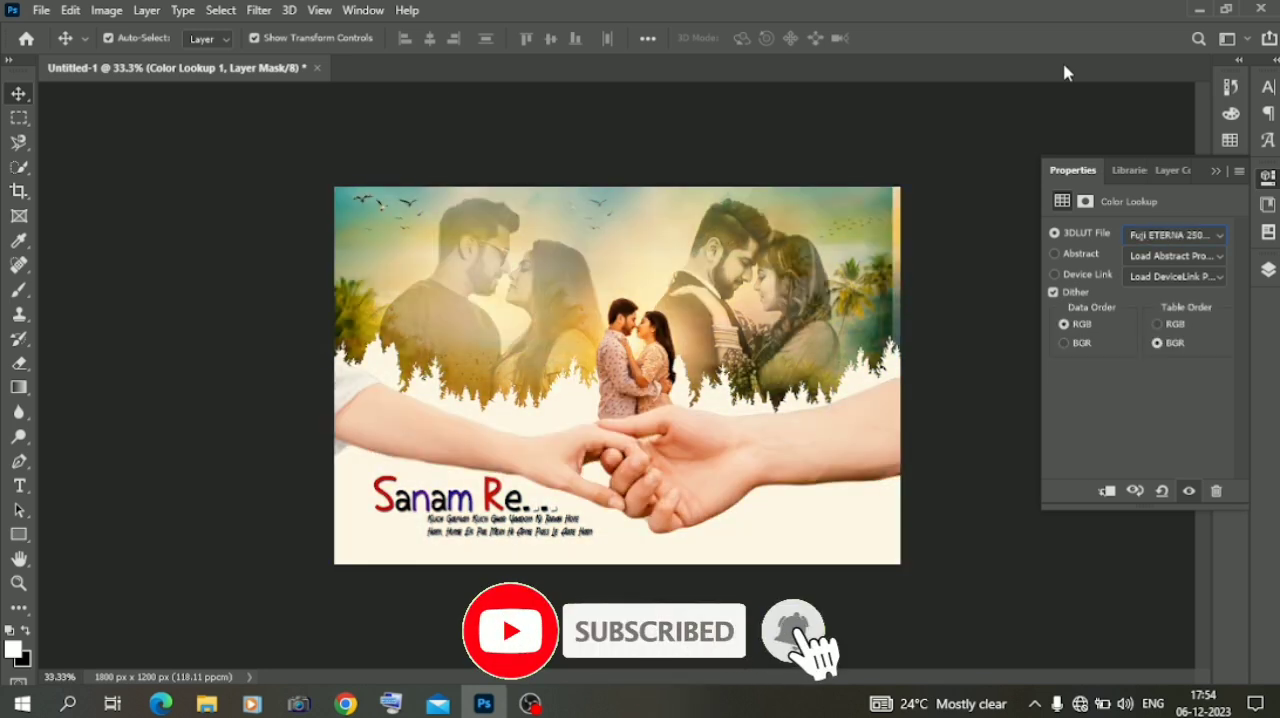
key("Down")
key("Down")
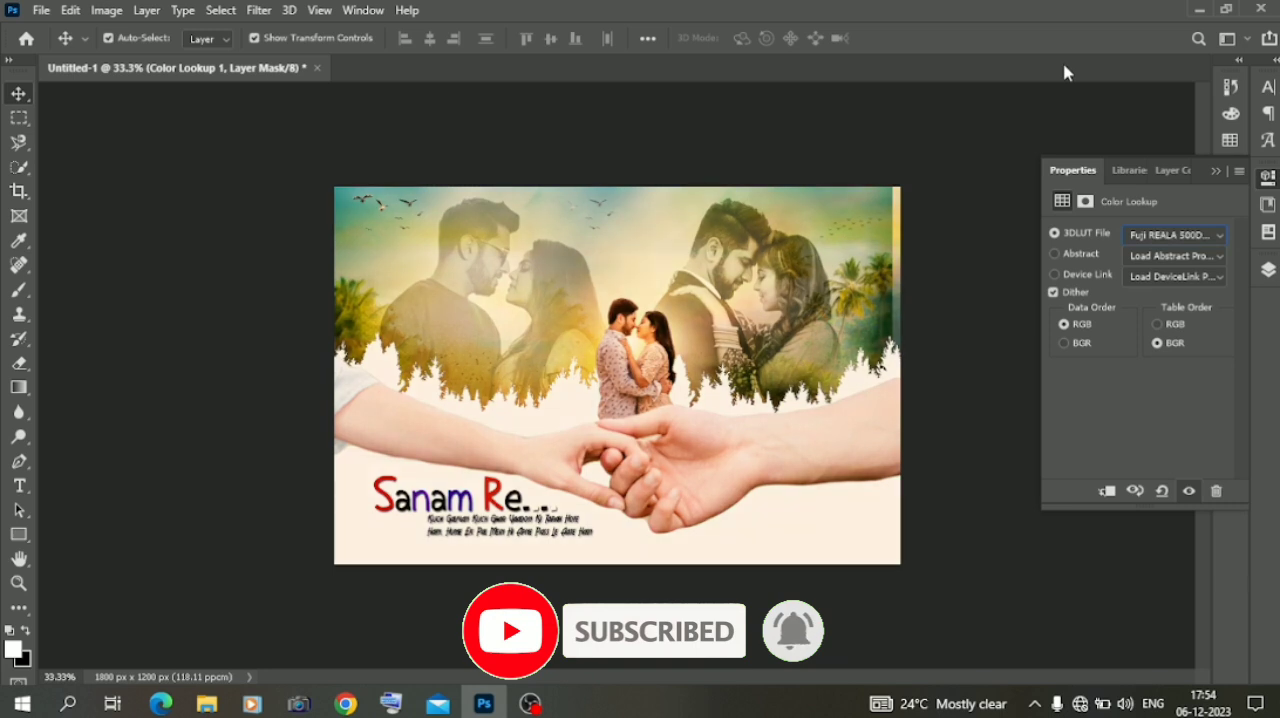
key("Down")
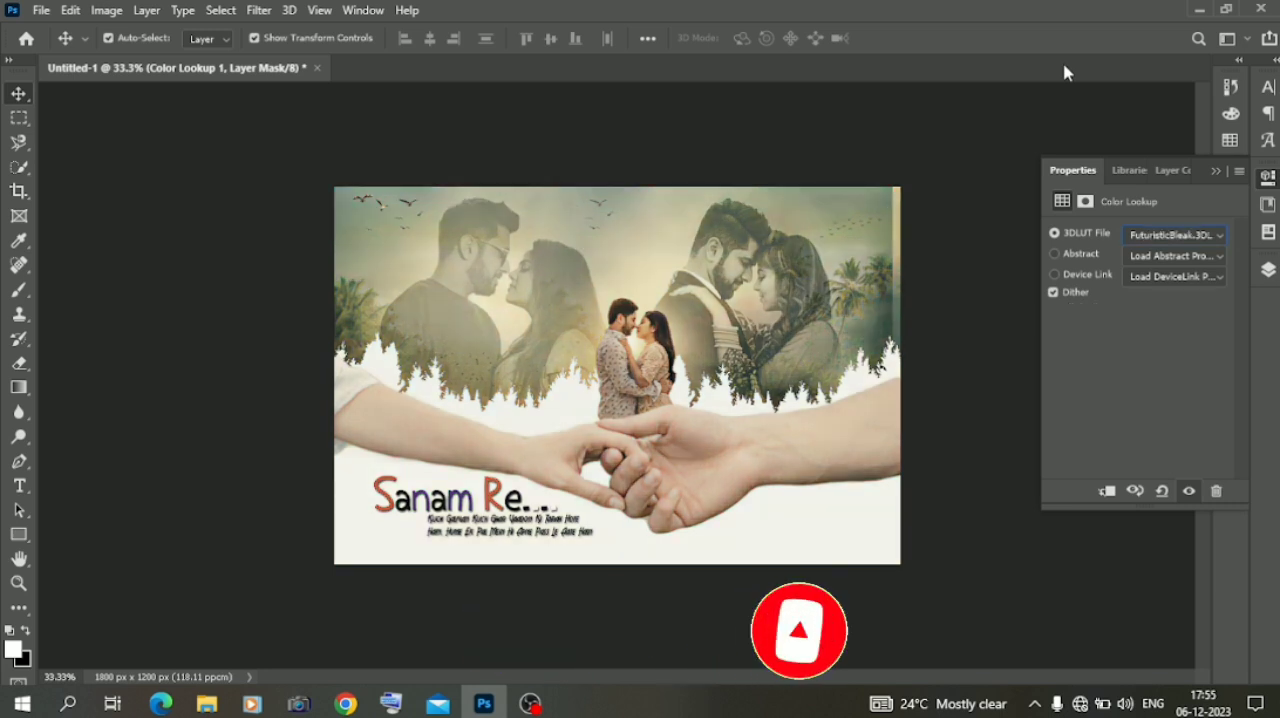
key("Down")
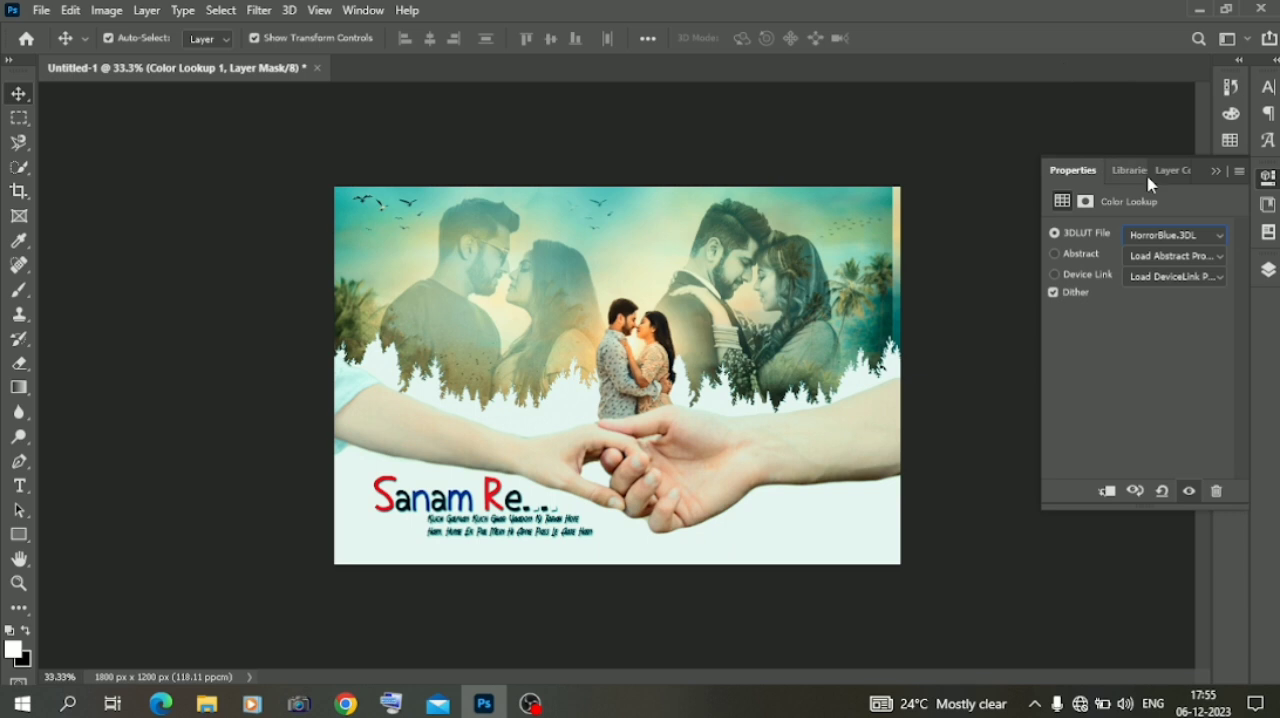
Lower the Color Lookup 1 layer's opacity to 58% and deselect the layer
left_click(1269, 267)
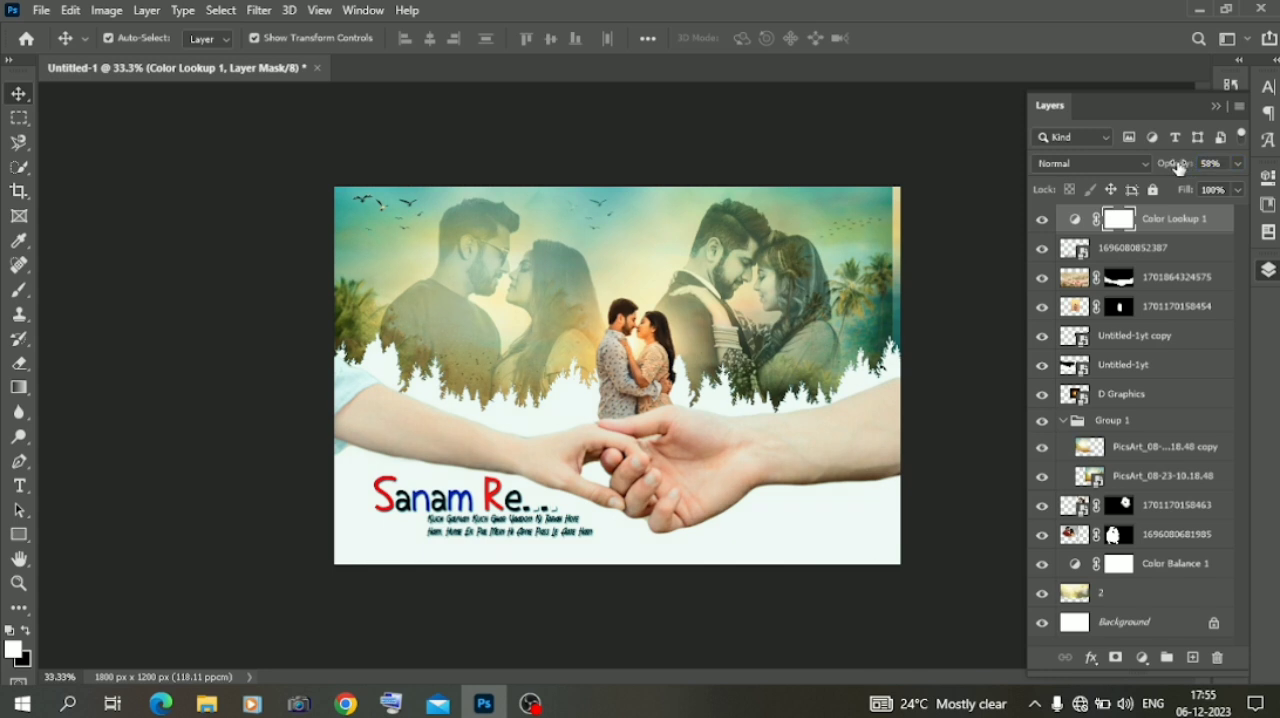
left_click(174, 257)
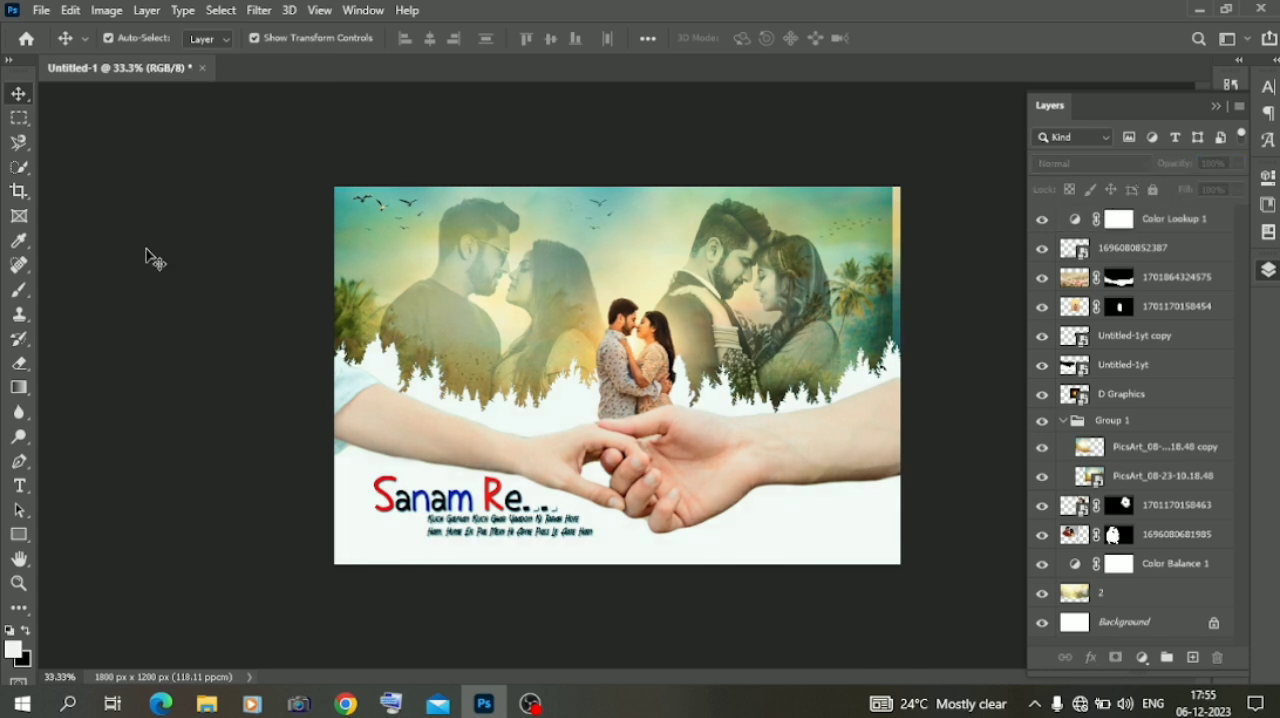
Examine the color-graded composite as a whole at larger and smaller magnifications
key("ctrl+minus")
key("ctrl+plus")
key("ctrl+plus")
key("ctrl+minus")
key("ctrl+minus")
key("ctrl+plus")
key("ctrl+minus")
key("ctrl+plus")
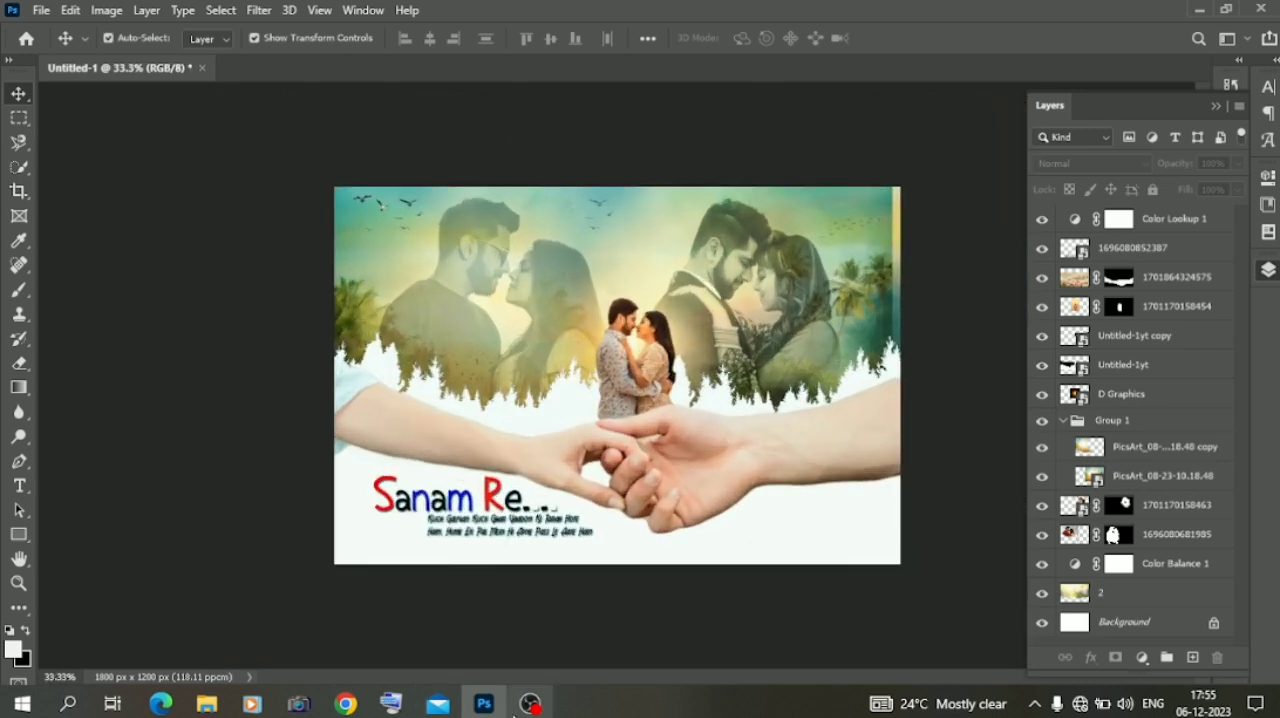